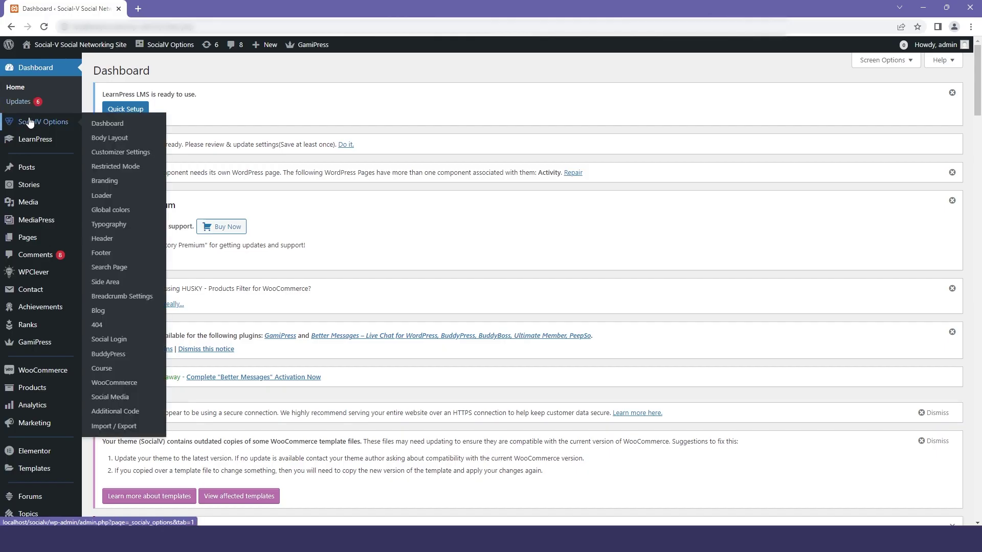
- Open SocialV Options from the WordPress admin sidebar
{"action": "left_click", "coordinate": [41, 122]}
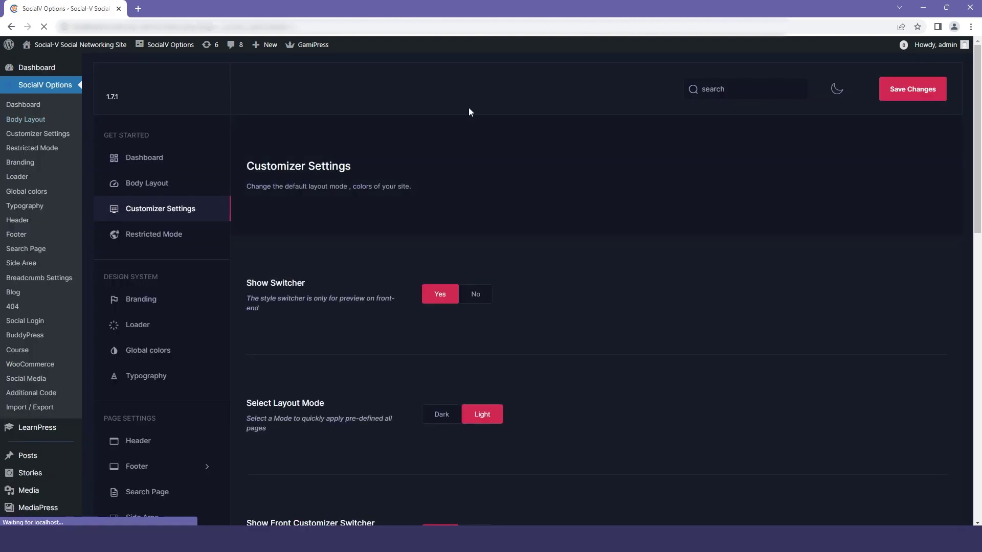
- Show the SocialV Options Dashboard and look over its Live Demo, Demo Import, Documentation and Need Help cards
{"action": "left_click", "coordinate": [195, 160]}
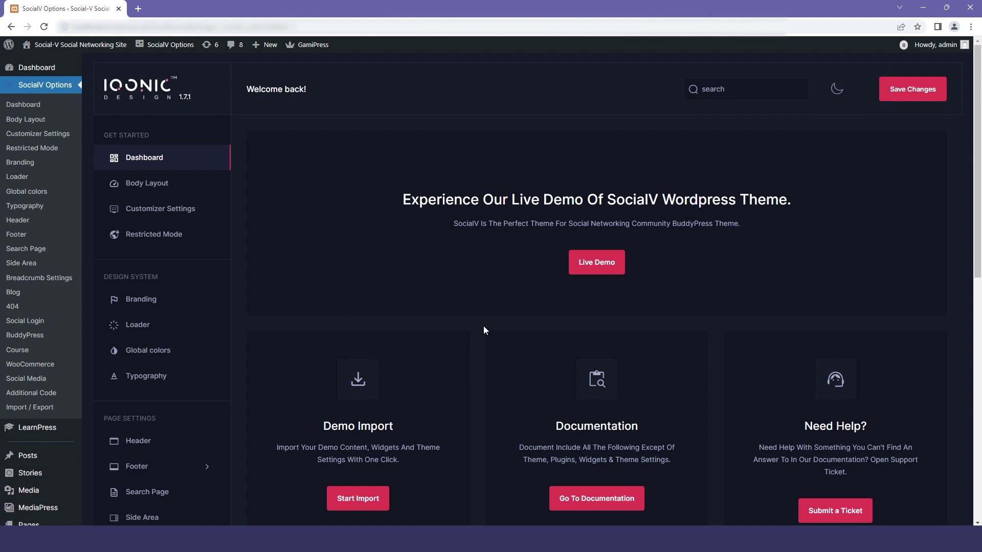
{"action": "scroll", "coordinate": [483, 330], "scroll_direction": "down", "scroll_amount": 2}
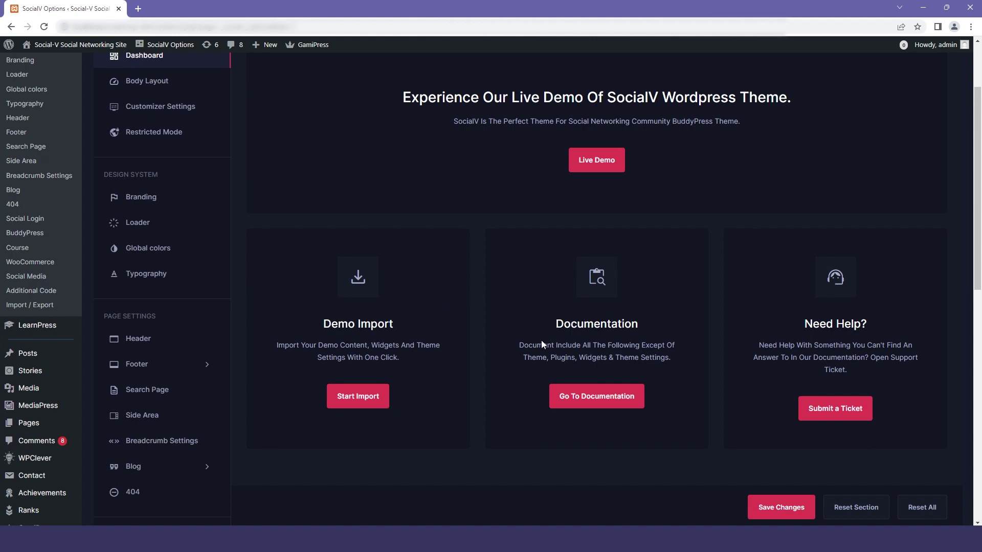
{"action": "left_click_drag", "start_coordinate": [797, 323], "coordinate": [869, 326]}
{"action": "left_click", "coordinate": [870, 327]}
{"action": "scroll", "coordinate": [272, 193], "scroll_direction": "up", "scroll_amount": 2}
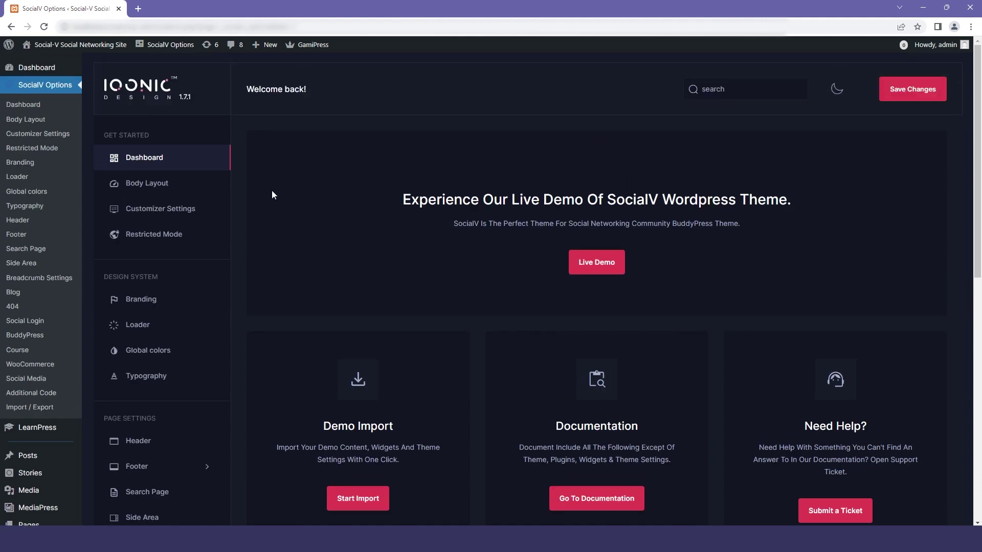
- Open Body Layout and keep the container width unit as em
{"action": "left_click", "coordinate": [171, 185]}
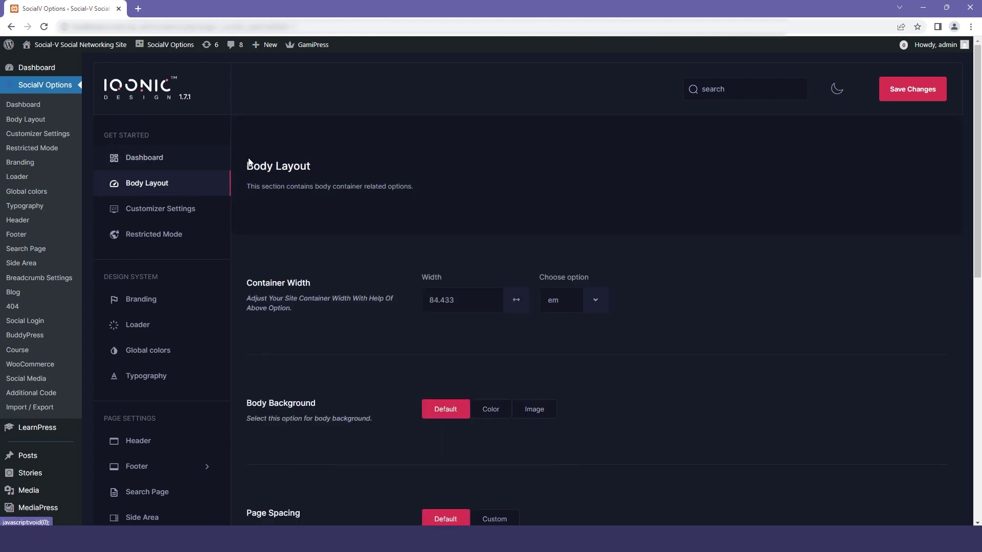
{"action": "scroll", "coordinate": [278, 165], "scroll_direction": "down", "scroll_amount": 2}
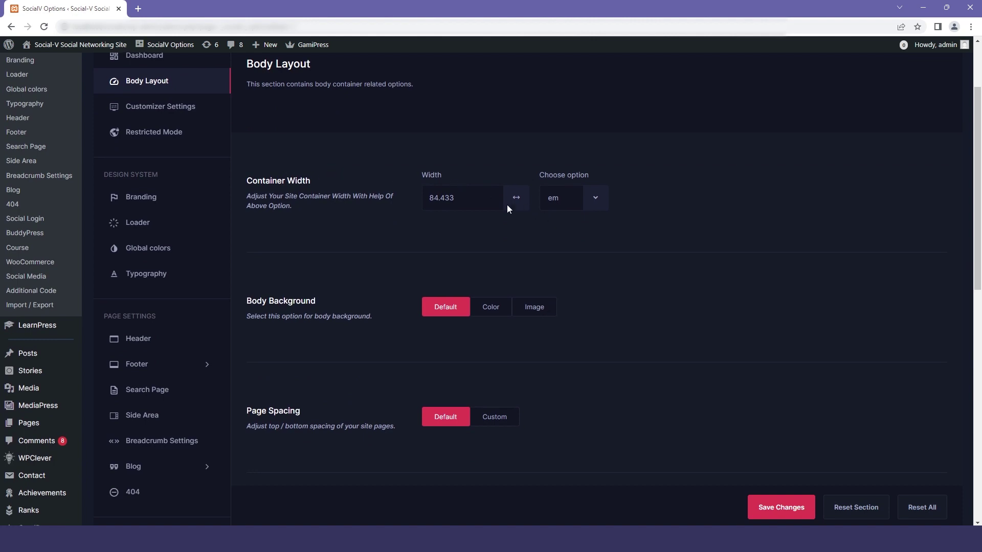
{"action": "left_click", "coordinate": [585, 204]}
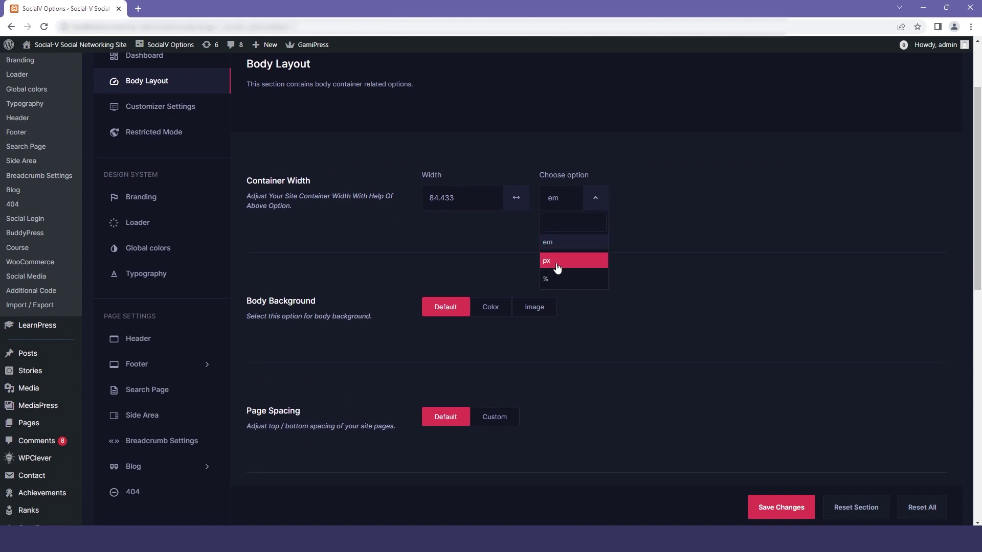
{"action": "left_click", "coordinate": [465, 264]}
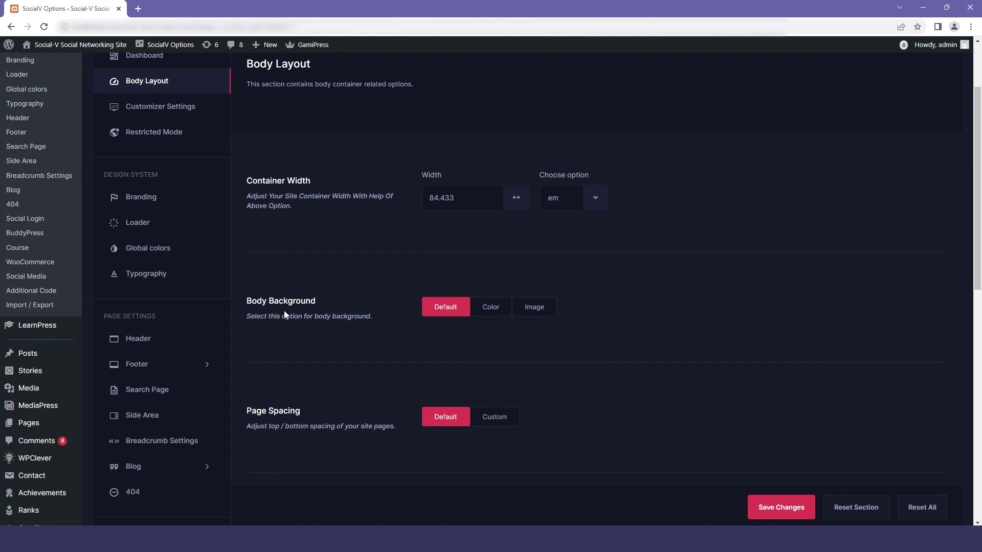
{"action": "left_click_drag", "start_coordinate": [248, 301], "coordinate": [326, 287]}
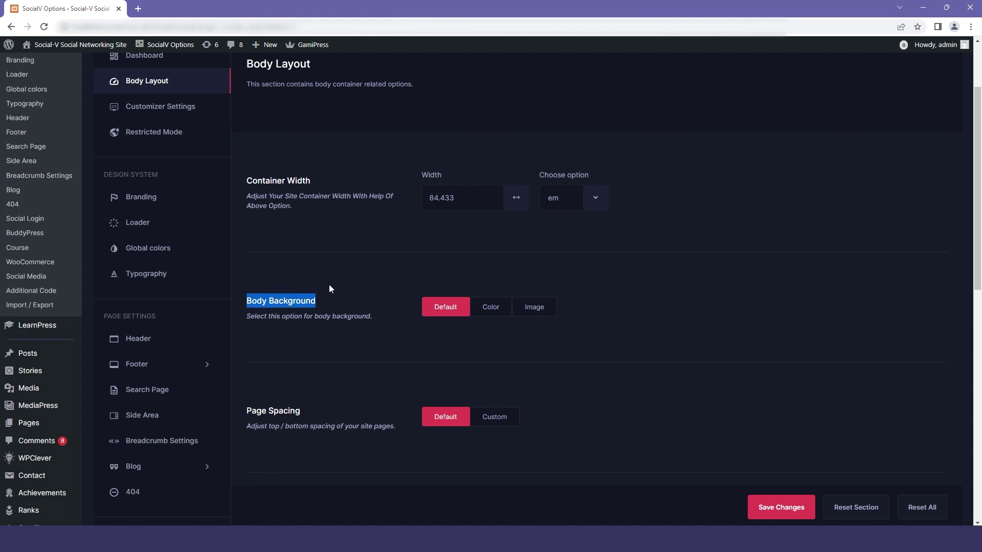
{"action": "left_click", "coordinate": [329, 289]}
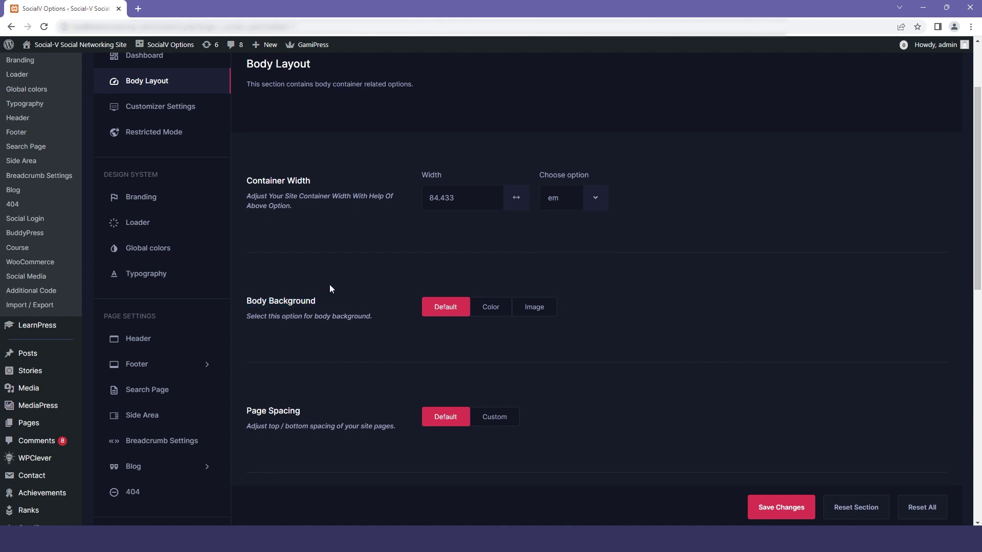
- Try Color and Image body backgrounds via the Media Library, then set Body Background to Default
{"action": "left_click", "coordinate": [491, 306]}
{"action": "scroll", "coordinate": [506, 336], "scroll_direction": "down", "scroll_amount": 2}
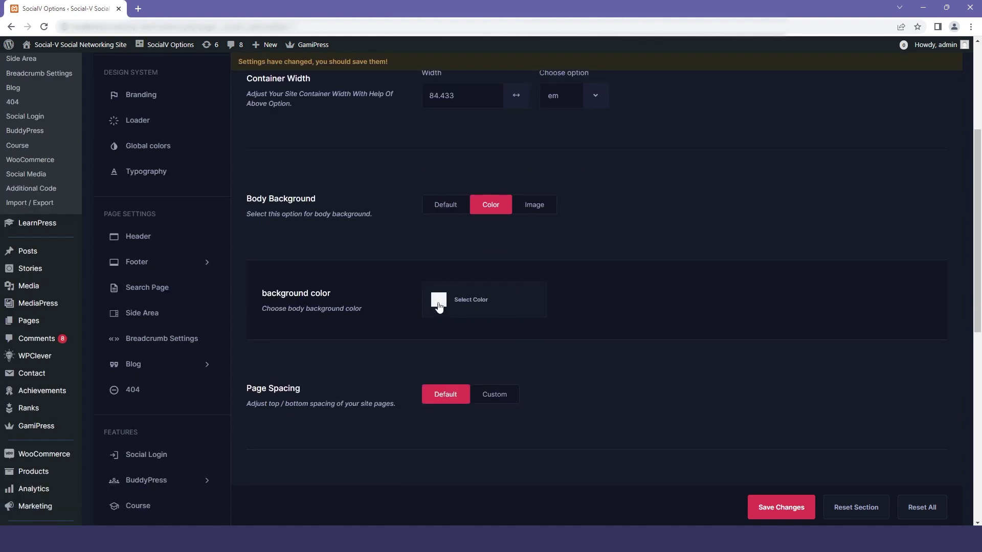
{"action": "left_click", "coordinate": [439, 302]}
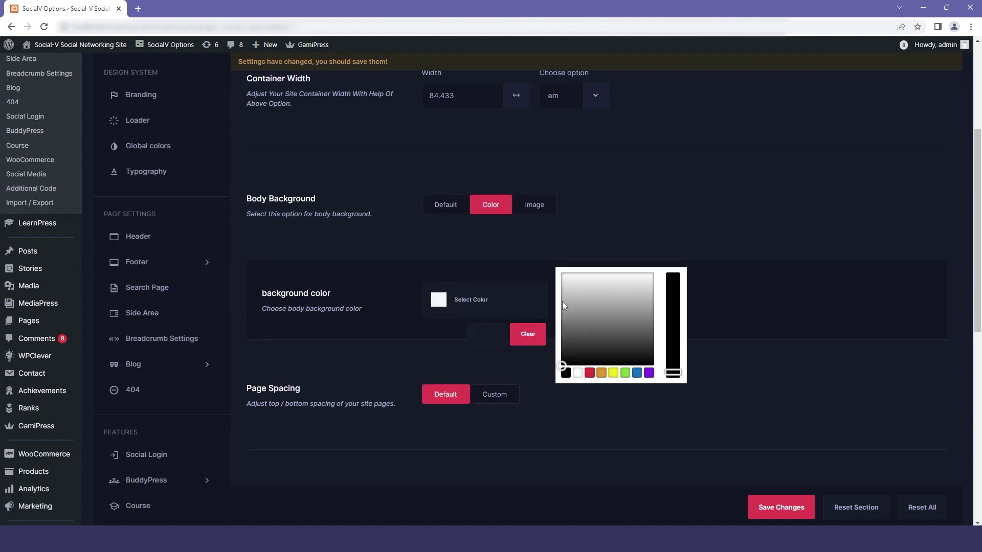
{"action": "left_click", "coordinate": [550, 241]}
{"action": "left_click", "coordinate": [534, 205]}
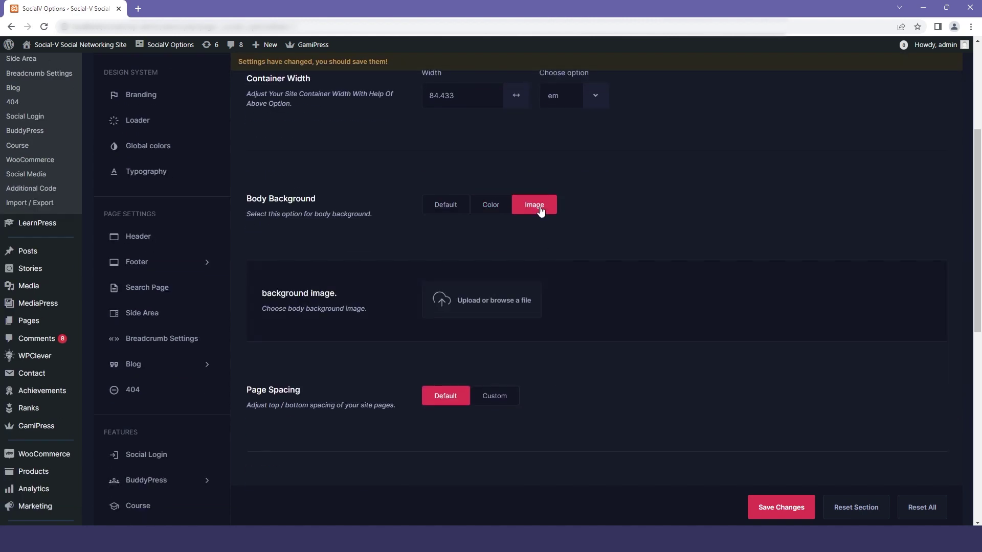
{"action": "left_click", "coordinate": [468, 309]}
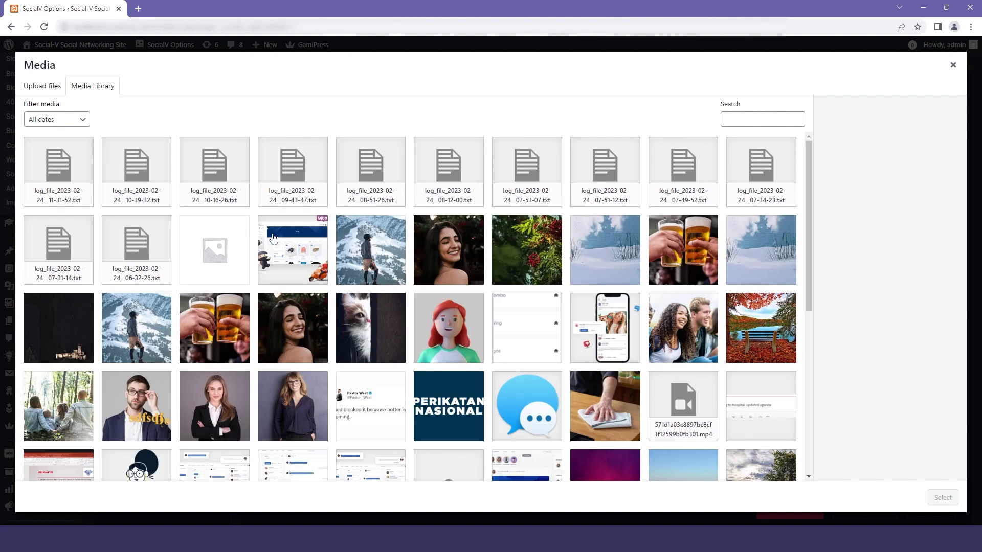
{"action": "left_click", "coordinate": [612, 253]}
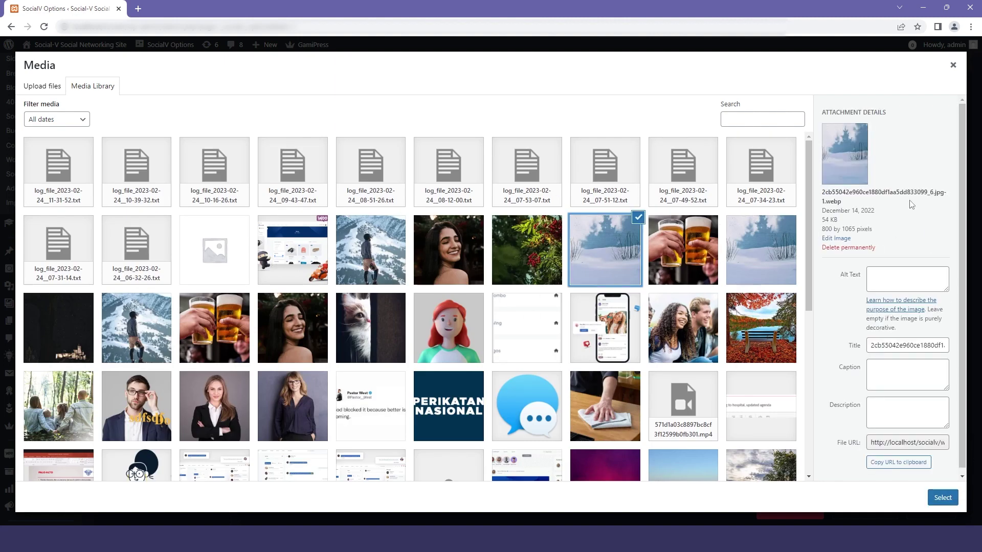
{"action": "left_click", "coordinate": [952, 65]}
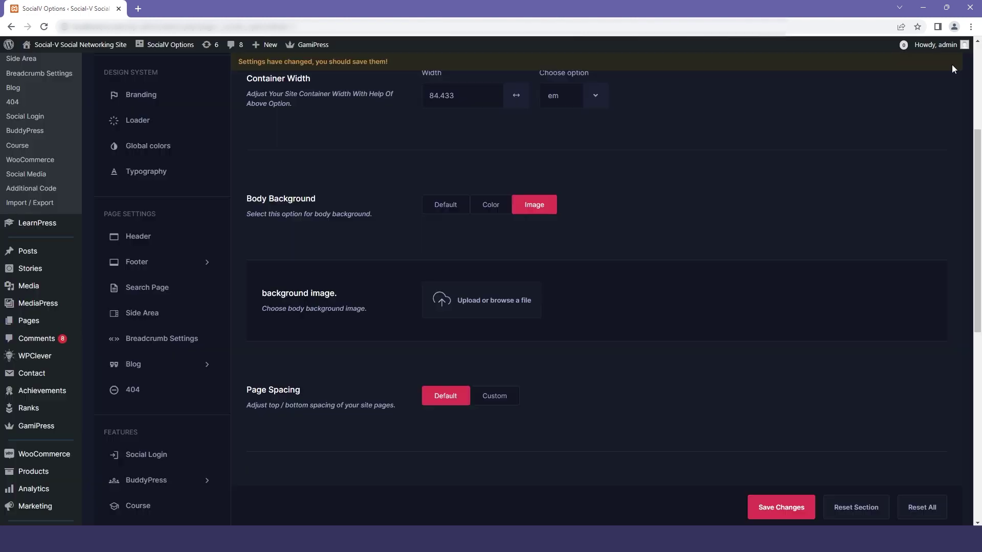
{"action": "left_click", "coordinate": [449, 205]}
- Switch Page Spacing to Custom to review Top/Bottom, Tablet and Mobile spacing, then revert to Default
{"action": "scroll", "coordinate": [400, 205], "scroll_direction": "down", "scroll_amount": 2}
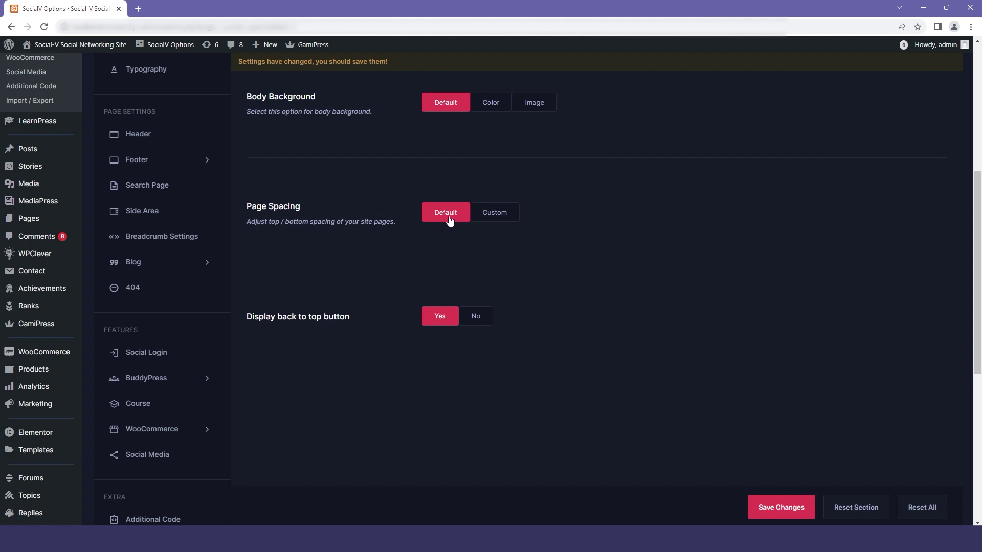
{"action": "left_click", "coordinate": [488, 213]}
{"action": "scroll", "coordinate": [543, 264], "scroll_direction": "down", "scroll_amount": 2}
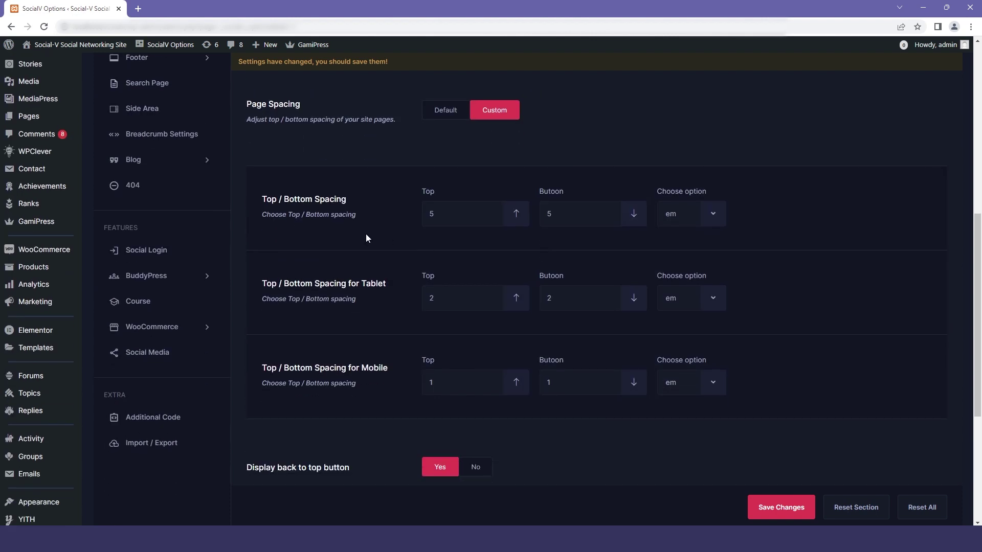
{"action": "left_click_drag", "start_coordinate": [289, 195], "coordinate": [365, 201]}
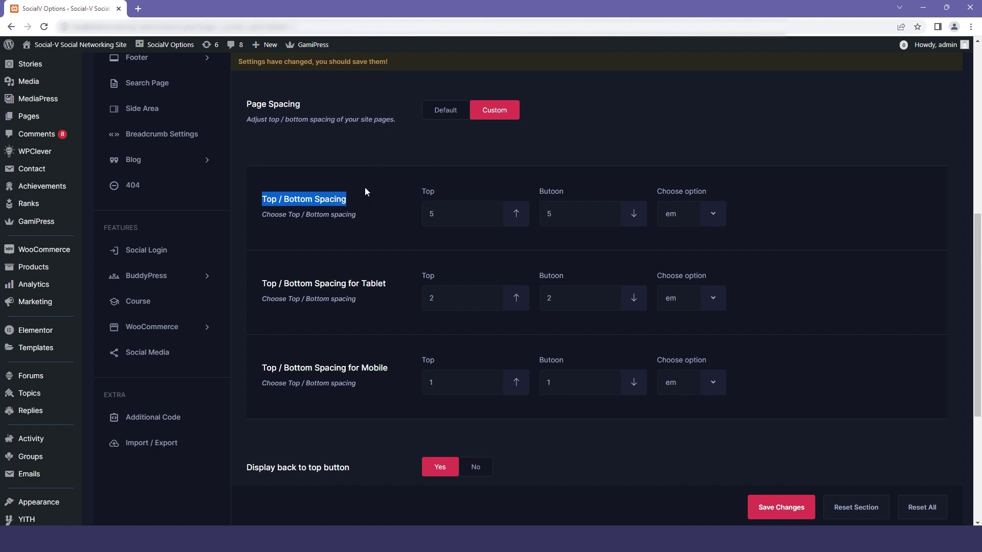
{"action": "left_click_drag", "start_coordinate": [260, 283], "coordinate": [385, 281]}
{"action": "double_click", "coordinate": [371, 282]}
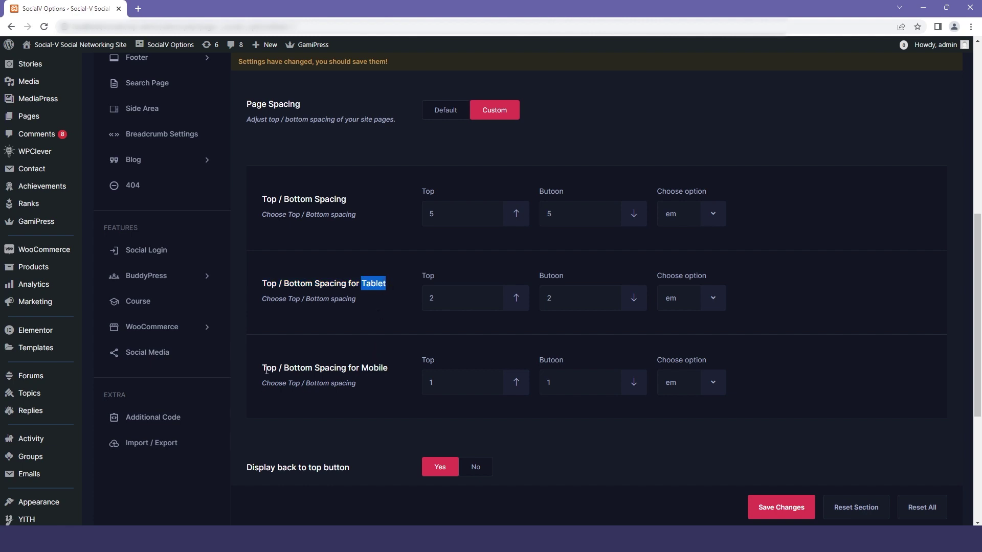
{"action": "left_click_drag", "start_coordinate": [266, 371], "coordinate": [373, 350]}
{"action": "left_click", "coordinate": [384, 367]}
{"action": "double_click", "coordinate": [377, 370]}
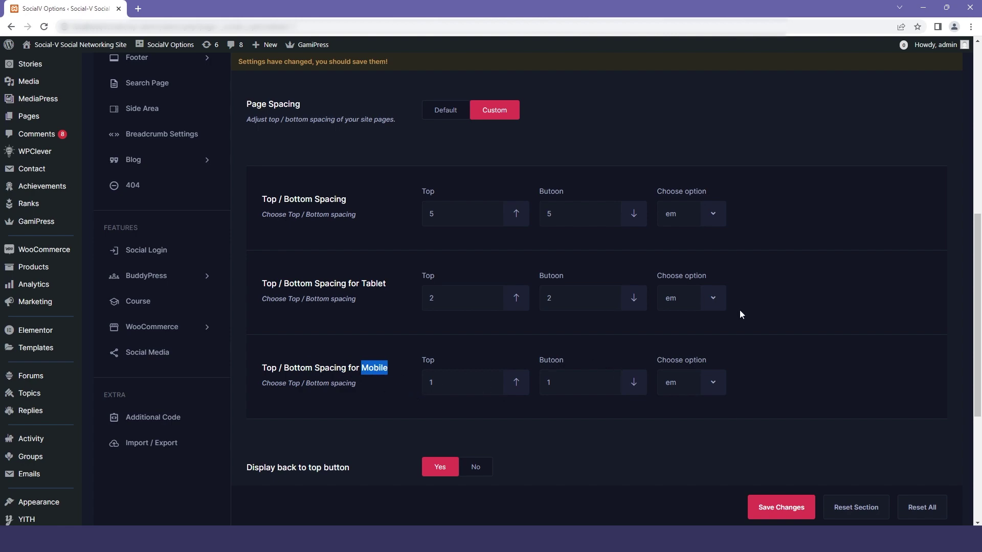
{"action": "scroll", "coordinate": [543, 404], "scroll_direction": "down", "scroll_amount": 2}
{"action": "scroll", "coordinate": [523, 395], "scroll_direction": "up", "scroll_amount": 4}
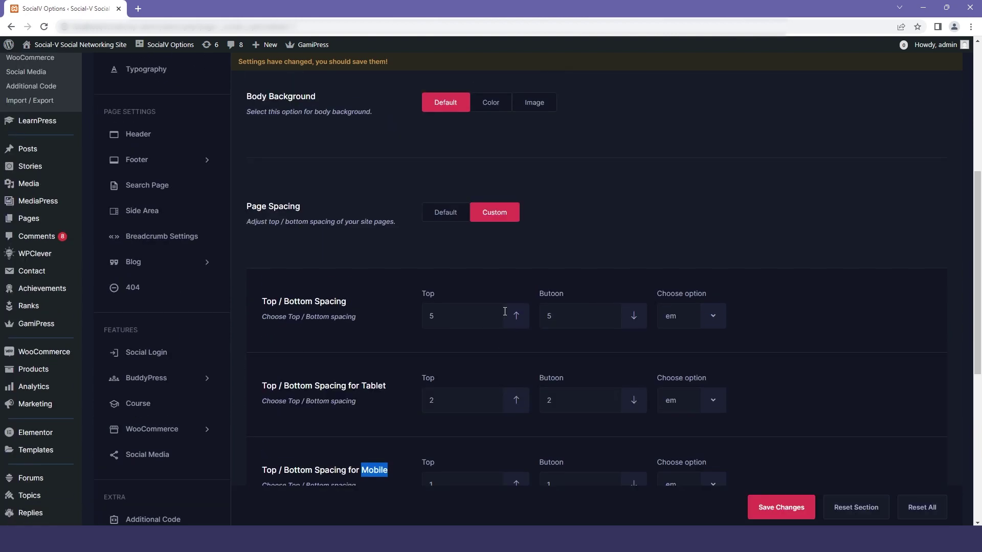
{"action": "left_click", "coordinate": [445, 212]}
{"action": "scroll", "coordinate": [317, 233], "scroll_direction": "down", "scroll_amount": 2}
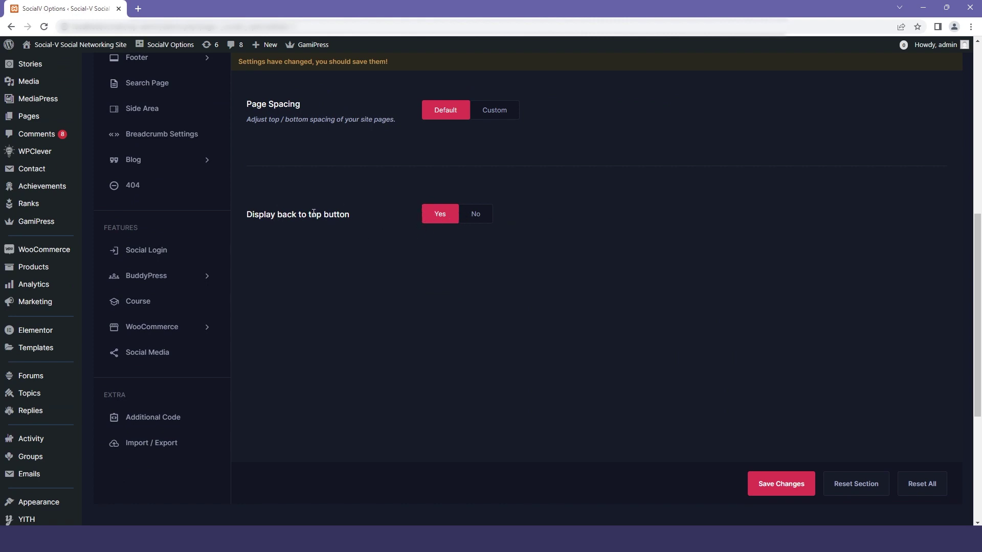
- Keep the back-to-top button on Yes and save the Body Layout settings
{"action": "left_click", "coordinate": [475, 213]}
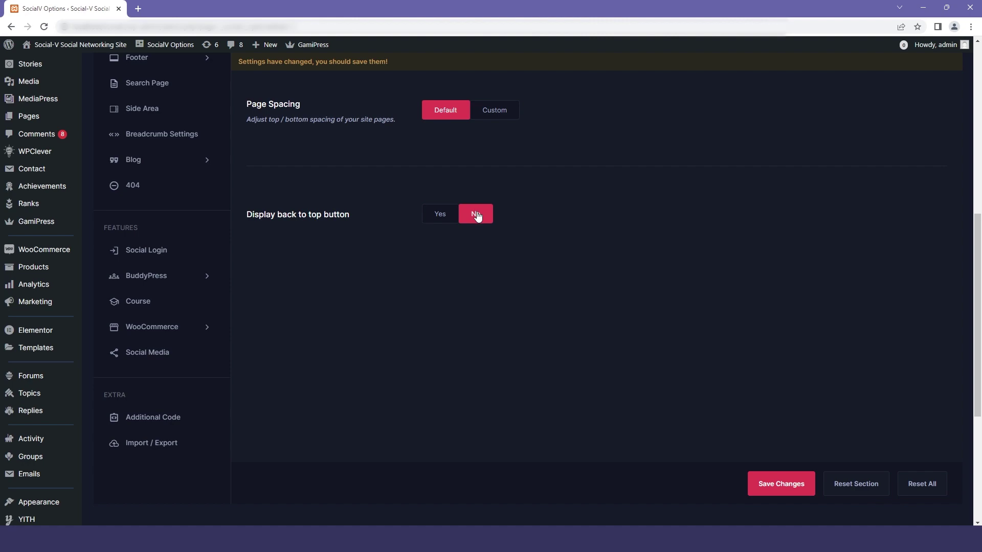
{"action": "left_click", "coordinate": [441, 215]}
{"action": "left_click", "coordinate": [783, 484]}
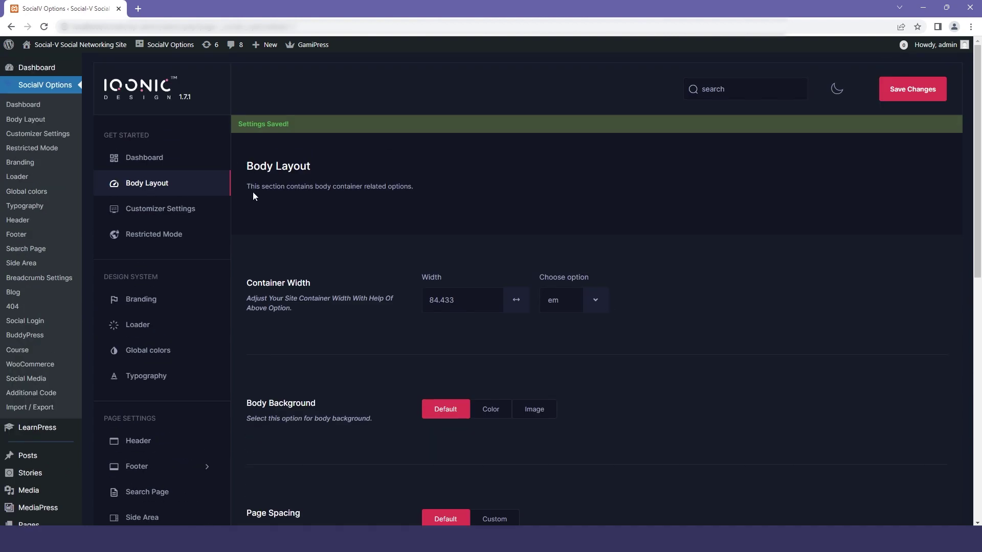
- Save Show Switcher as No in Customizer Settings and reload the front-end site
{"action": "left_click", "coordinate": [165, 210]}
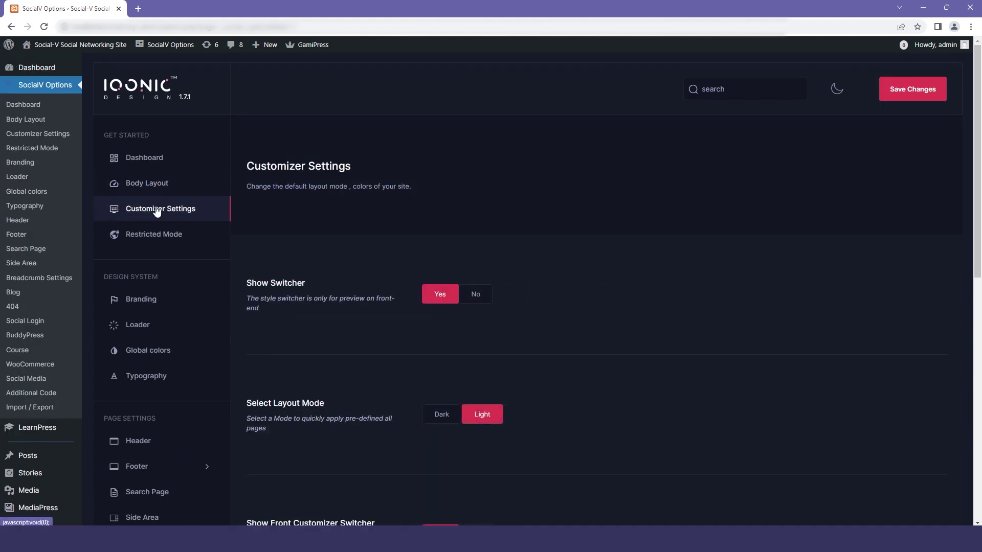
{"action": "scroll", "coordinate": [294, 183], "scroll_direction": "down", "scroll_amount": 2}
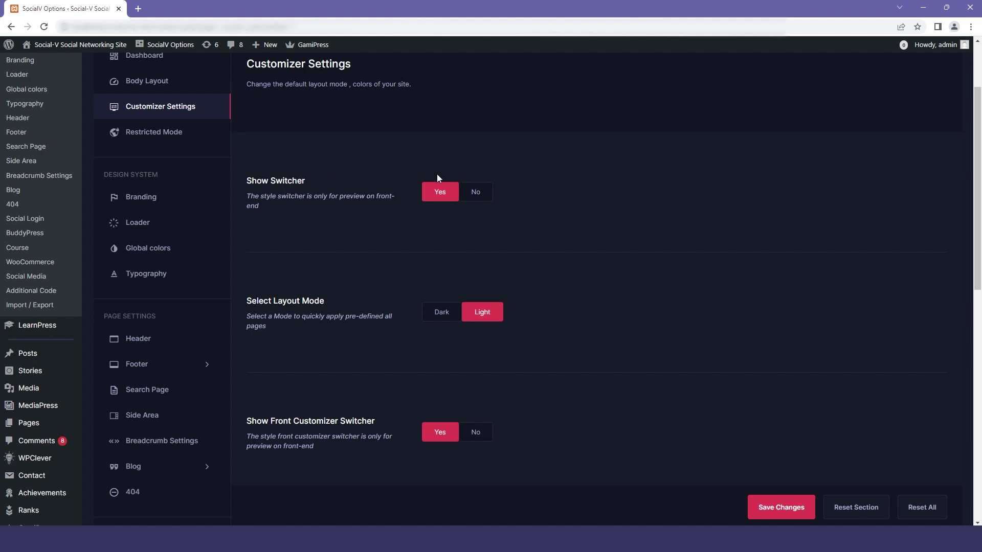
{"action": "left_click", "coordinate": [468, 197]}
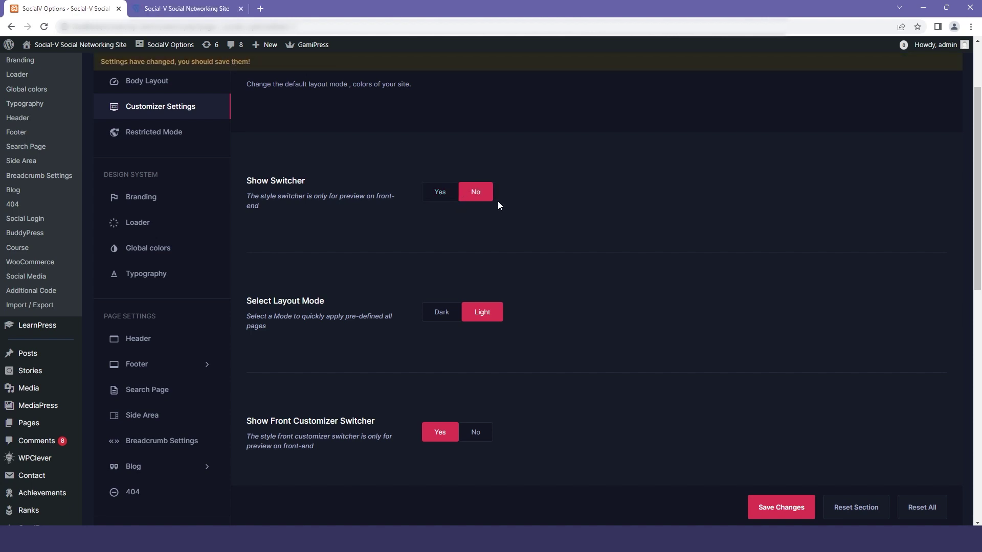
{"action": "left_click", "coordinate": [778, 503]}
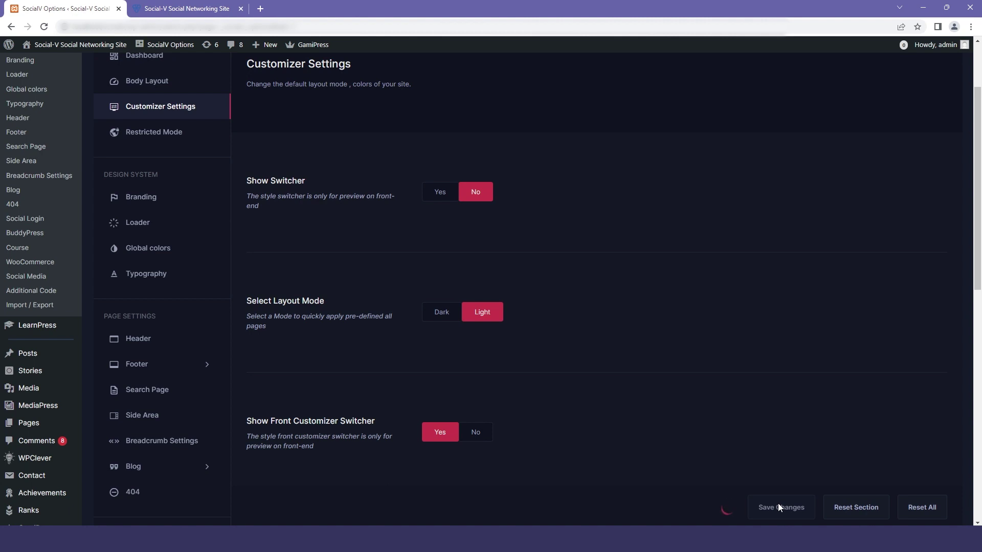
{"action": "left_click", "coordinate": [169, 8]}
{"action": "key", "text": "Return"}
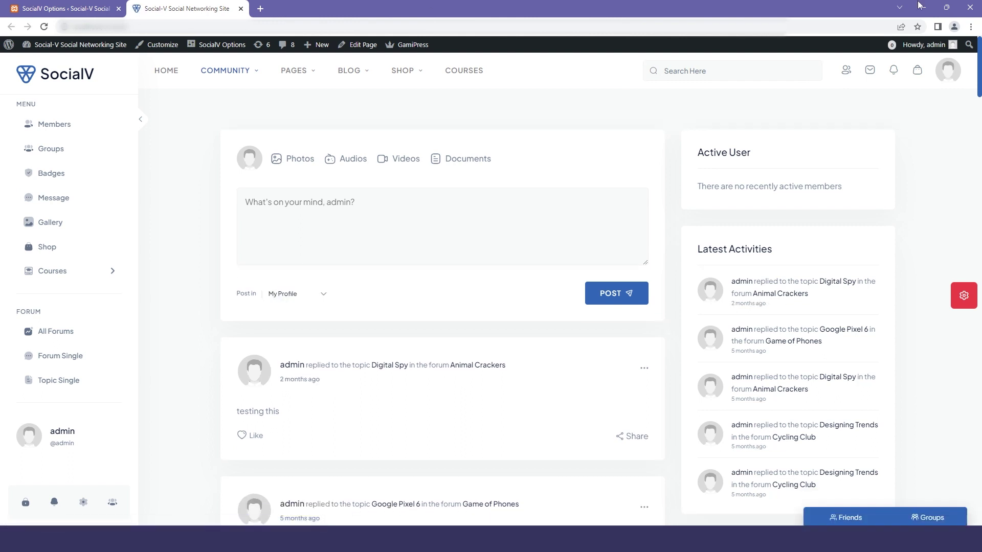
- Turn Show Switcher back on, set Layout Mode to Dark, and save
{"action": "left_click", "coordinate": [34, 6]}
{"action": "left_click", "coordinate": [438, 194]}
{"action": "scroll", "coordinate": [434, 208], "scroll_direction": "down", "scroll_amount": 2}
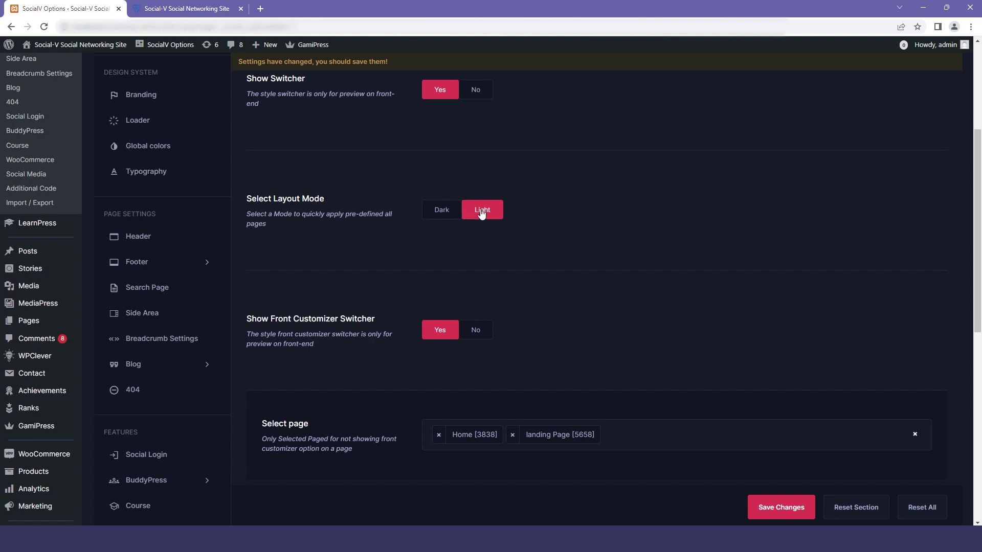
{"action": "left_click", "coordinate": [442, 212]}
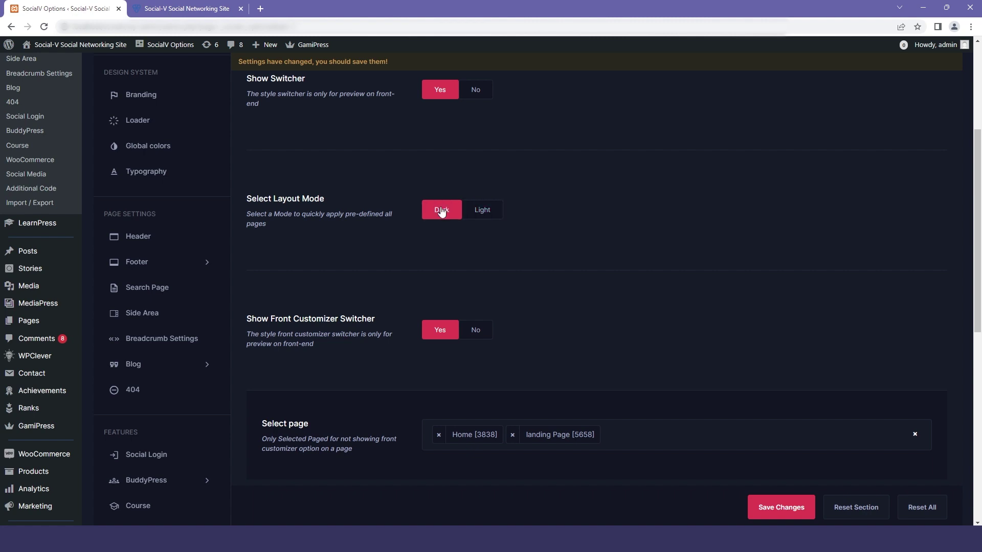
{"action": "left_click", "coordinate": [776, 496]}
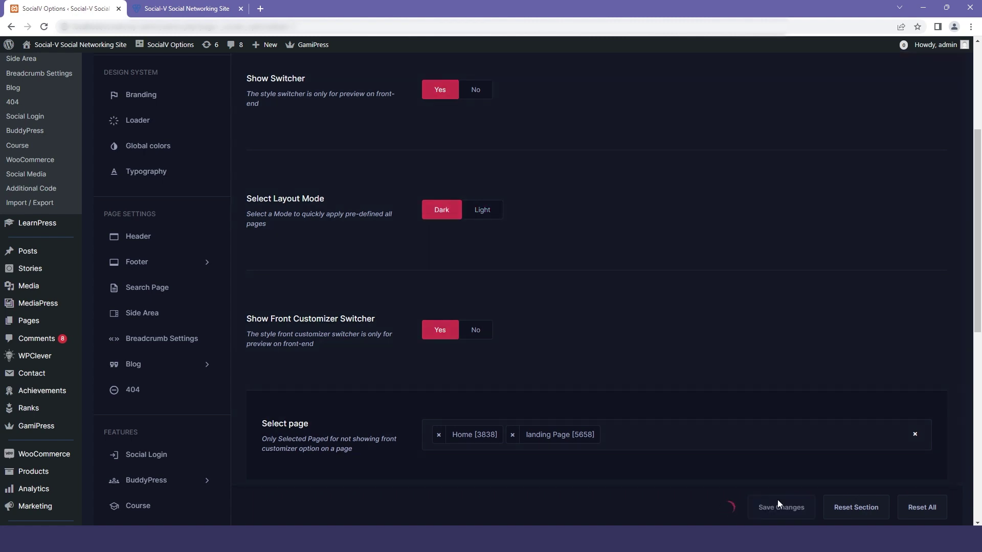
- Reload the live site to view the dark theme, then toggle it to light
{"action": "left_click", "coordinate": [201, 11]}
{"action": "left_click", "coordinate": [160, 26]}
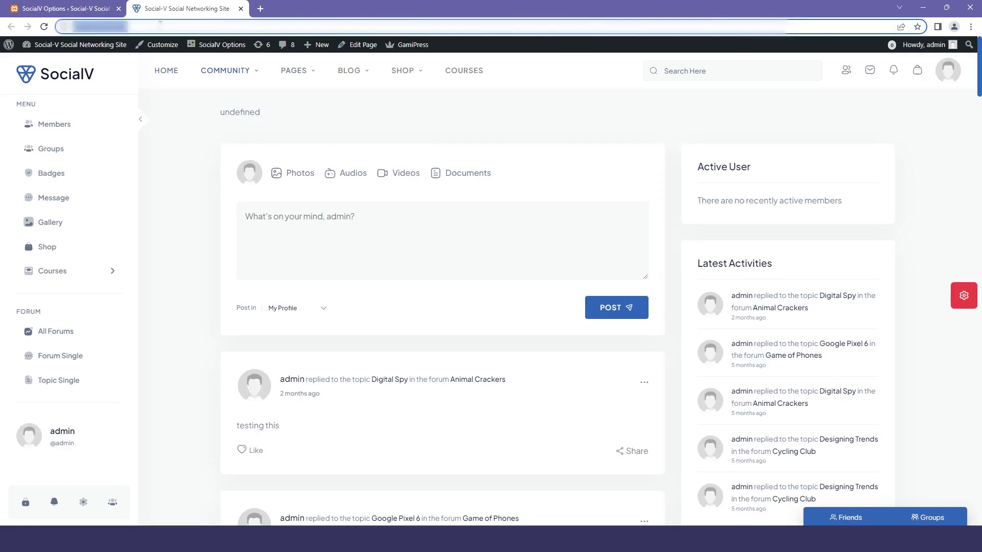
{"action": "key", "text": "Return"}
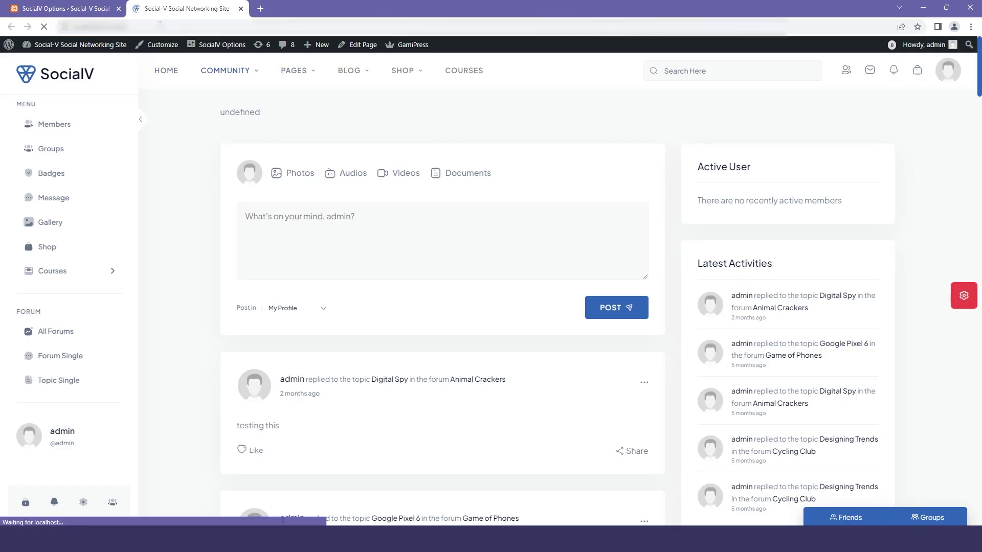
{"action": "scroll", "coordinate": [704, 265], "scroll_direction": "down", "scroll_amount": 10}
{"action": "scroll", "coordinate": [702, 268], "scroll_direction": "up", "scroll_amount": 10}
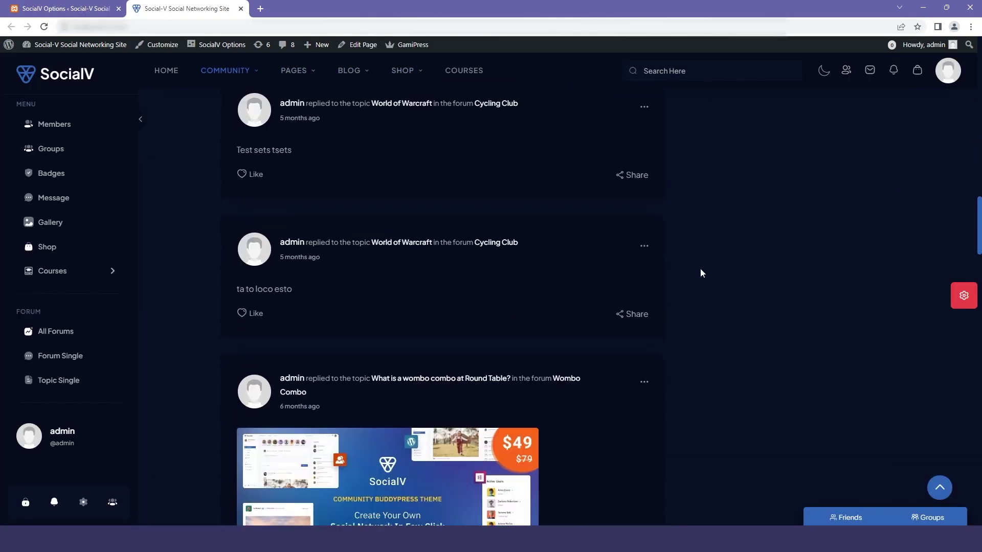
{"action": "left_click", "coordinate": [824, 70]}
- Set Layout Mode back to Light and test the gear style customizer on the live site
{"action": "left_click", "coordinate": [67, 8]}
{"action": "left_click", "coordinate": [482, 210]}
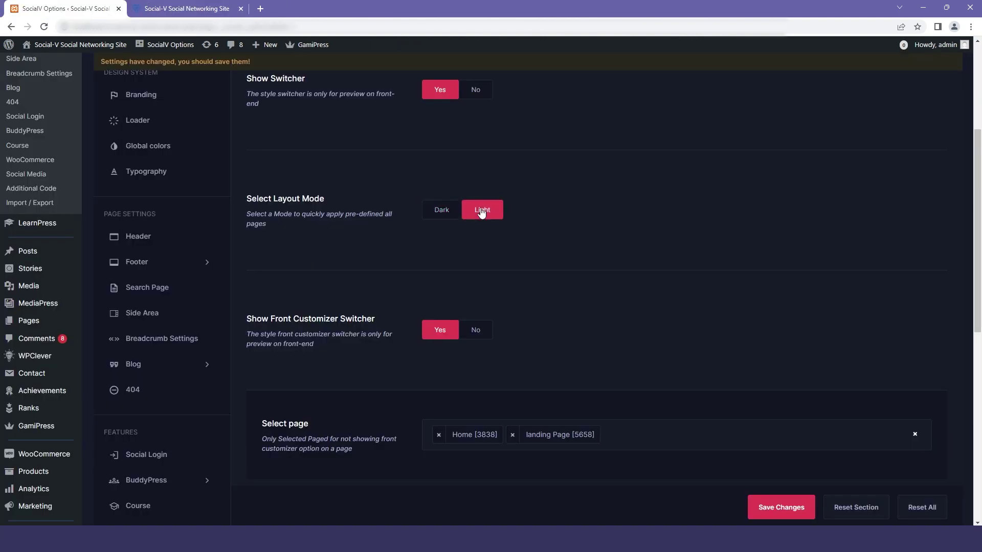
{"action": "scroll", "coordinate": [486, 238], "scroll_direction": "down", "scroll_amount": 2}
{"action": "left_click_drag", "start_coordinate": [275, 217], "coordinate": [377, 216]}
{"action": "left_click", "coordinate": [323, 215]}
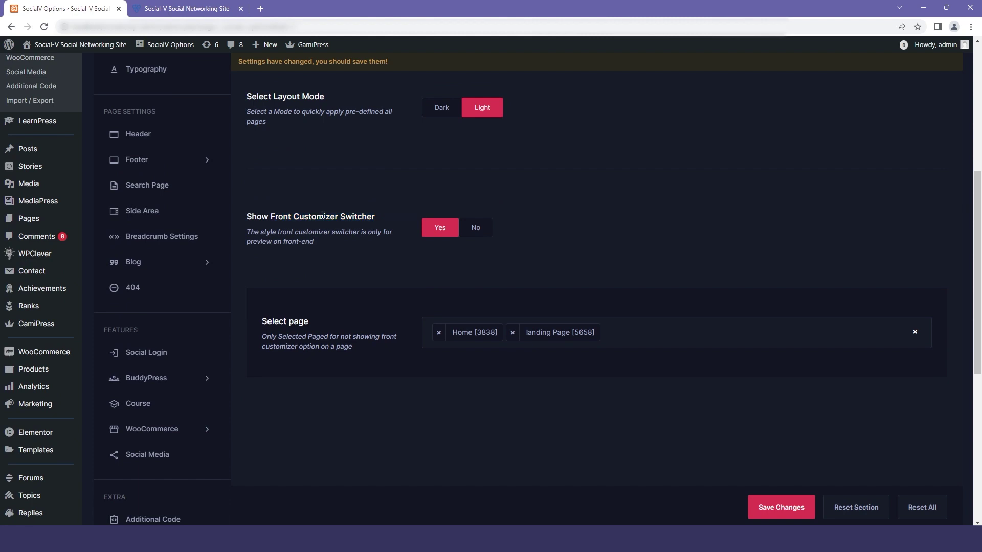
{"action": "left_click_drag", "start_coordinate": [294, 217], "coordinate": [376, 217]}
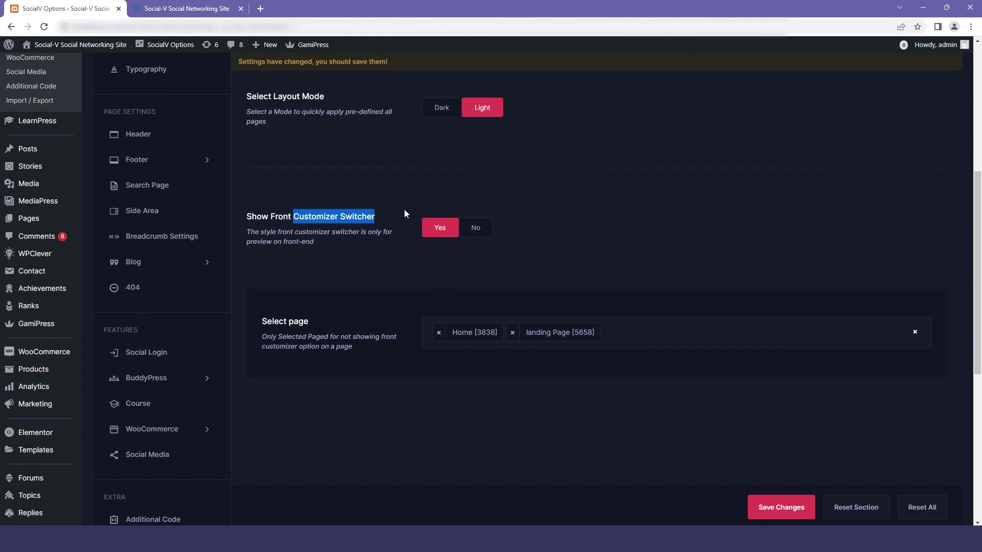
{"action": "left_click", "coordinate": [164, 4]}
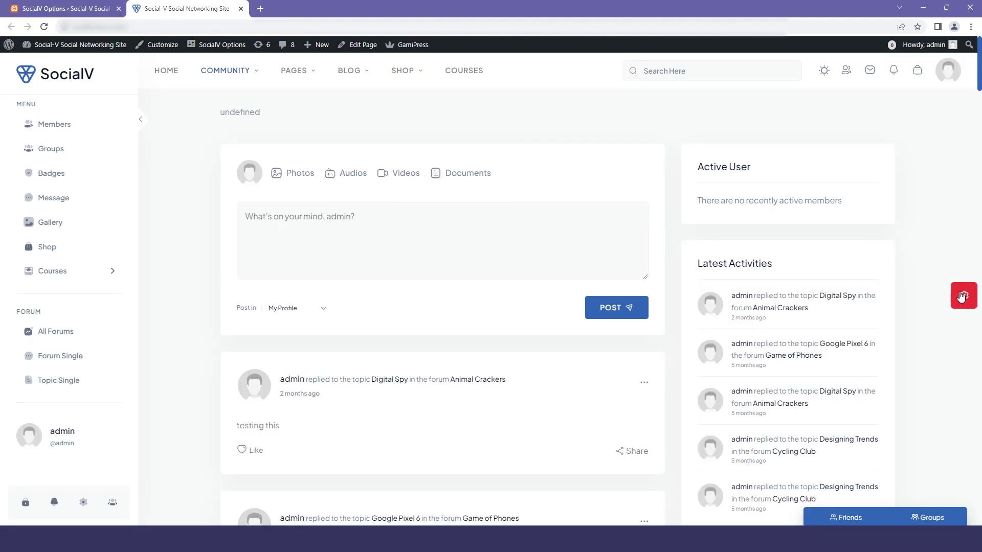
{"action": "left_click", "coordinate": [963, 297]}
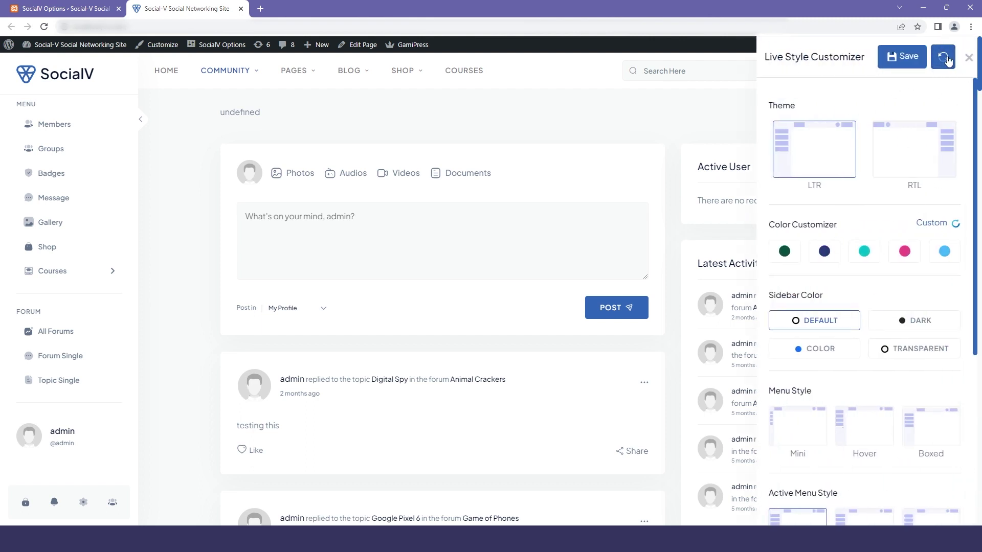
{"action": "left_click", "coordinate": [968, 60]}
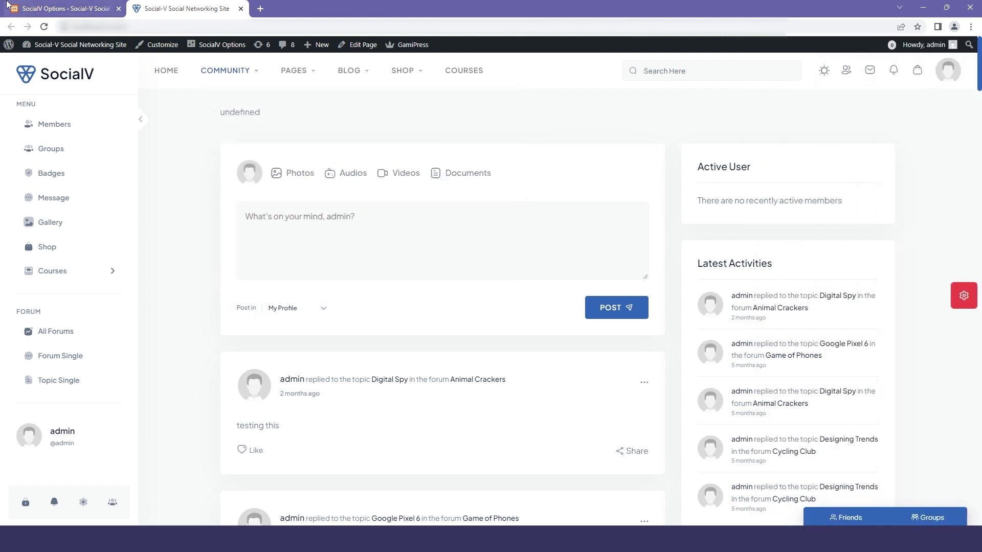
- Save Show Front Customizer Switcher as No and reload the live site
{"action": "left_click", "coordinate": [98, 8]}
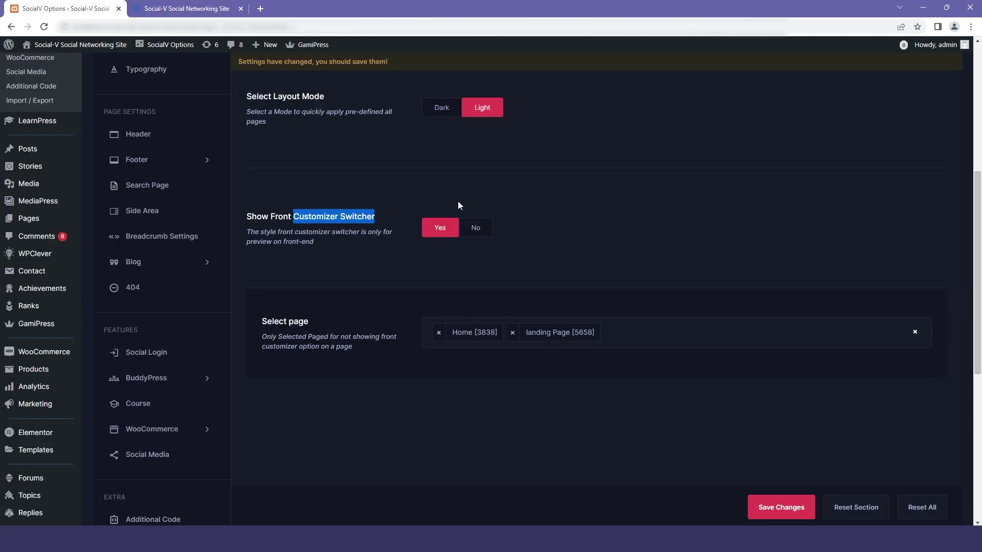
{"action": "left_click", "coordinate": [476, 229]}
{"action": "left_click", "coordinate": [772, 516]}
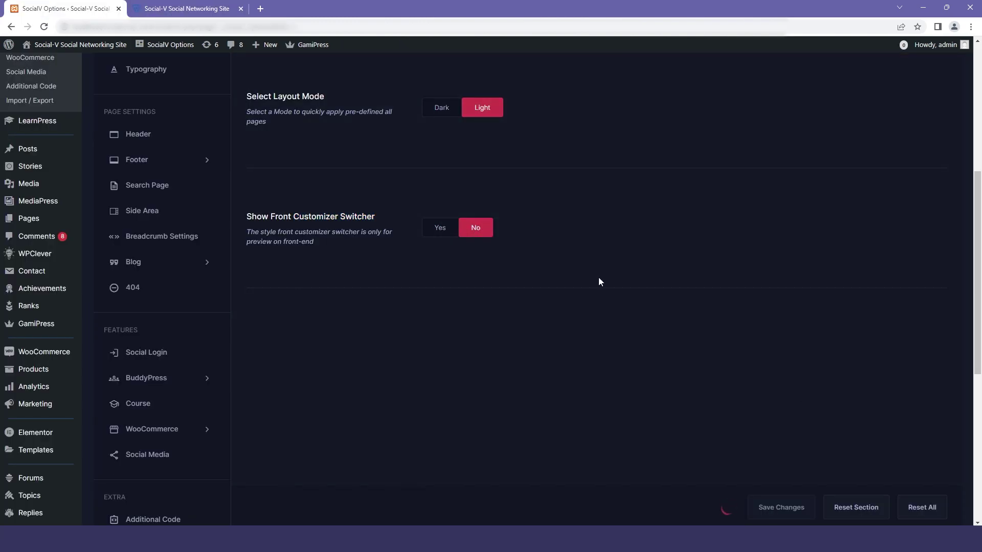
{"action": "left_click", "coordinate": [214, 9]}
{"action": "key", "text": "F5"}
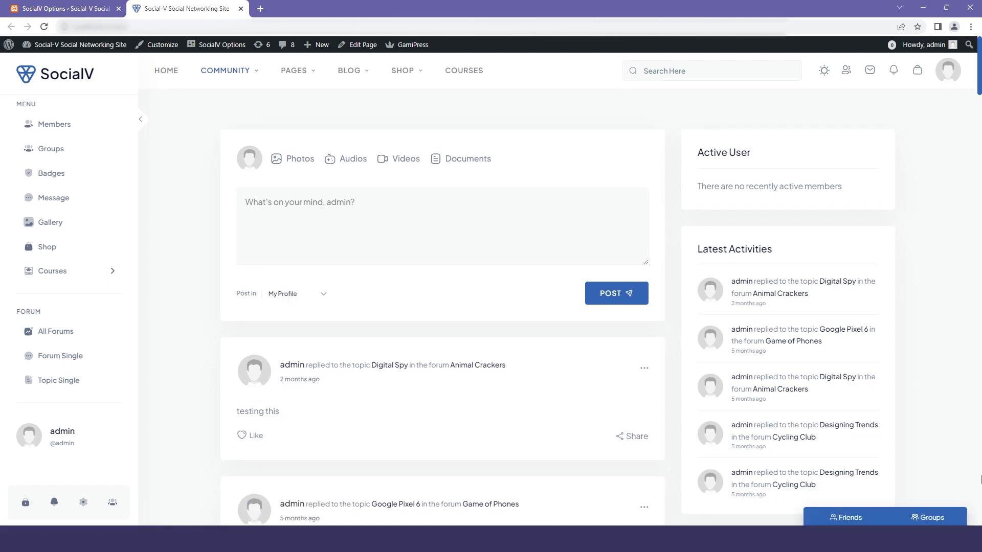
- Turn the front customizer switcher back on and go to the Branding options
{"action": "left_click", "coordinate": [38, 7]}
{"action": "left_click", "coordinate": [438, 227]}
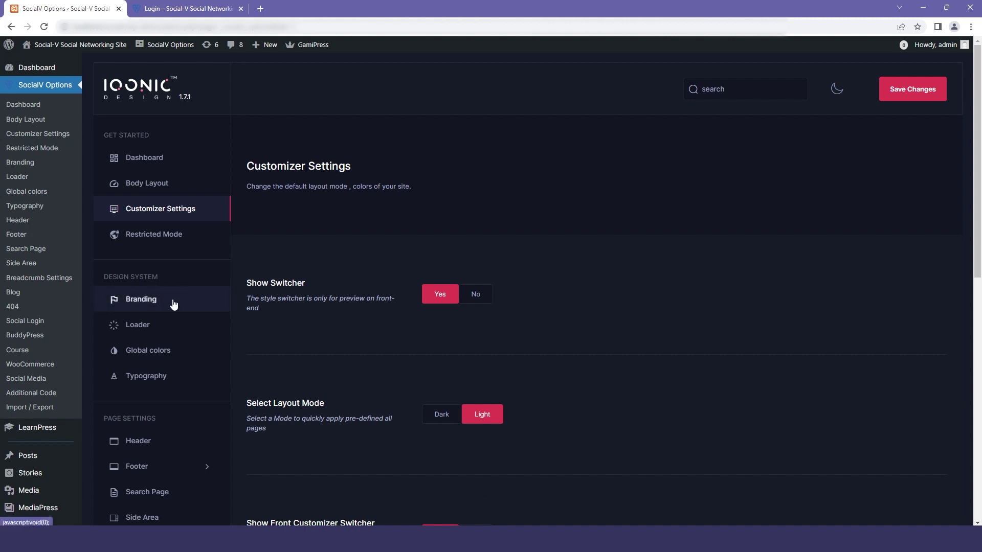
{"action": "left_click", "coordinate": [174, 305]}
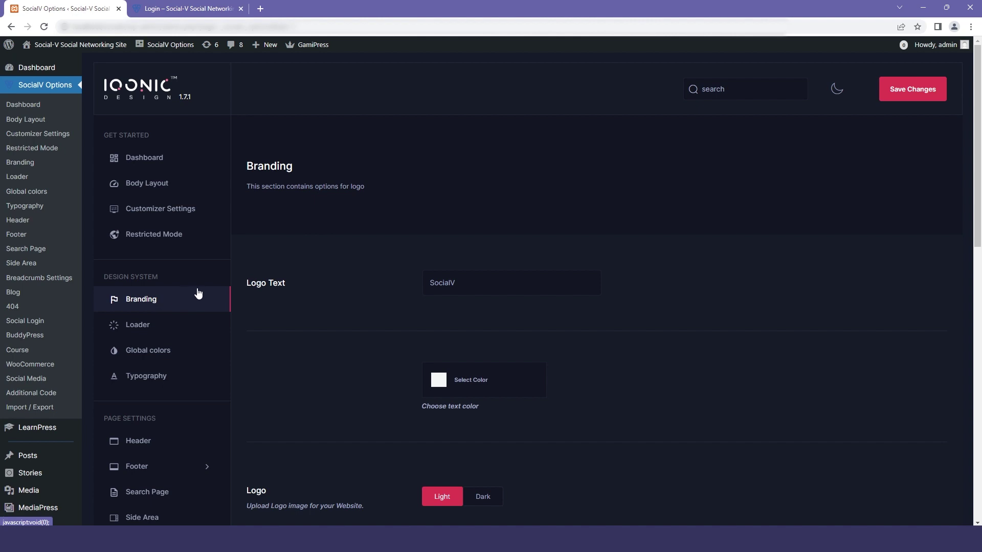
- Check the logo text colour picker and Light/Dark logo toggle, keep Light, and open the media library
{"action": "left_click", "coordinate": [466, 380]}
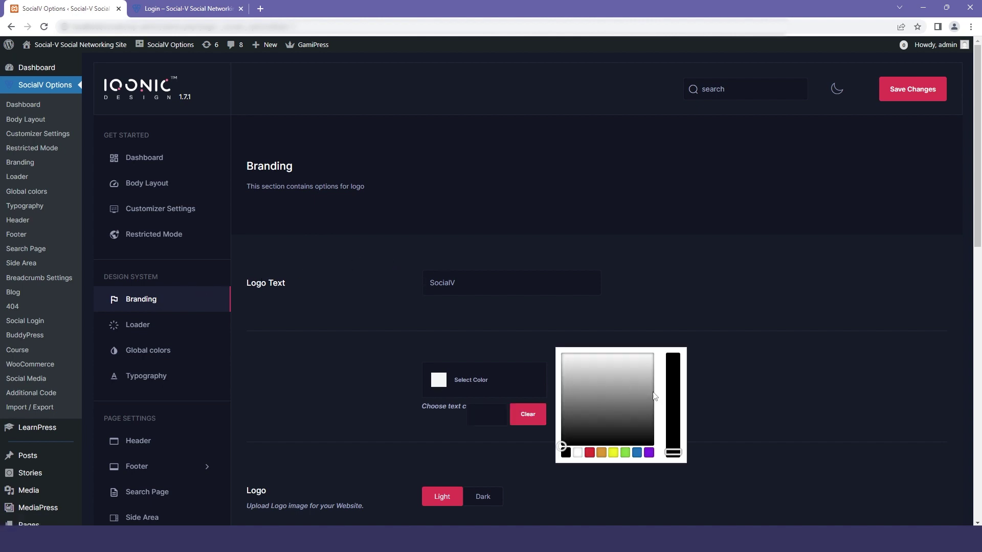
{"action": "scroll", "coordinate": [607, 403], "scroll_direction": "down", "scroll_amount": 2}
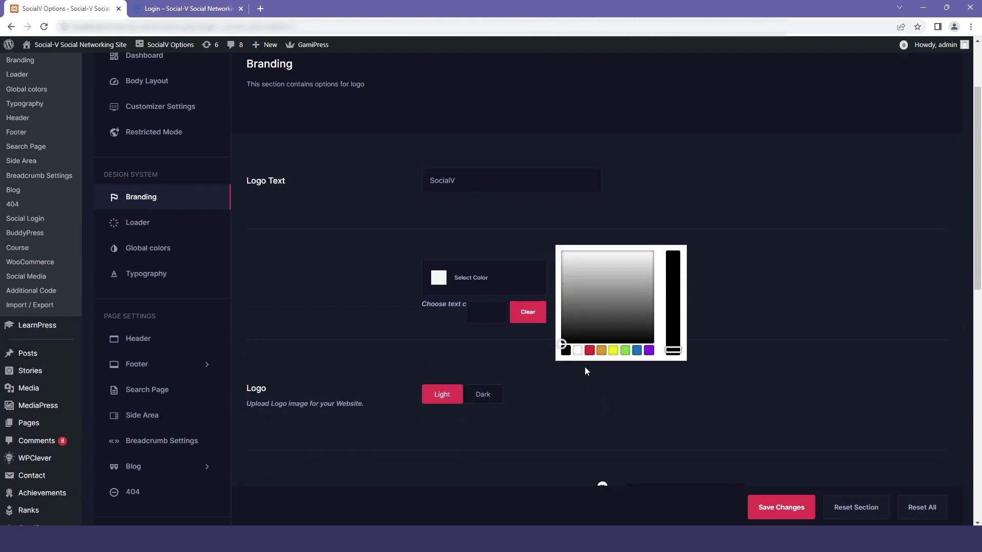
{"action": "left_click", "coordinate": [744, 289]}
{"action": "scroll", "coordinate": [559, 398], "scroll_direction": "down", "scroll_amount": 2}
{"action": "left_click", "coordinate": [468, 299]}
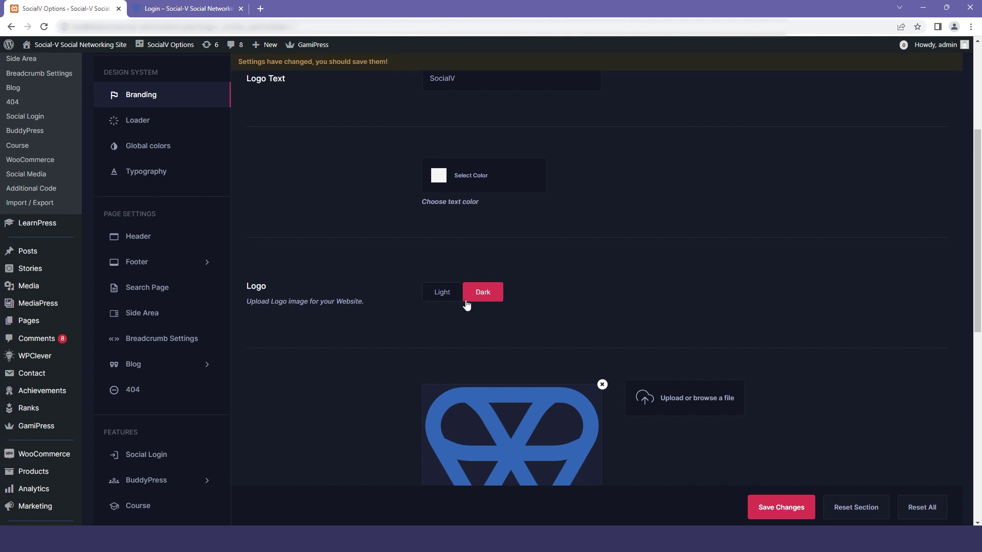
{"action": "left_click", "coordinate": [444, 302]}
{"action": "scroll", "coordinate": [445, 302], "scroll_direction": "down", "scroll_amount": 2}
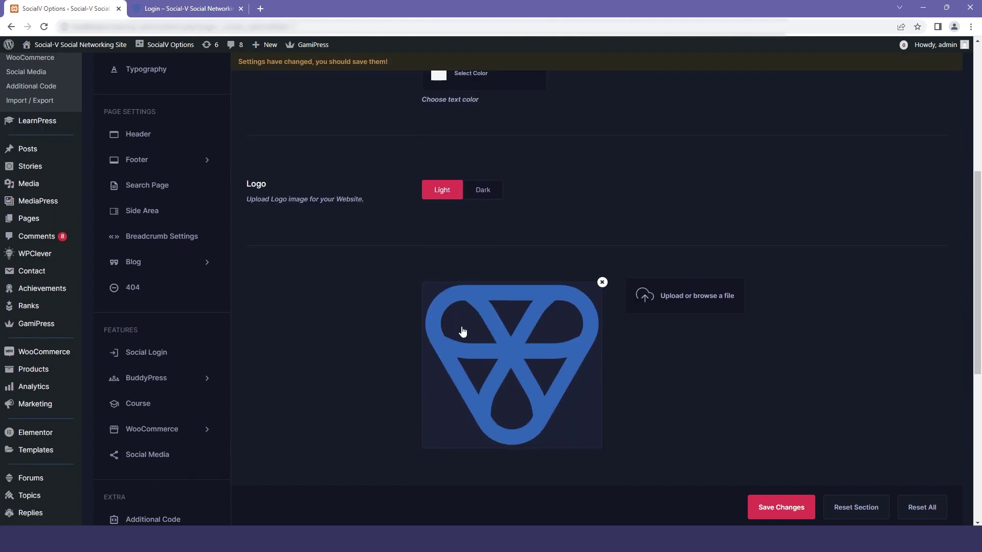
{"action": "left_click", "coordinate": [706, 300]}
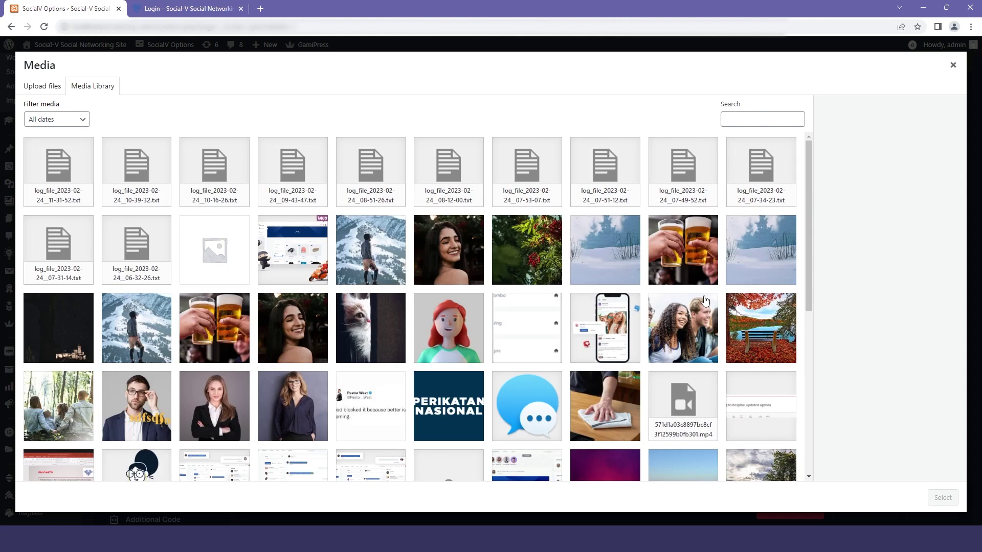
- Search the media library for 'lo', pick the logo-mini image, and close the library
{"action": "scroll", "coordinate": [704, 300], "scroll_direction": "down", "scroll_amount": 5}
{"action": "scroll", "coordinate": [733, 262], "scroll_direction": "up", "scroll_amount": 5}
{"action": "left_click", "coordinate": [732, 119]}
{"action": "type", "text": "logo"}
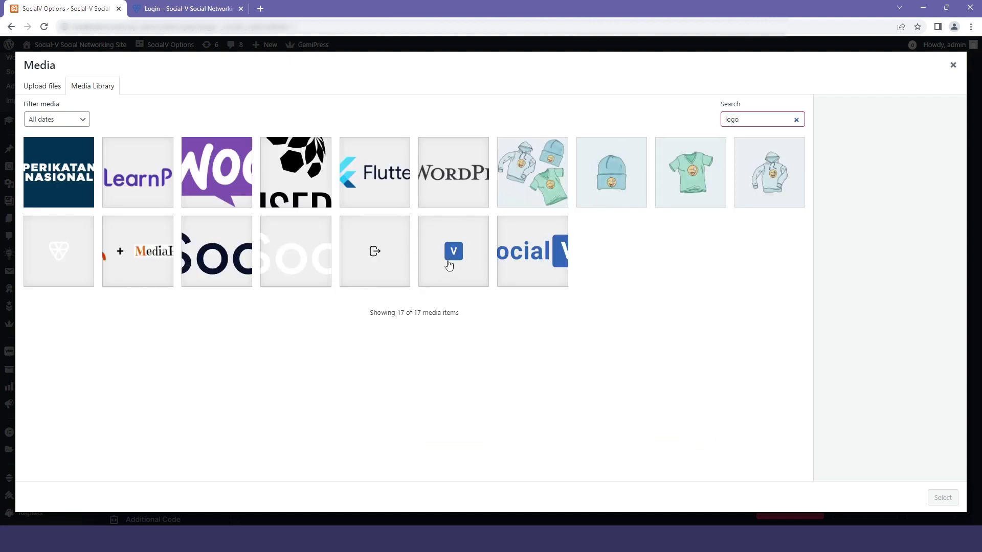
{"action": "left_click", "coordinate": [448, 264]}
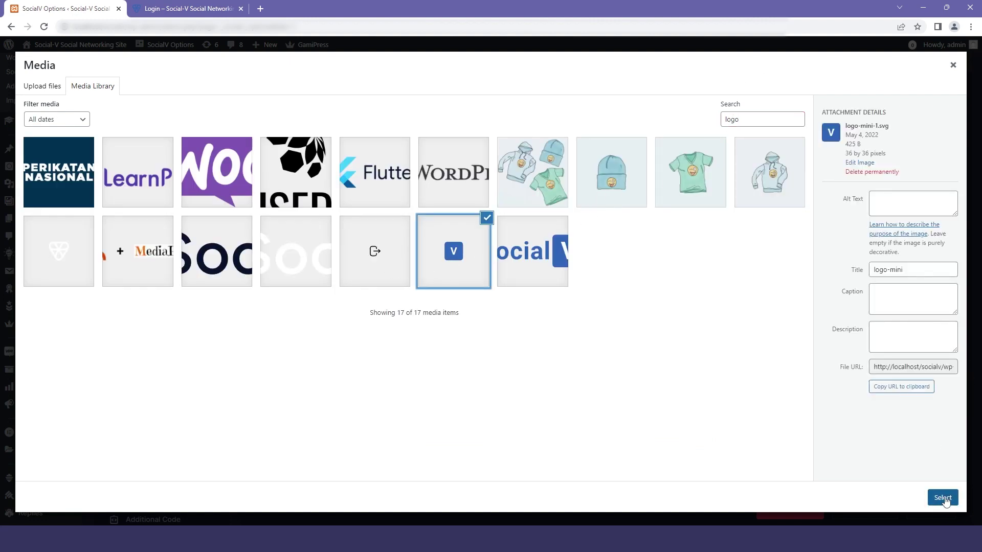
{"action": "left_click", "coordinate": [953, 65]}
{"action": "scroll", "coordinate": [557, 271], "scroll_direction": "down", "scroll_amount": 5}
{"action": "left_click_drag", "start_coordinate": [314, 241], "coordinate": [247, 250]}
{"action": "left_click_drag", "start_coordinate": [314, 237], "coordinate": [264, 243]}
{"action": "left_click", "coordinate": [264, 245]}
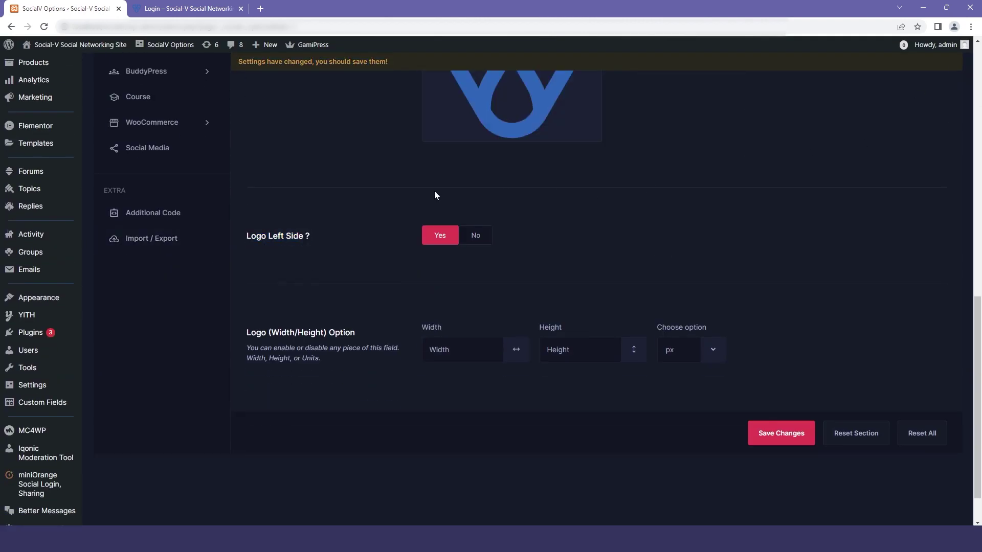
{"action": "left_click", "coordinate": [302, 250]}
{"action": "left_click_drag", "start_coordinate": [318, 235], "coordinate": [248, 236]}
{"action": "left_click", "coordinate": [452, 280]}
{"action": "left_click_drag", "start_coordinate": [257, 334], "coordinate": [348, 331]}
{"action": "left_click", "coordinate": [360, 325]}
{"action": "left_click", "coordinate": [493, 351]}
{"action": "left_click", "coordinate": [616, 350]}
{"action": "left_click", "coordinate": [676, 351]}
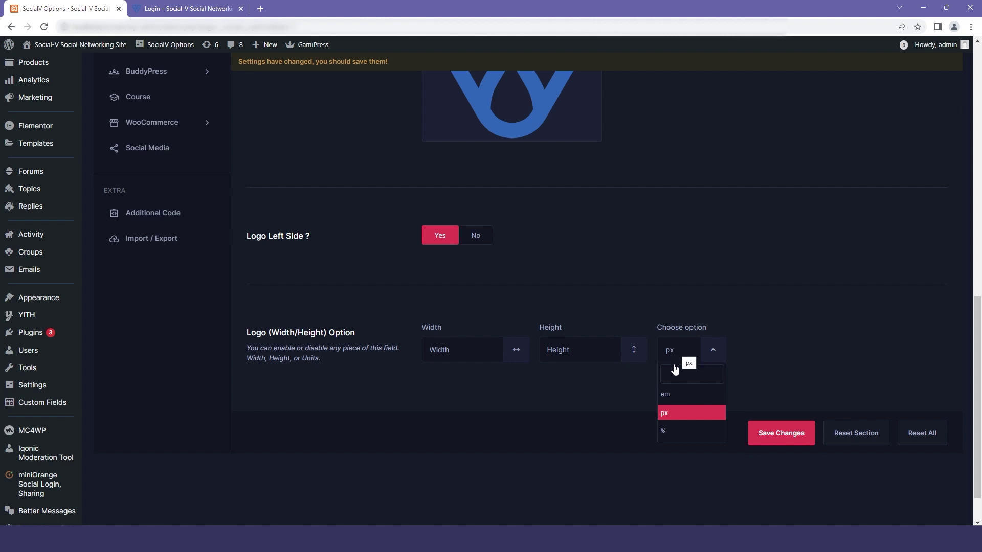
{"action": "left_click", "coordinate": [706, 354]}
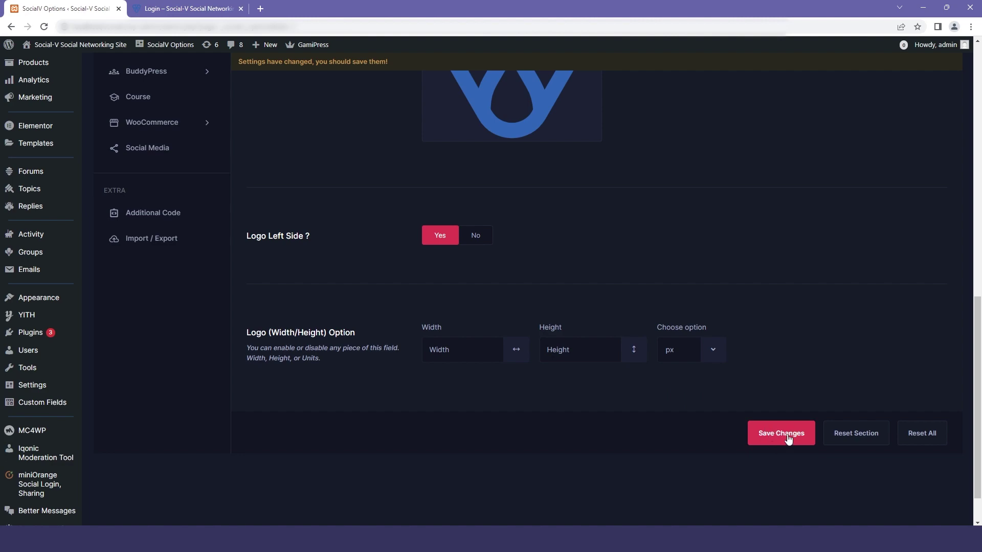
{"action": "scroll", "coordinate": [787, 438], "scroll_direction": "up", "scroll_amount": 12}
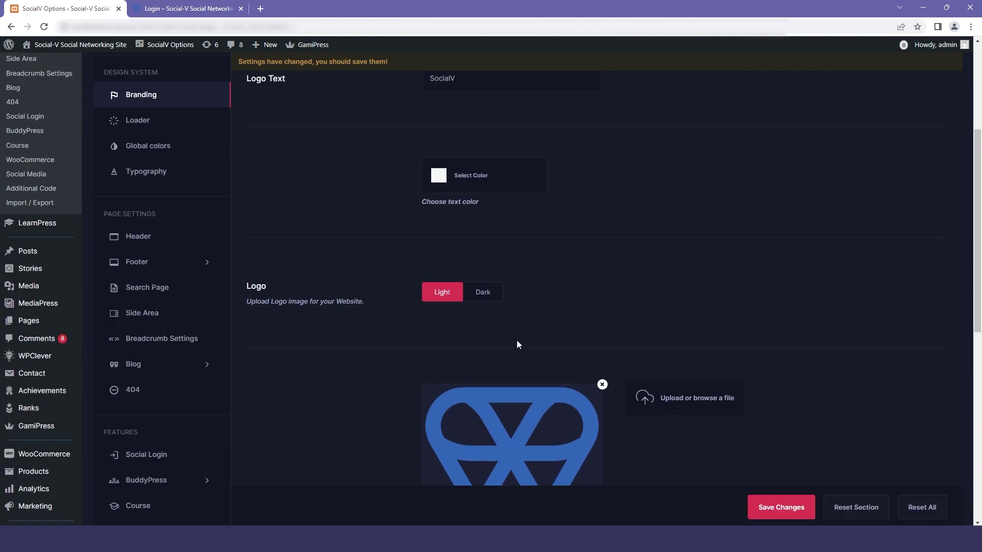
- Open the Loader options and switch the site loading animation on
{"action": "left_click", "coordinate": [146, 326]}
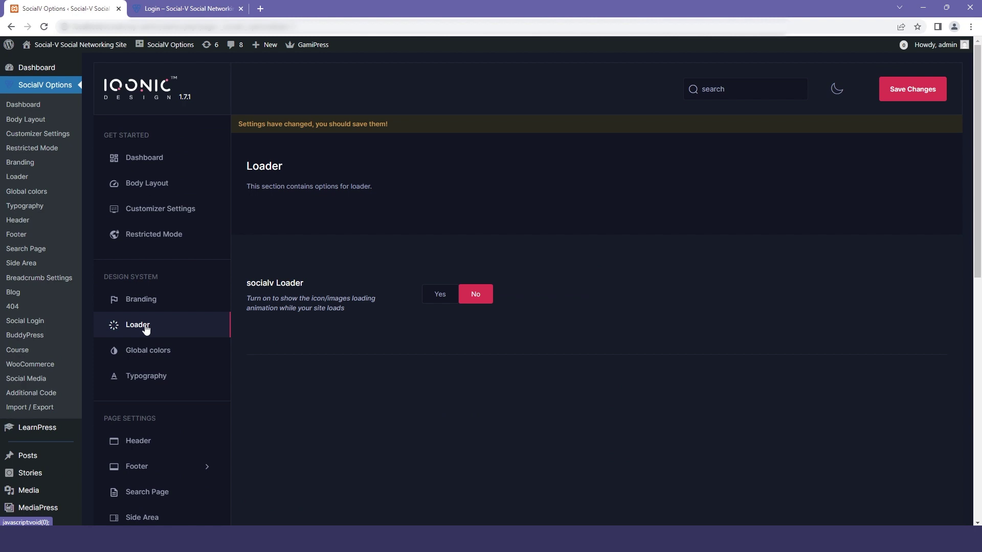
{"action": "scroll", "coordinate": [454, 298], "scroll_direction": "down", "scroll_amount": 2}
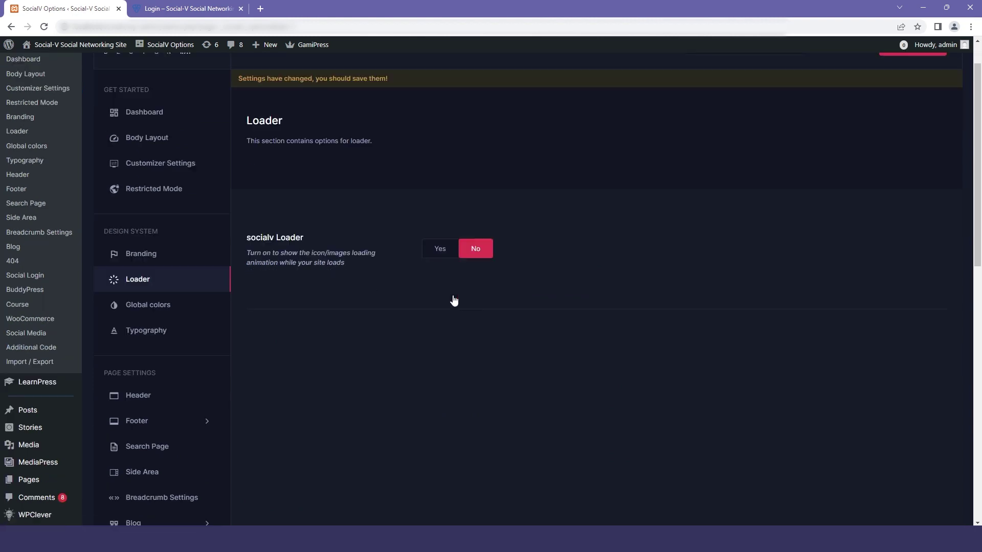
{"action": "left_click_drag", "start_coordinate": [248, 193], "coordinate": [363, 208]}
{"action": "left_click", "coordinate": [363, 209]}
{"action": "left_click", "coordinate": [439, 192]}
- Check the loader size unit, keeping px, then set the socialv Loader to No
{"action": "scroll", "coordinate": [438, 193], "scroll_direction": "down", "scroll_amount": 2}
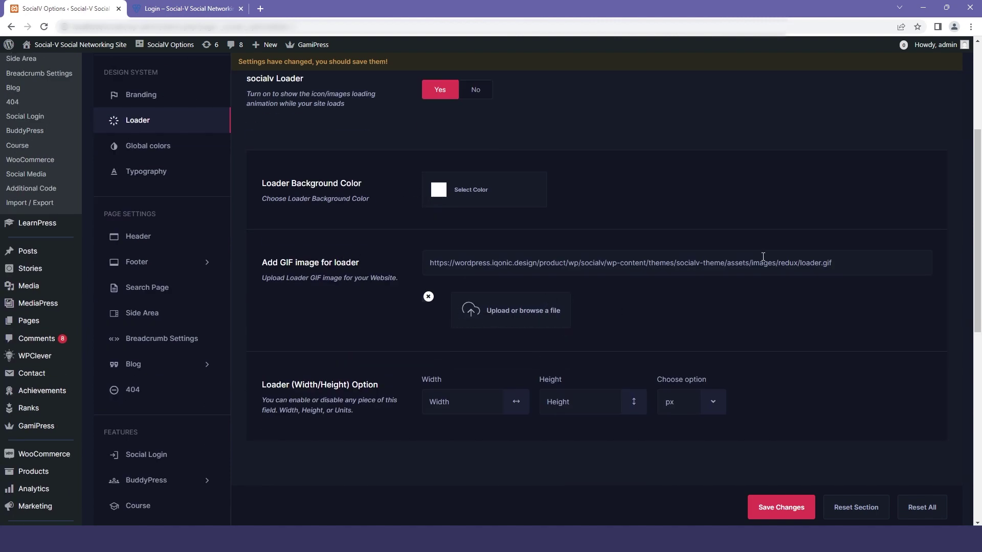
{"action": "scroll", "coordinate": [610, 290], "scroll_direction": "down", "scroll_amount": 2}
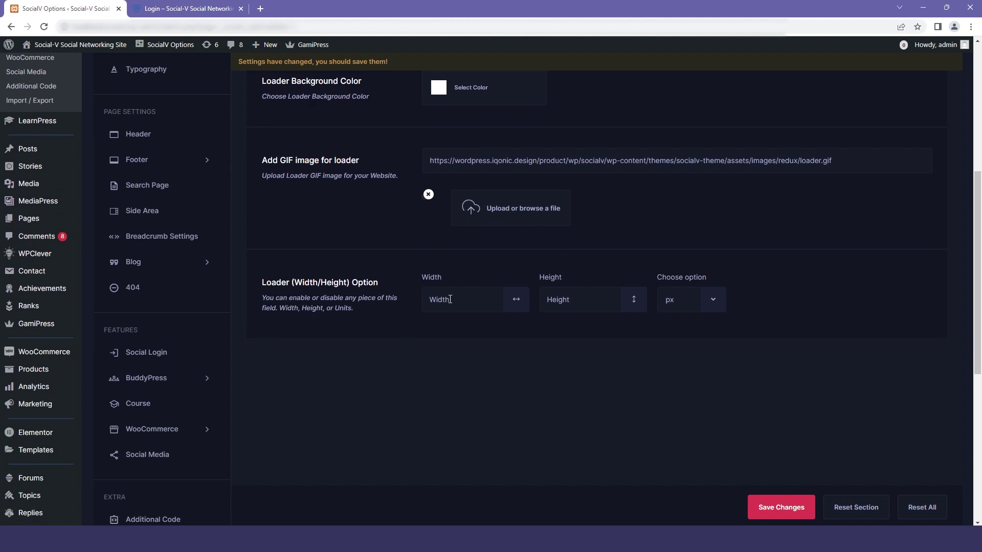
{"action": "left_click", "coordinate": [675, 300]}
{"action": "left_click", "coordinate": [760, 392]}
{"action": "scroll", "coordinate": [689, 423], "scroll_direction": "up", "scroll_amount": 6}
{"action": "left_click", "coordinate": [471, 296]}
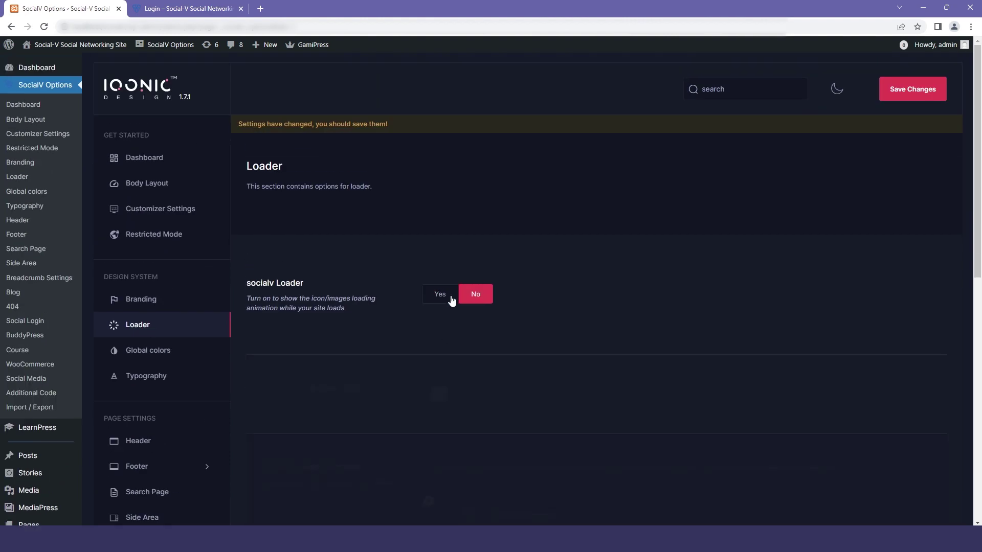
- Set 'Set custom colors' to Yes under Global colors and look over the colour pickers
{"action": "left_click", "coordinate": [160, 353]}
{"action": "scroll", "coordinate": [315, 273], "scroll_direction": "down", "scroll_amount": 2}
{"action": "left_click", "coordinate": [438, 180]}
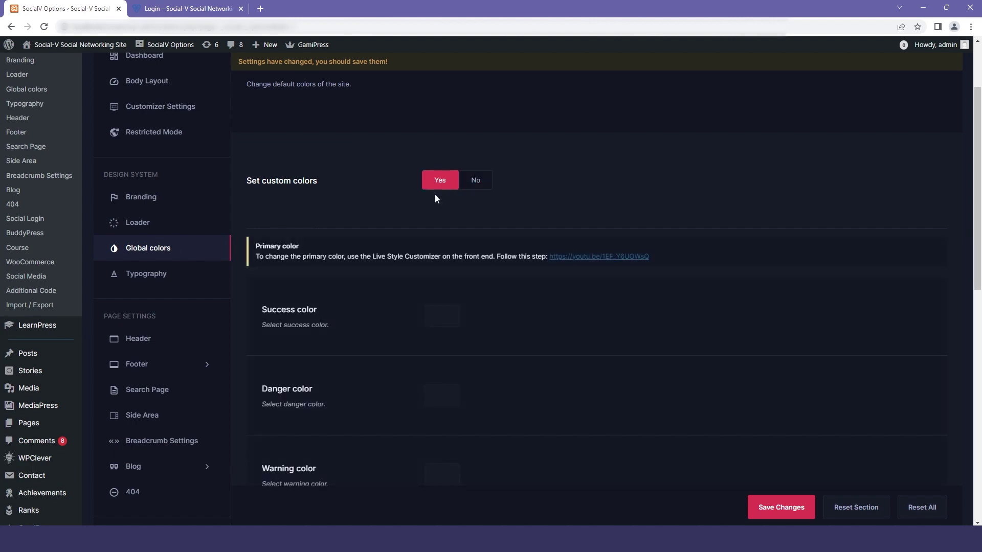
{"action": "scroll", "coordinate": [425, 201], "scroll_direction": "down", "scroll_amount": 2}
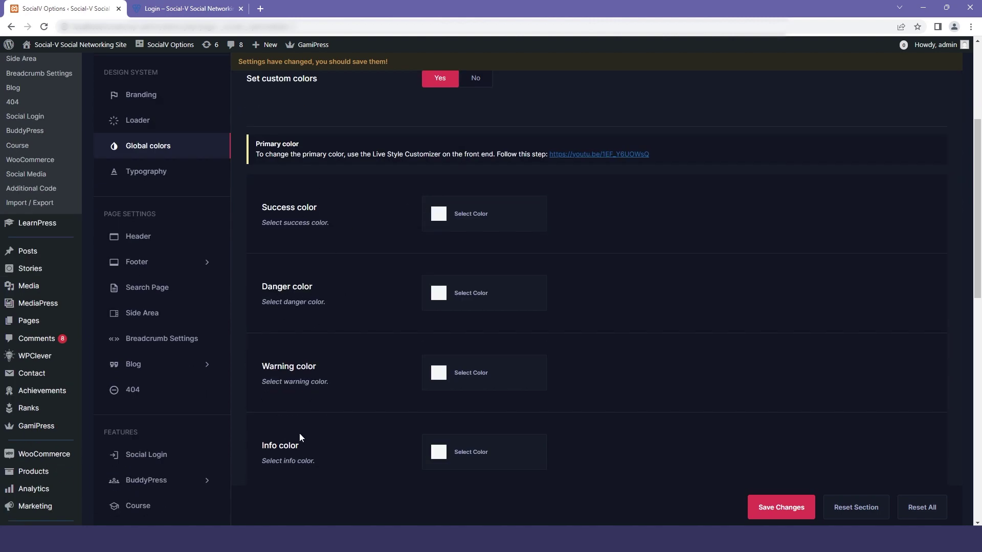
{"action": "scroll", "coordinate": [352, 323], "scroll_direction": "down", "scroll_amount": 11}
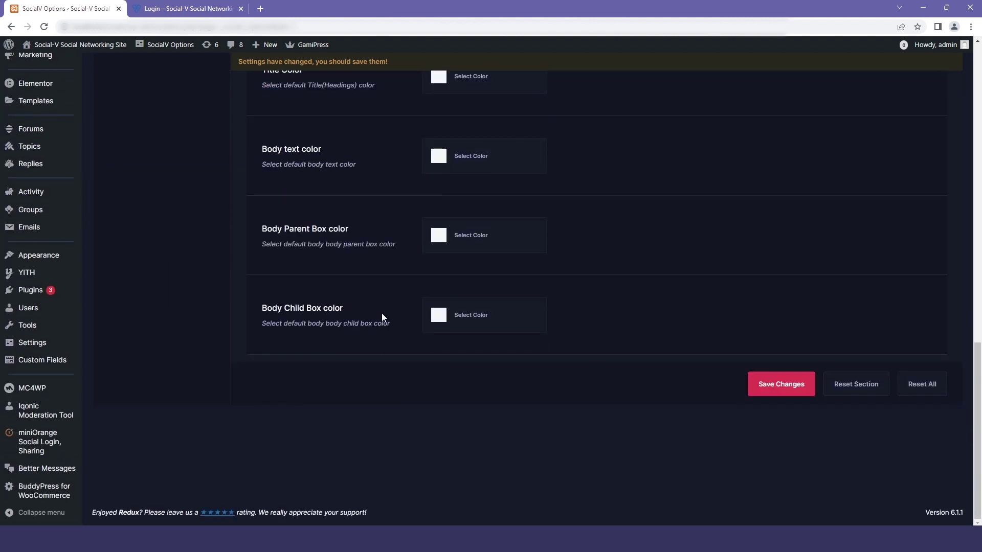
{"action": "scroll", "coordinate": [380, 313], "scroll_direction": "up", "scroll_amount": 15}
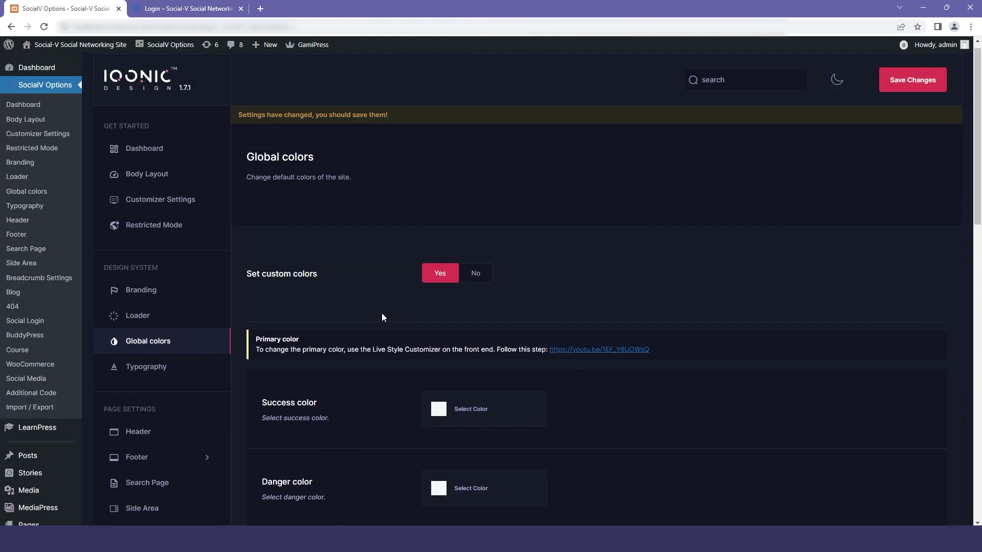
{"action": "left_click", "coordinate": [207, 368]}
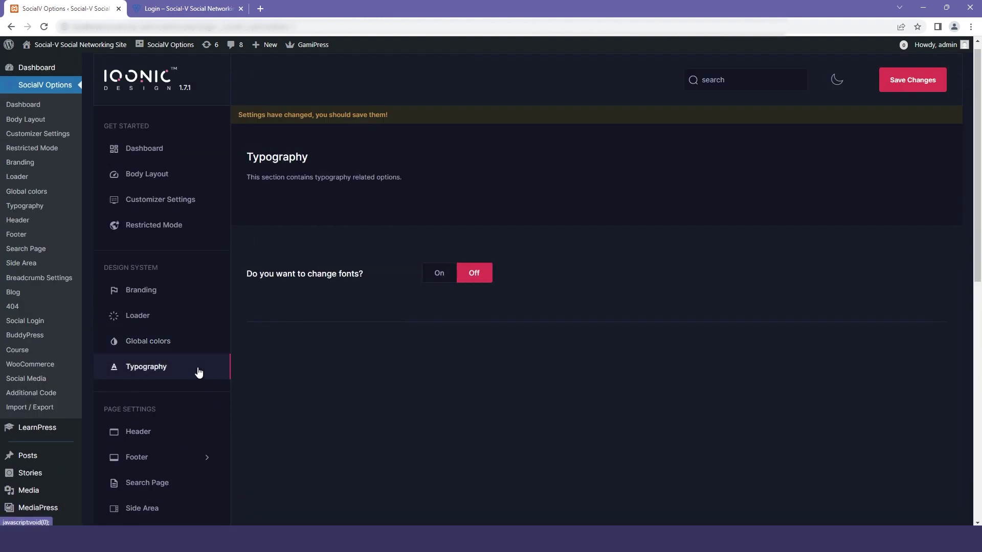
- Switch 'Do you want to change fonts?' to On and scroll the font options
{"action": "left_click", "coordinate": [439, 274]}
{"action": "scroll", "coordinate": [409, 307], "scroll_direction": "down", "scroll_amount": 4}
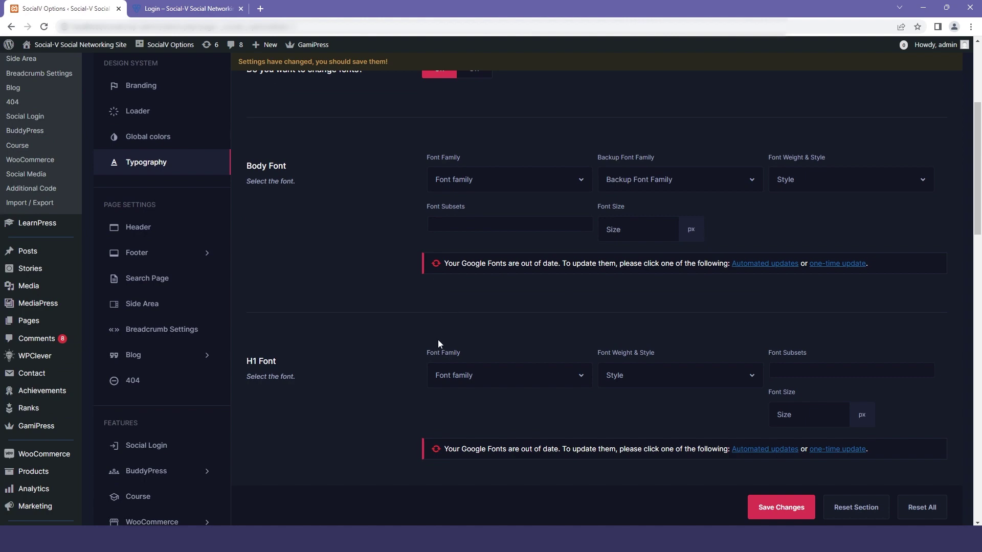
{"action": "scroll", "coordinate": [483, 351], "scroll_direction": "down", "scroll_amount": 5}
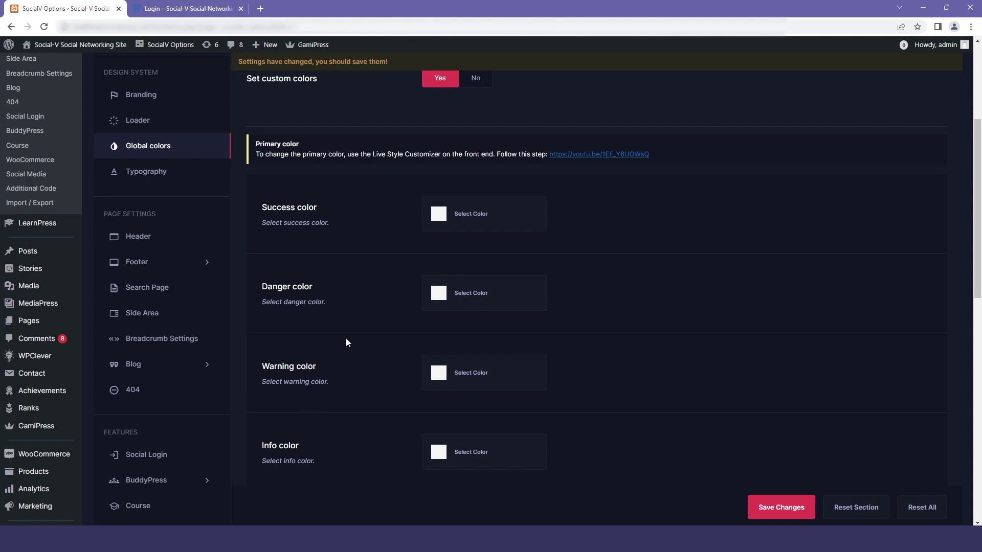
{"action": "scroll", "coordinate": [197, 373], "scroll_direction": "up", "scroll_amount": 4}
{"action": "left_click", "coordinate": [198, 373]}
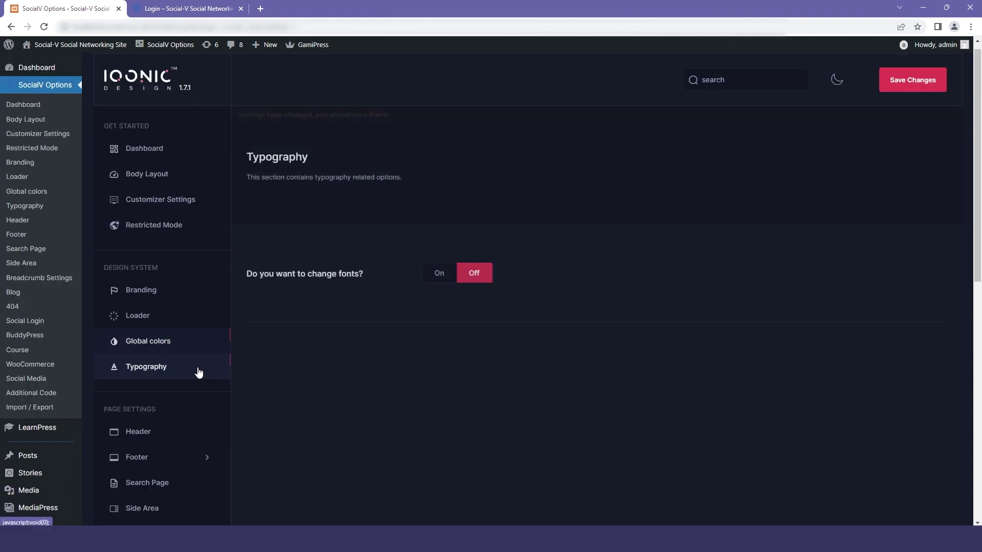
- Turn custom fonts On again and review the Body and H1–H6 font blocks
{"action": "left_click", "coordinate": [438, 274]}
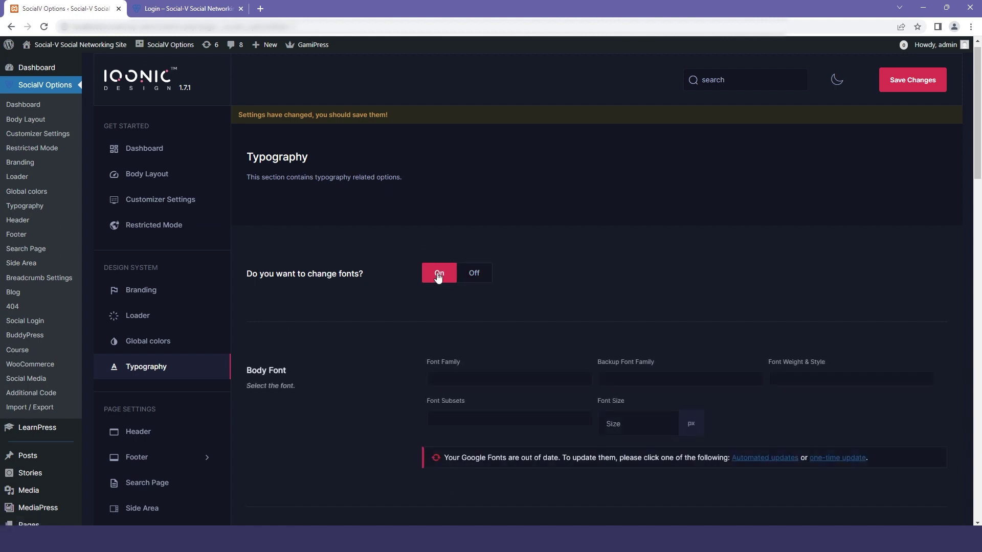
{"action": "scroll", "coordinate": [437, 276], "scroll_direction": "down", "scroll_amount": 4}
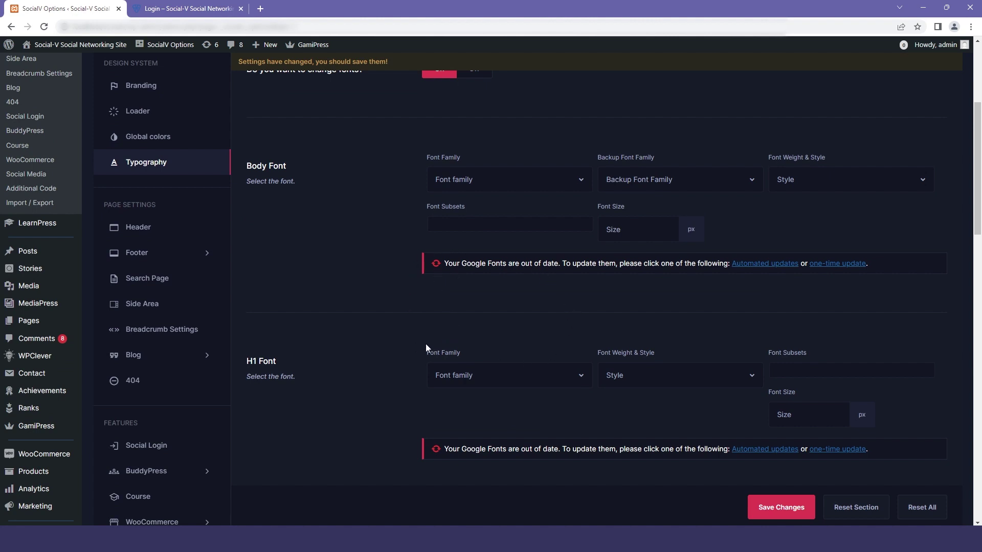
{"action": "scroll", "coordinate": [483, 355], "scroll_direction": "down", "scroll_amount": 4}
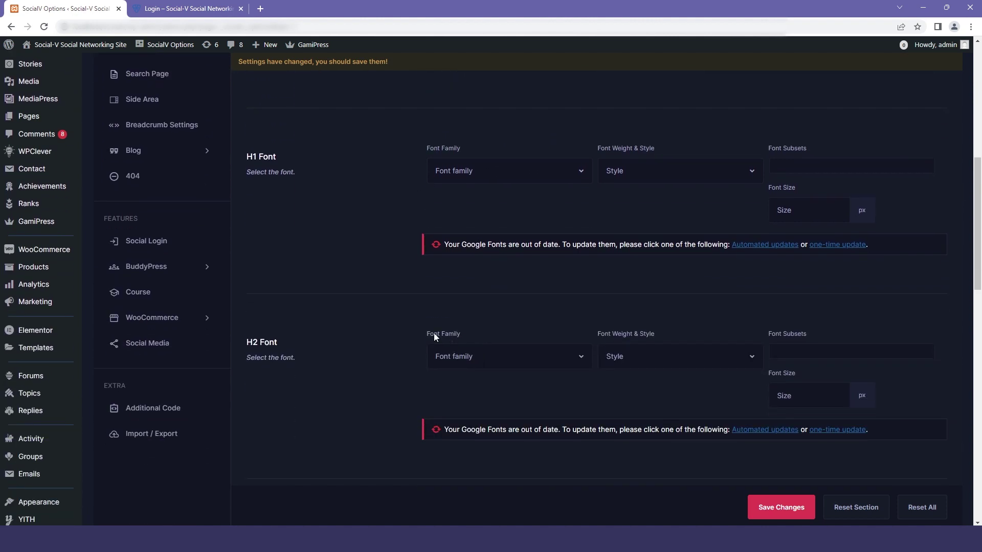
{"action": "scroll", "coordinate": [372, 310], "scroll_direction": "down", "scroll_amount": 5}
{"action": "scroll", "coordinate": [372, 318], "scroll_direction": "down", "scroll_amount": 9}
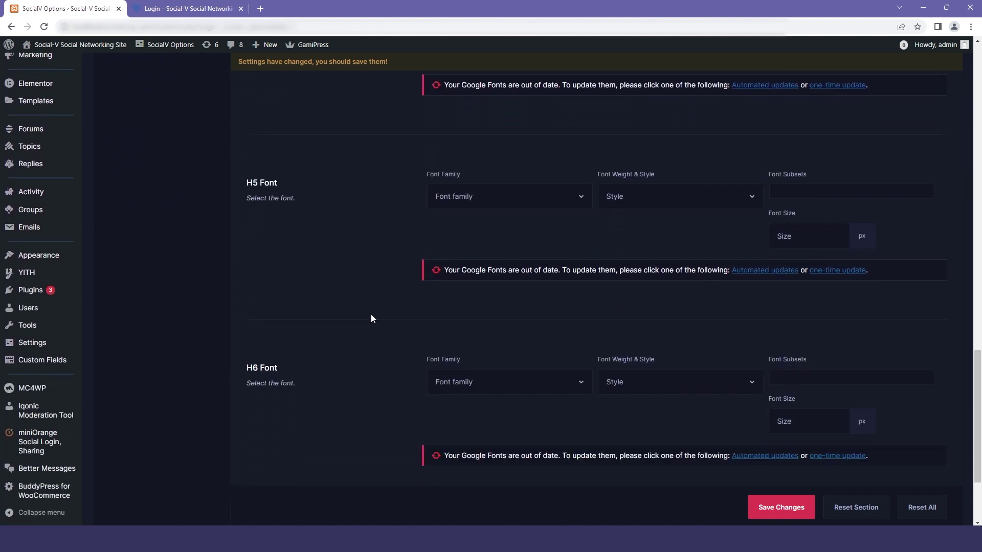
{"action": "scroll", "coordinate": [386, 322], "scroll_direction": "down", "scroll_amount": 2}
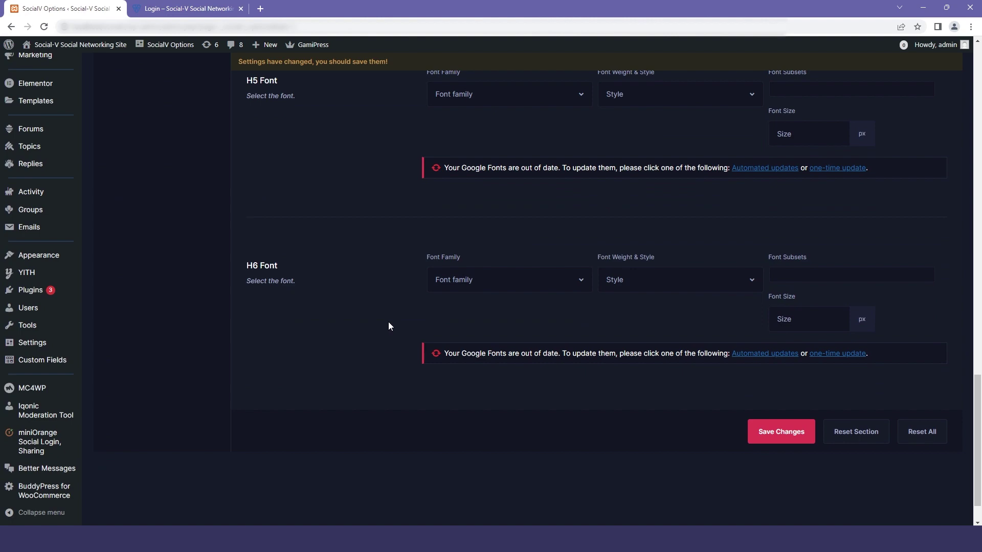
{"action": "scroll", "coordinate": [389, 323], "scroll_direction": "up", "scroll_amount": 9}
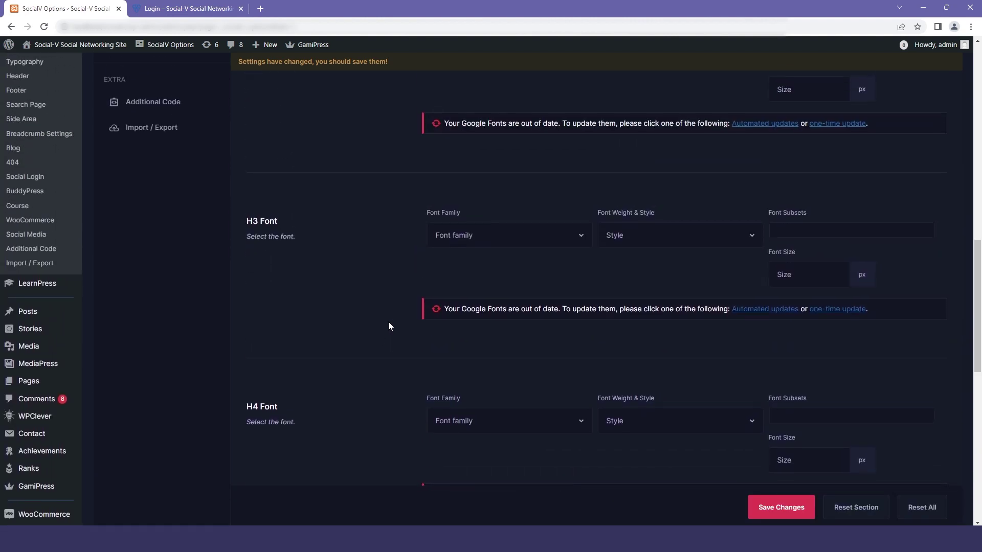
{"action": "scroll", "coordinate": [388, 323], "scroll_direction": "up", "scroll_amount": 8}
{"action": "scroll", "coordinate": [388, 322], "scroll_direction": "up", "scroll_amount": 6}
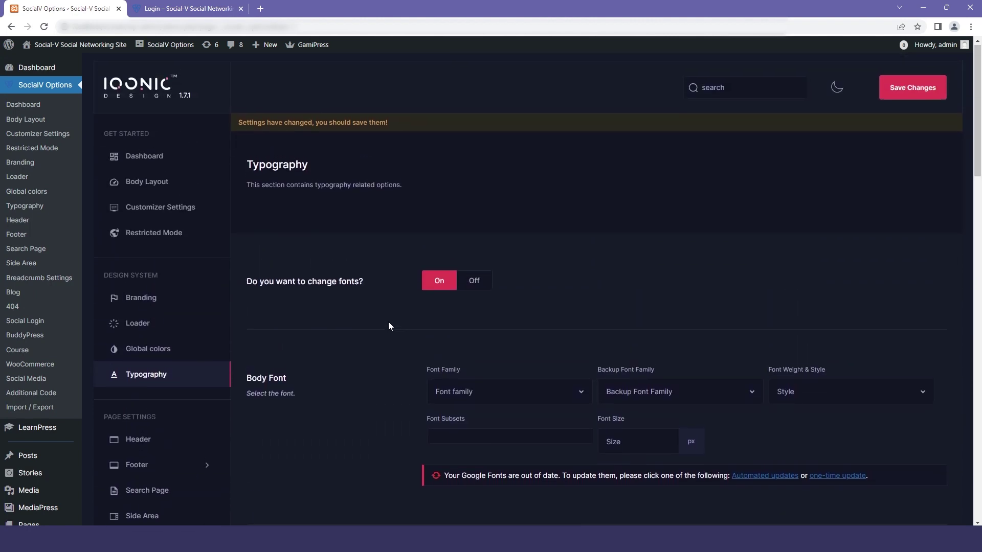
{"action": "scroll", "coordinate": [373, 338], "scroll_direction": "down", "scroll_amount": 2}
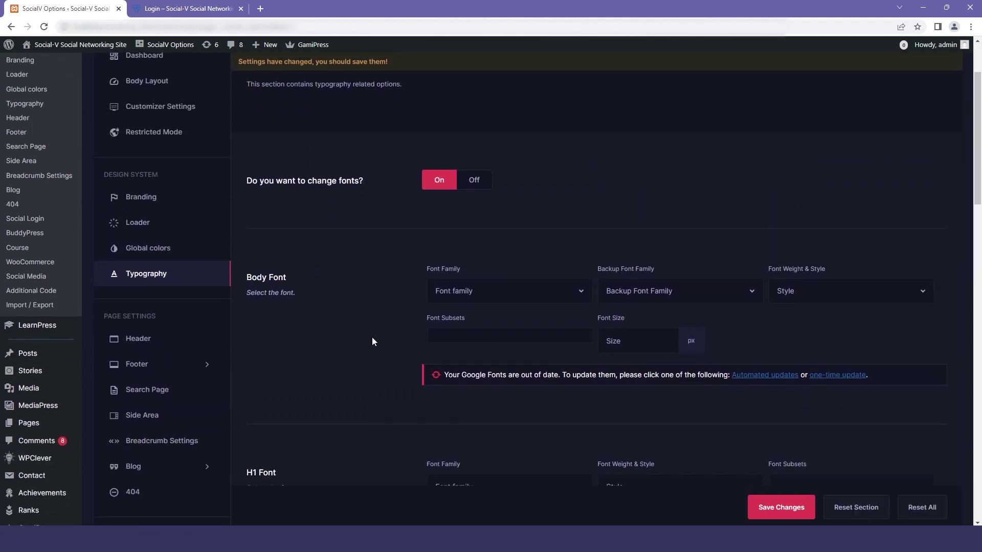
{"action": "left_click", "coordinate": [172, 336]}
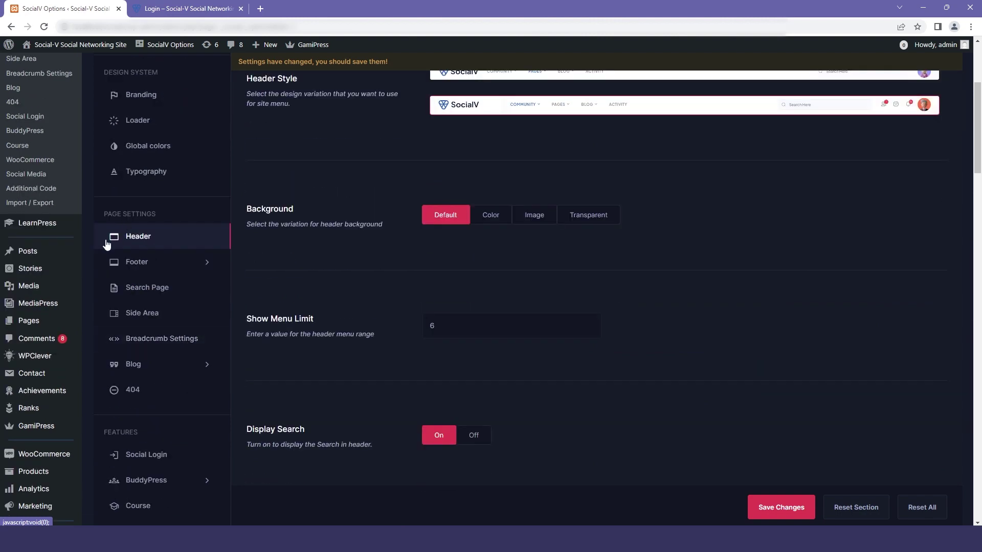
- Select the first Header Style, save the theme options, and bring up the login page tab
{"action": "scroll", "coordinate": [299, 221], "scroll_direction": "up", "scroll_amount": 2}
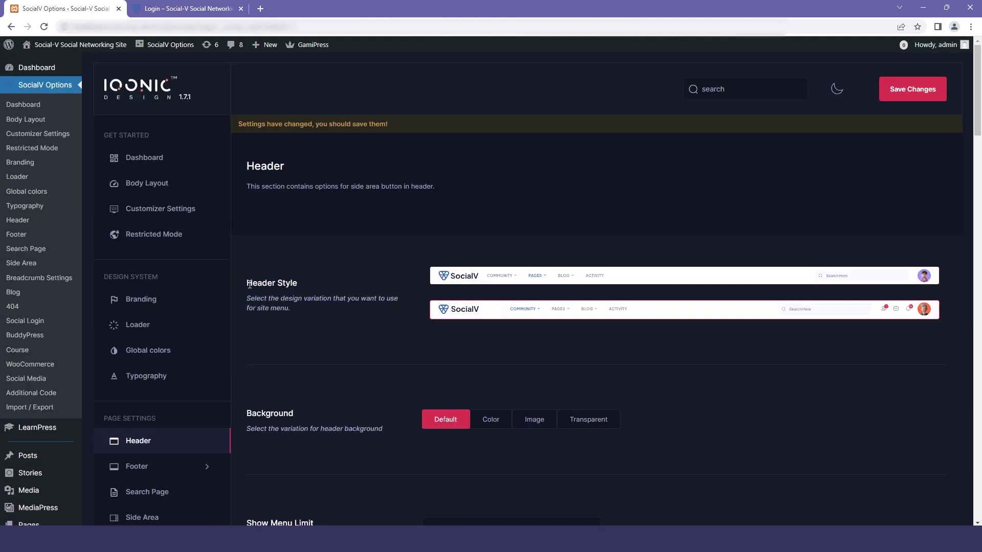
{"action": "scroll", "coordinate": [565, 310], "scroll_direction": "down", "scroll_amount": 2}
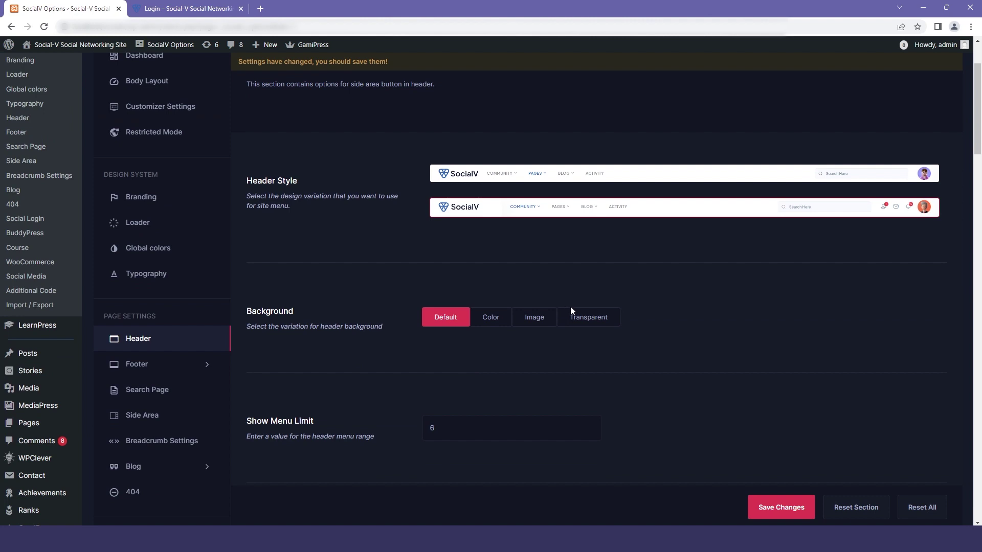
{"action": "left_click", "coordinate": [522, 182]}
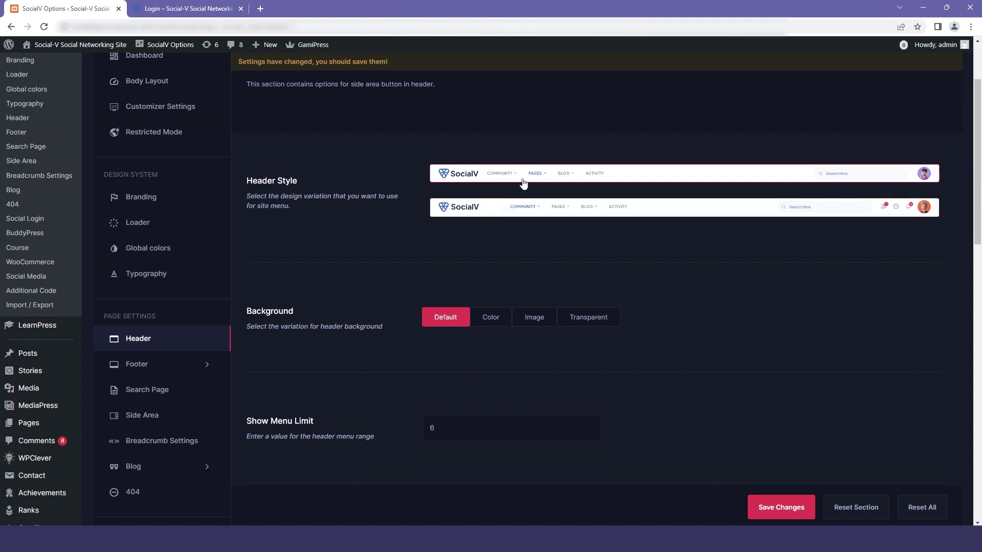
{"action": "left_click", "coordinate": [787, 507]}
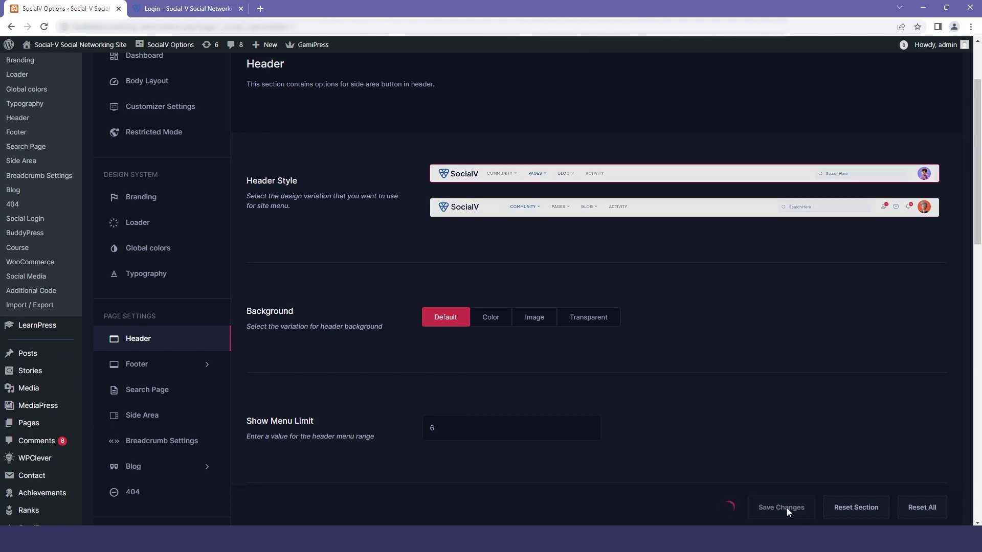
{"action": "left_click", "coordinate": [153, 8]}
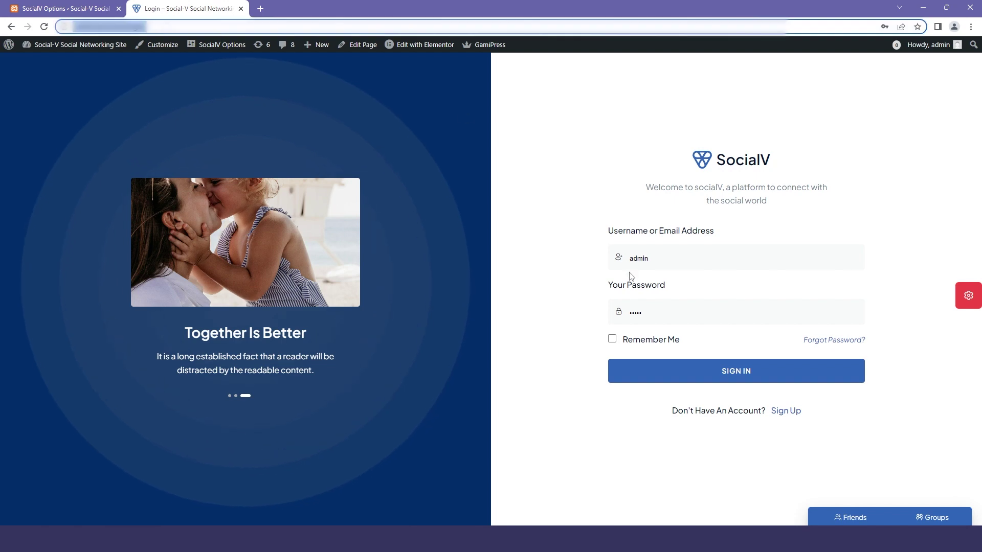
- Reload the login page, save the theme options again, and refresh the front-page tab
{"action": "left_click", "coordinate": [142, 30]}
{"action": "key", "text": "Return"}
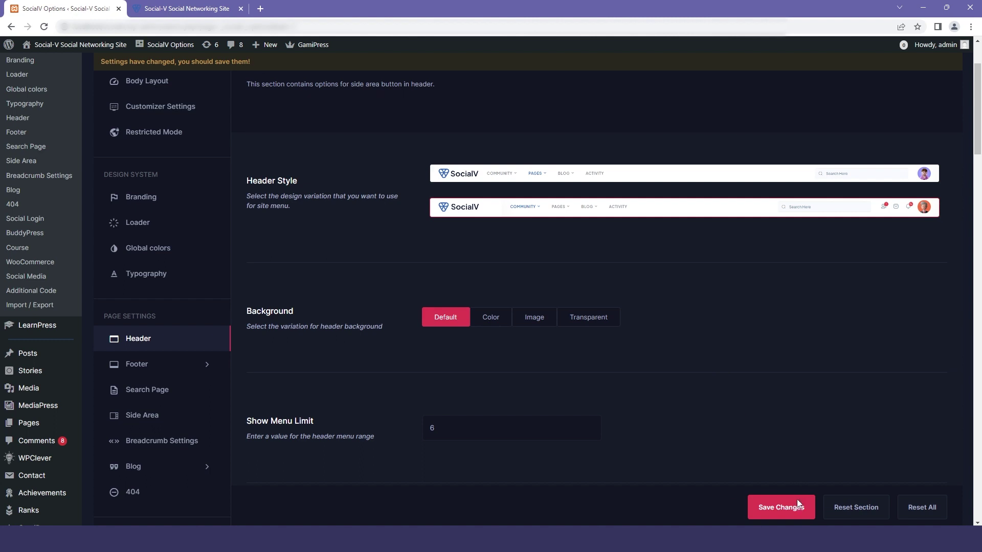
{"action": "left_click", "coordinate": [798, 501]}
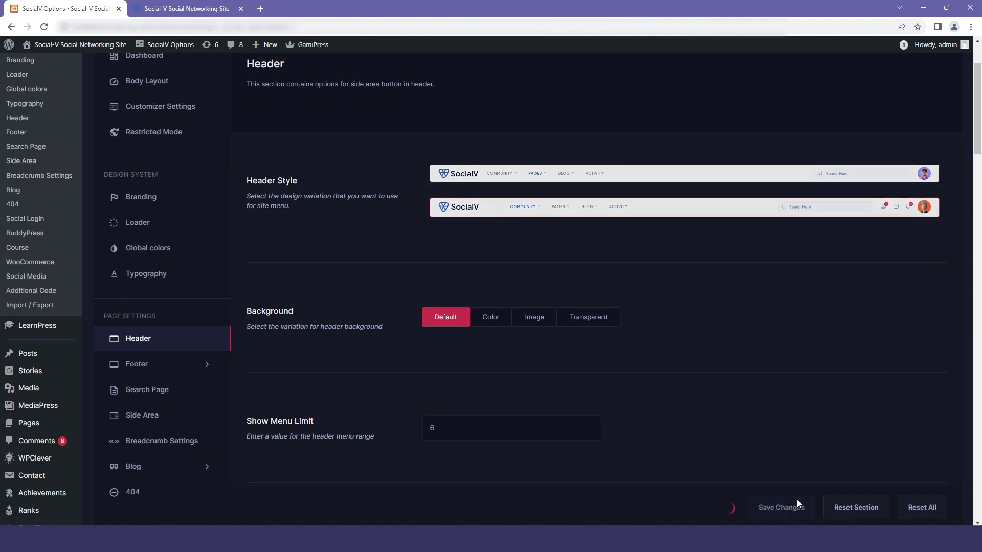
{"action": "key", "text": "ctrl+Tab"}
{"action": "key", "text": "ctrl+l"}
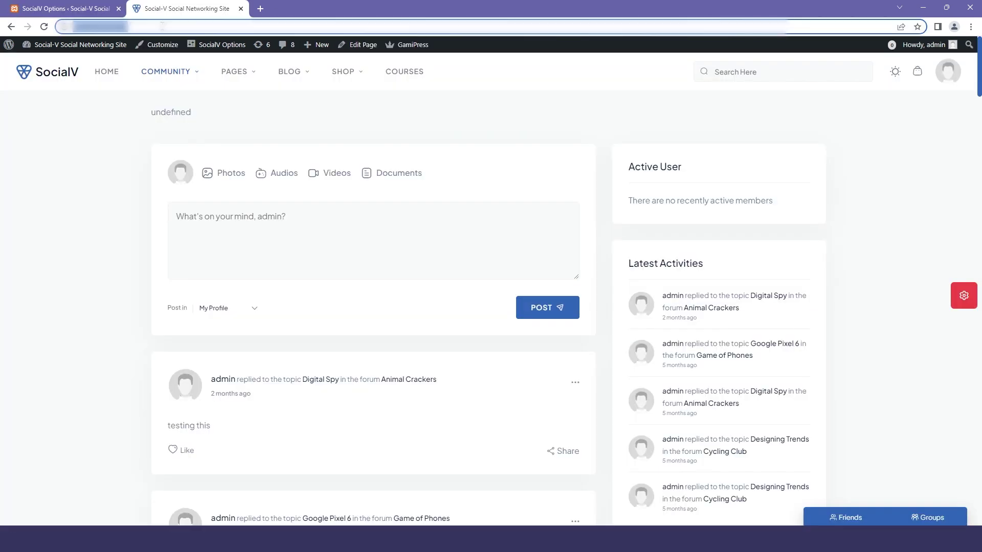
{"action": "key", "text": "Return"}
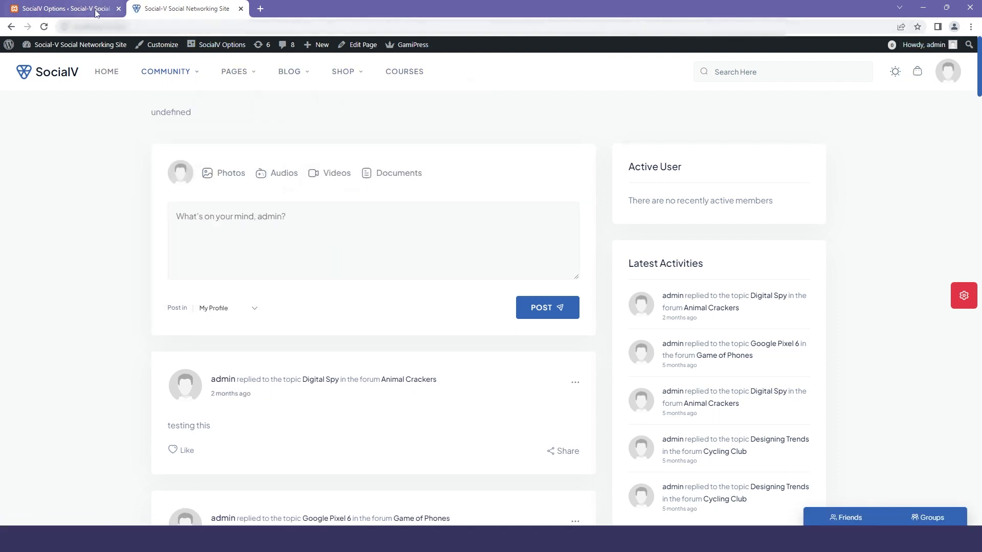
- Try Color and Image header backgrounds, picking the beach photo, then set Background to Transparent
{"action": "key", "text": "ctrl+Tab"}
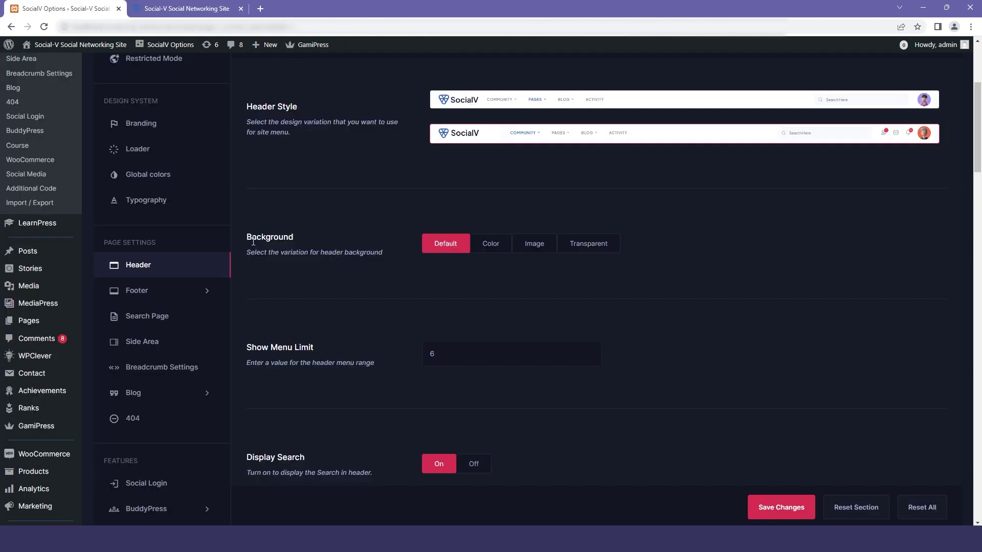
{"action": "left_click_drag", "start_coordinate": [252, 240], "coordinate": [292, 239]}
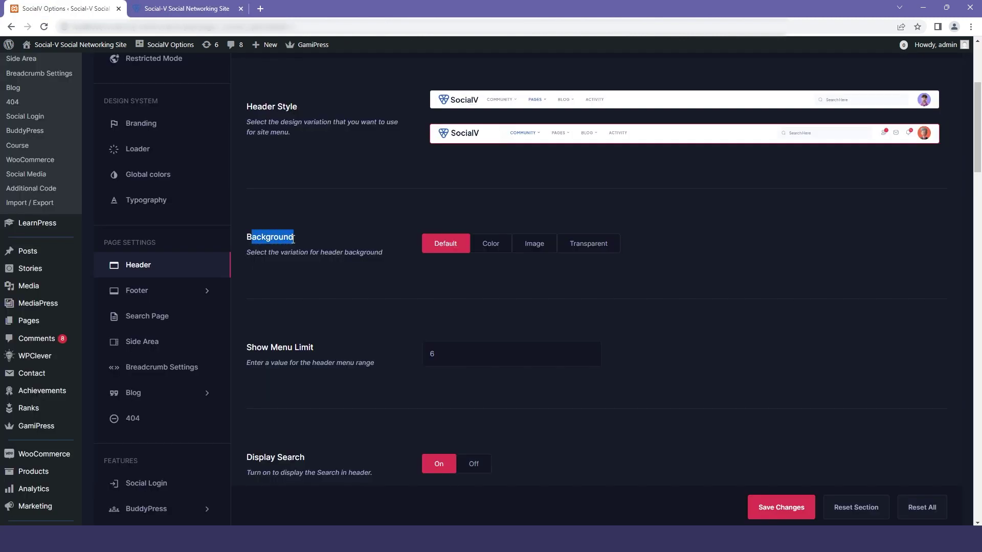
{"action": "left_click", "coordinate": [306, 235]}
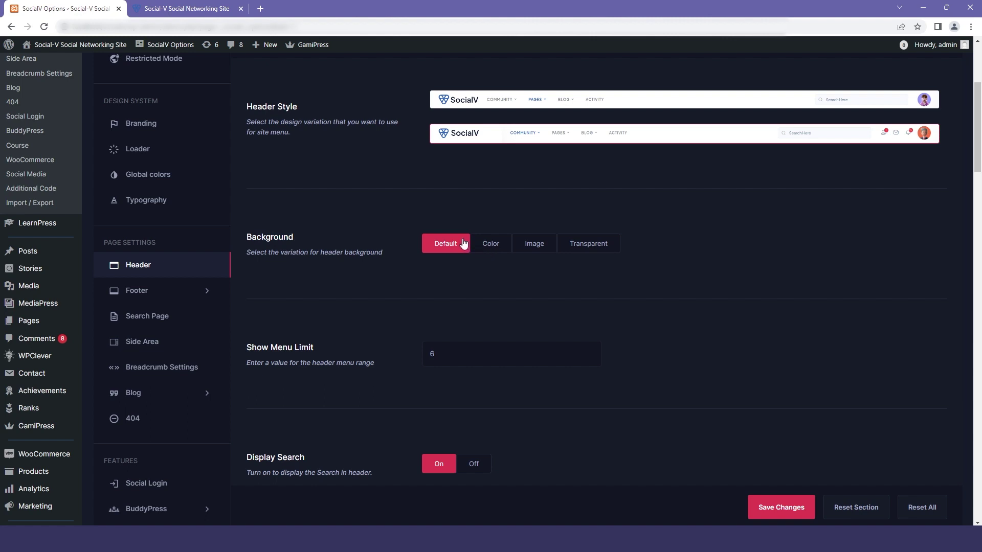
{"action": "left_click", "coordinate": [484, 246]}
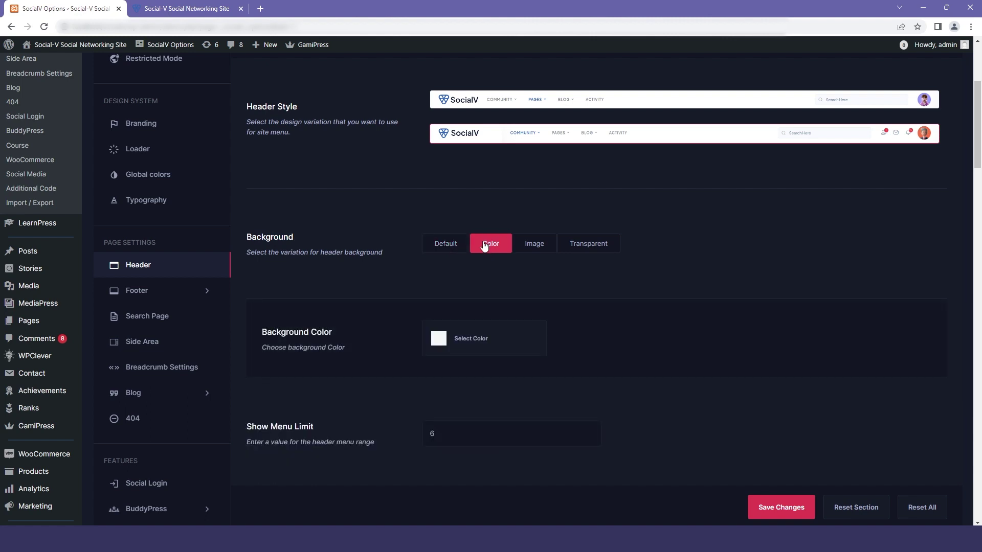
{"action": "left_click", "coordinate": [459, 342]}
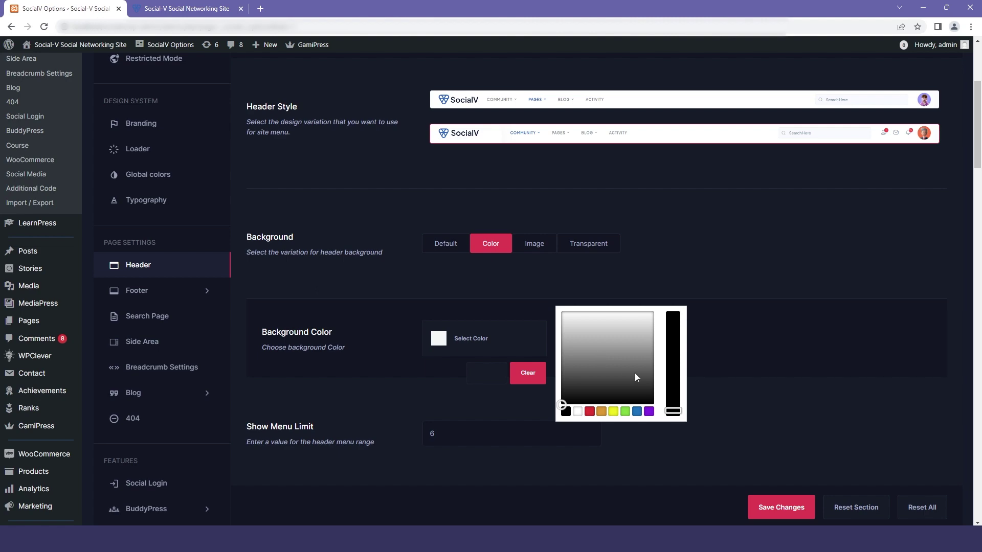
{"action": "left_click", "coordinate": [527, 251]}
{"action": "left_click", "coordinate": [513, 240]}
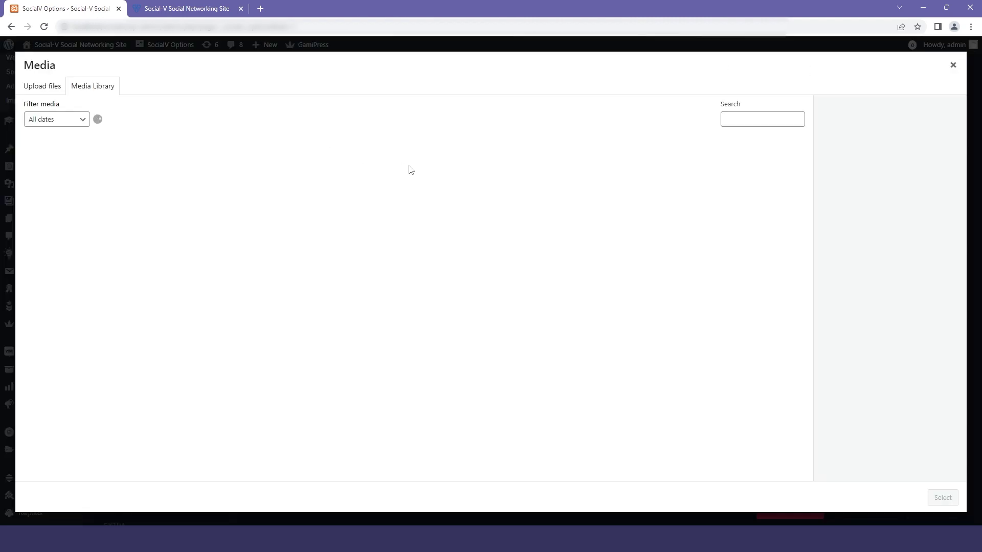
{"action": "scroll", "coordinate": [412, 245], "scroll_direction": "down", "scroll_amount": 6}
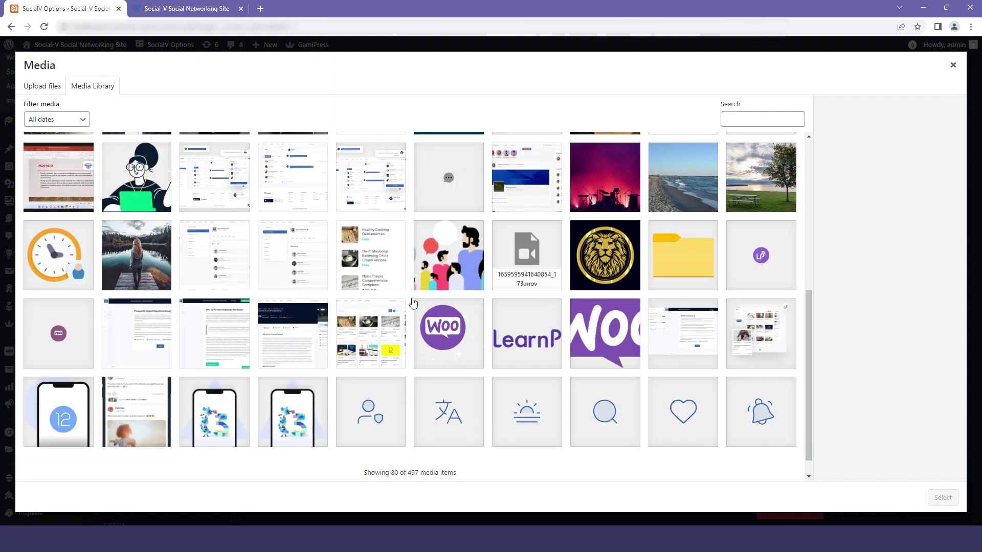
{"action": "left_click", "coordinate": [688, 205]}
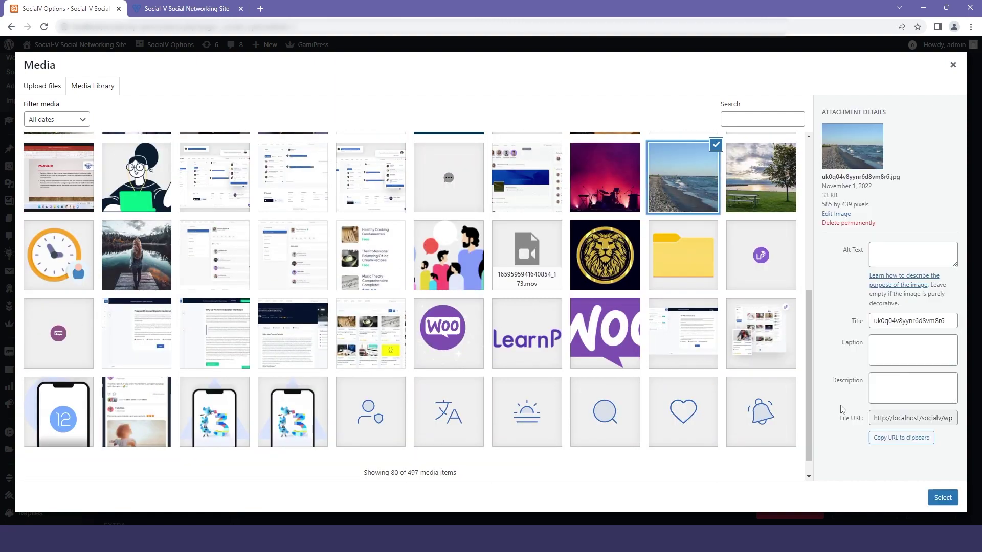
{"action": "left_click", "coordinate": [954, 66]}
{"action": "left_click", "coordinate": [585, 147]}
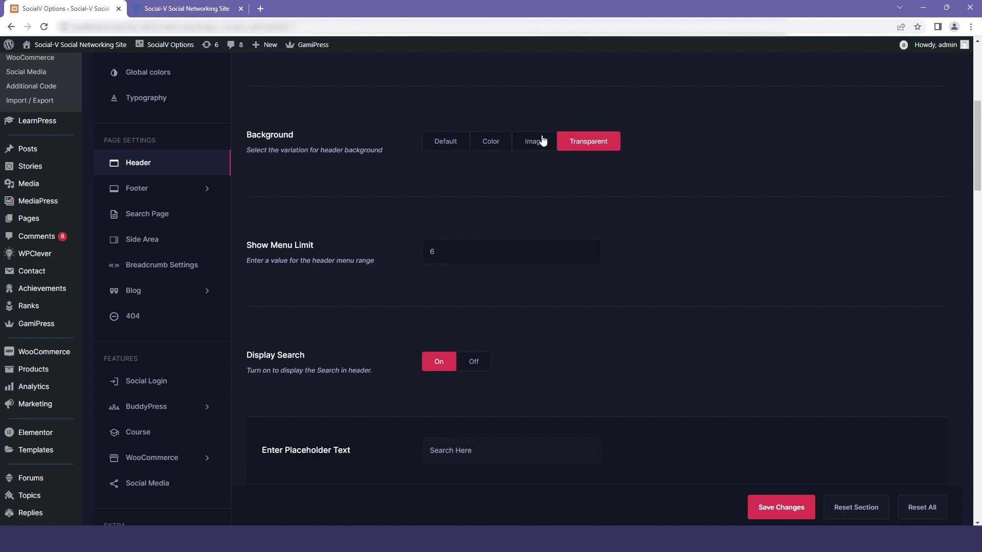
- Clear the Show Menu Limit value and change the search Show List Limit from 5 to 6
{"action": "scroll", "coordinate": [426, 201], "scroll_direction": "down", "scroll_amount": 2}
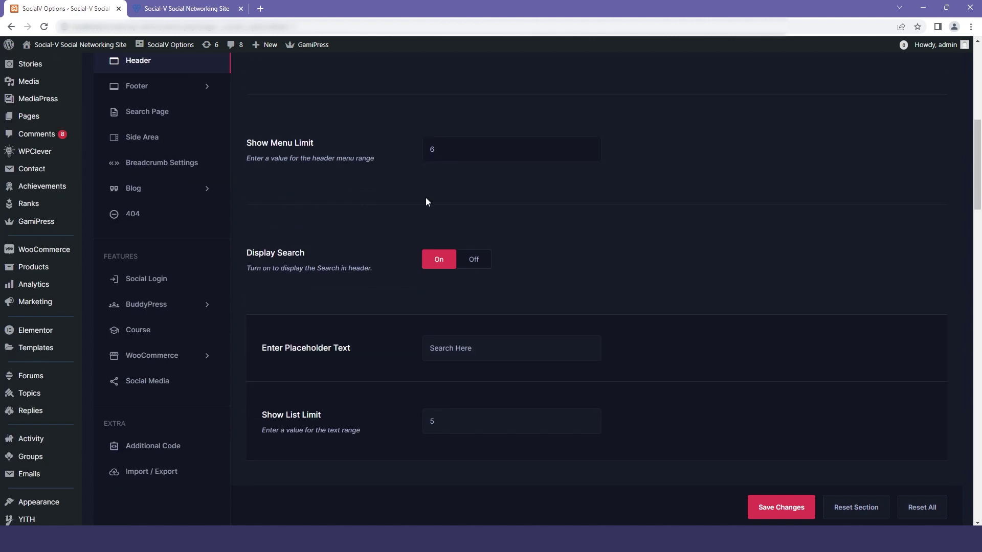
{"action": "left_click", "coordinate": [450, 150]}
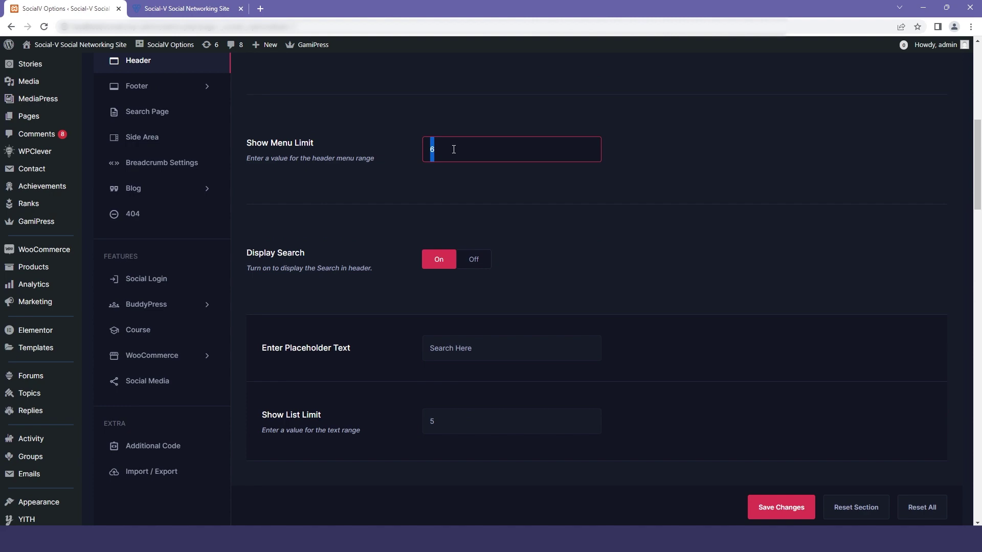
{"action": "key", "text": "BackSpace"}
{"action": "scroll", "coordinate": [441, 154], "scroll_direction": "down", "scroll_amount": 8}
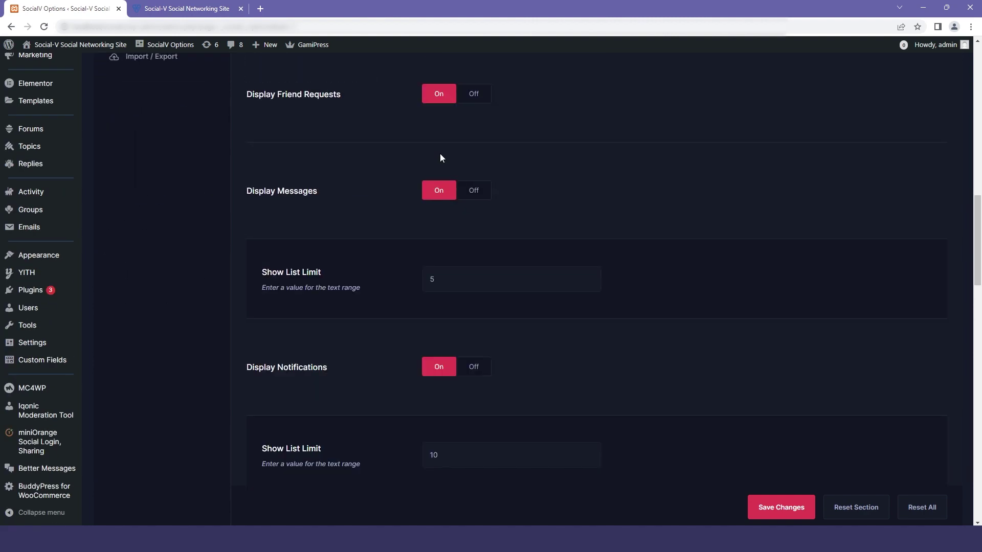
{"action": "scroll", "coordinate": [453, 210], "scroll_direction": "up", "scroll_amount": 6}
{"action": "left_click_drag", "start_coordinate": [443, 310], "coordinate": [429, 313]}
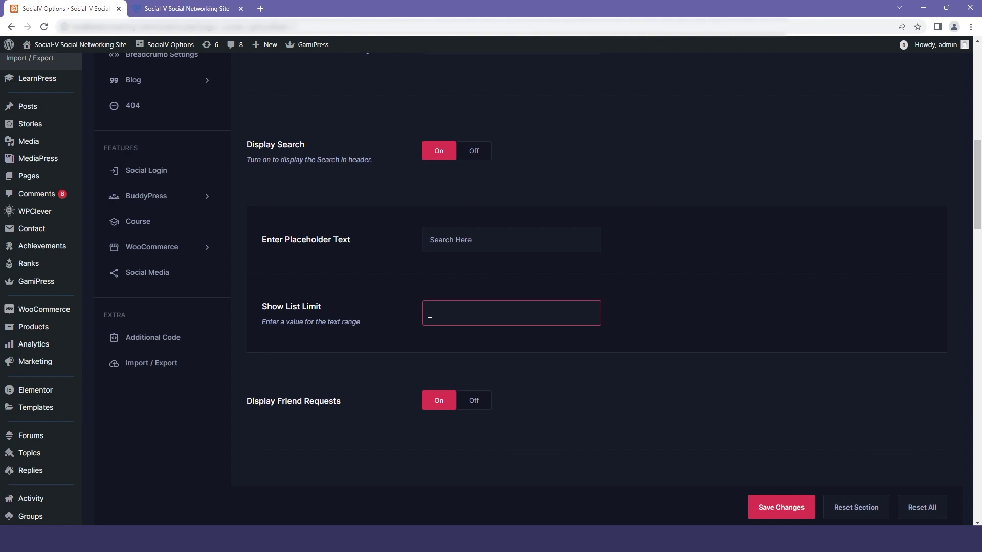
{"action": "type", "text": "6"}
- Review the list limit, Display Friend Requests and Display Messages header options
{"action": "scroll", "coordinate": [376, 292], "scroll_direction": "down", "scroll_amount": 4}
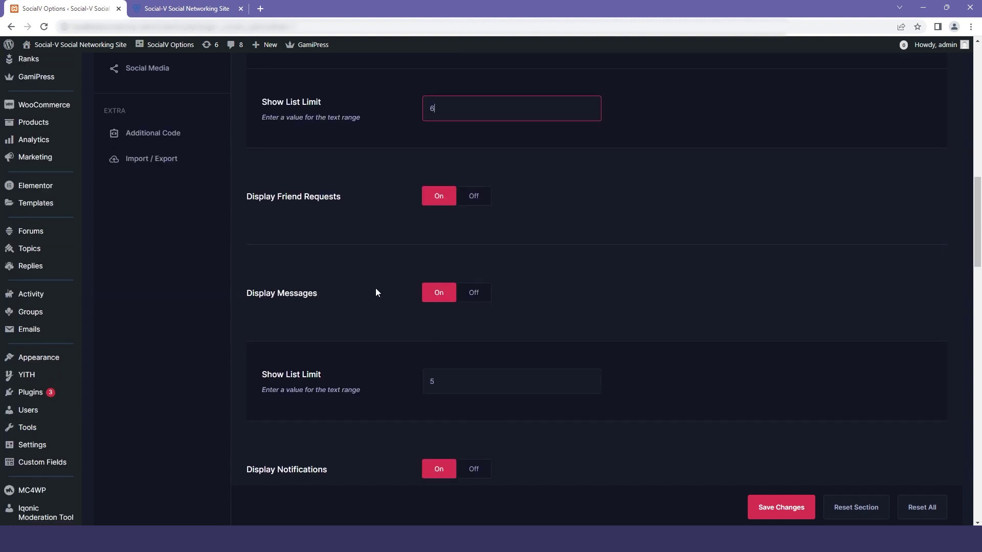
{"action": "left_click_drag", "start_coordinate": [253, 200], "coordinate": [366, 195]}
{"action": "left_click_drag", "start_coordinate": [251, 204], "coordinate": [341, 195]}
{"action": "left_click", "coordinate": [339, 216]}
{"action": "scroll", "coordinate": [347, 180], "scroll_direction": "down", "scroll_amount": 2}
{"action": "scroll", "coordinate": [343, 186], "scroll_direction": "up", "scroll_amount": 2}
{"action": "left_click_drag", "start_coordinate": [342, 198], "coordinate": [255, 202]}
{"action": "left_click_drag", "start_coordinate": [325, 296], "coordinate": [329, 268]}
{"action": "left_click", "coordinate": [327, 300]}
- Review the messages, notifications, register page and cart icon settings, then view the Social-V site tab
{"action": "scroll", "coordinate": [440, 282], "scroll_direction": "down", "scroll_amount": 2}
{"action": "left_click", "coordinate": [329, 269]}
{"action": "scroll", "coordinate": [443, 318], "scroll_direction": "down", "scroll_amount": 2}
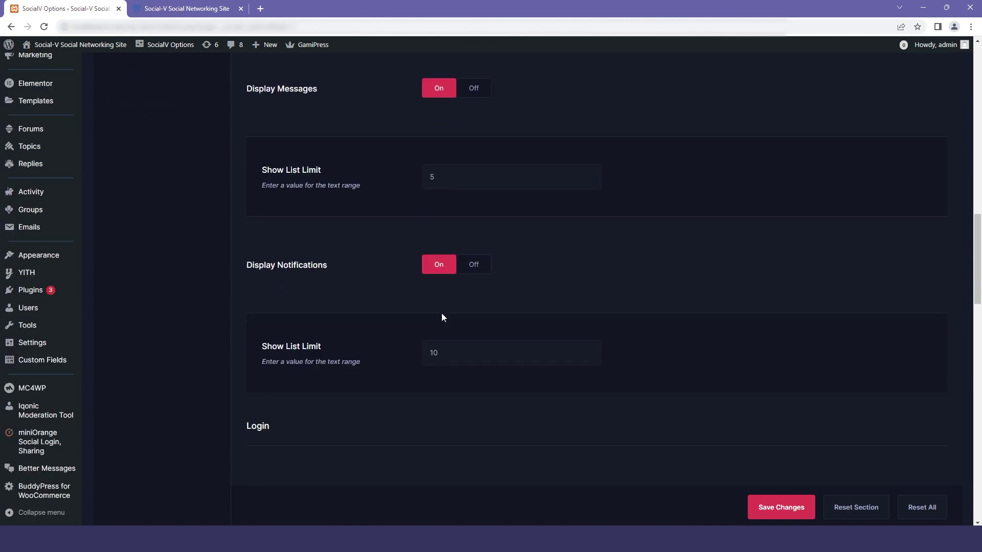
{"action": "left_click_drag", "start_coordinate": [245, 268], "coordinate": [357, 263]}
{"action": "left_click", "coordinate": [336, 283]}
{"action": "scroll", "coordinate": [357, 262], "scroll_direction": "down", "scroll_amount": 15}
{"action": "left_click_drag", "start_coordinate": [355, 307], "coordinate": [282, 317]}
{"action": "left_click", "coordinate": [365, 292]}
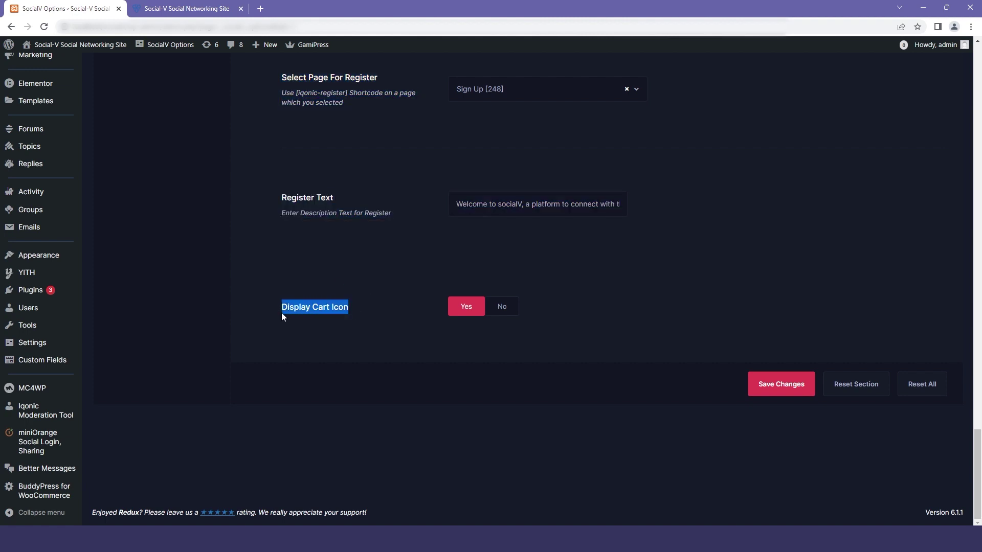
{"action": "left_click", "coordinate": [323, 308]}
{"action": "left_click", "coordinate": [187, 9]}
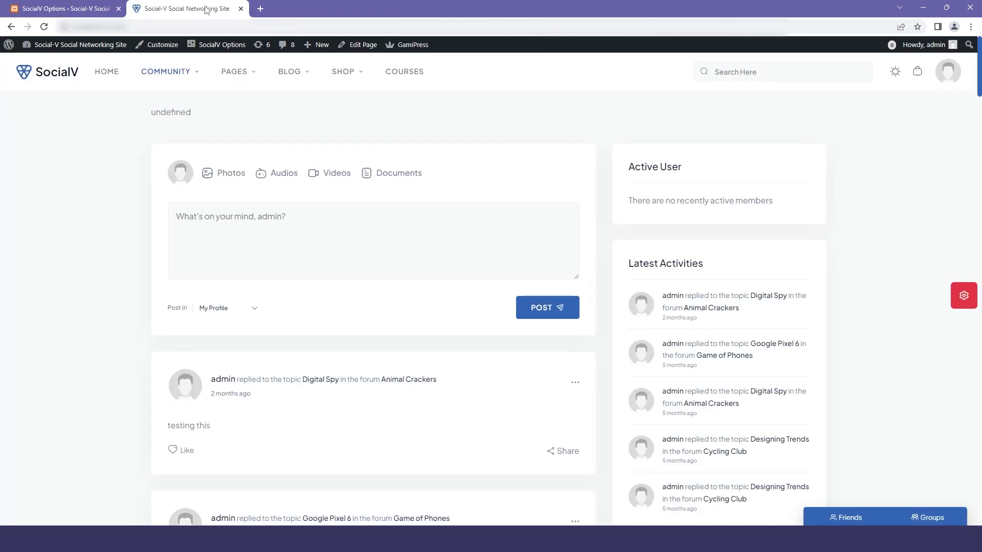
- Save the header changes on the SocialV Options tab
{"action": "left_click", "coordinate": [66, 9]}
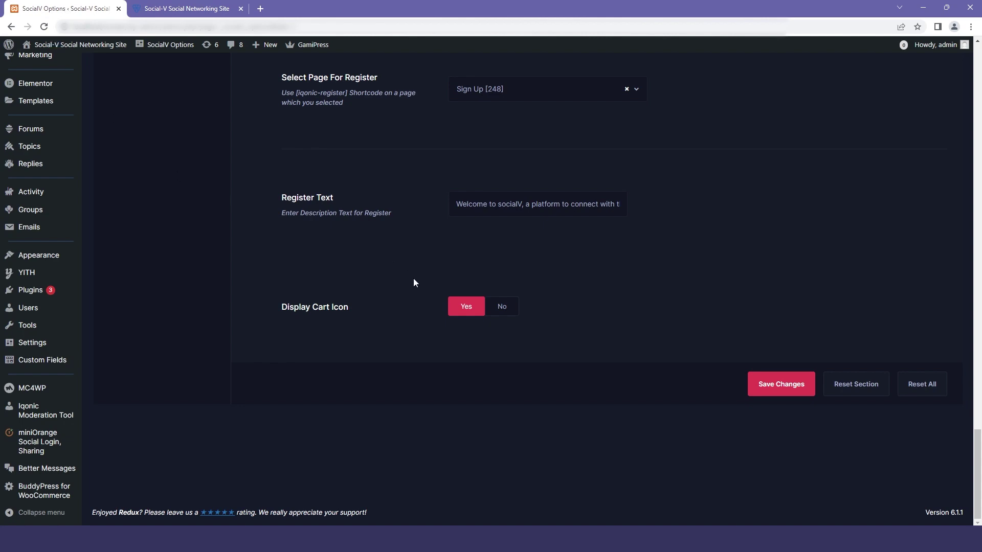
{"action": "scroll", "coordinate": [453, 302], "scroll_direction": "up", "scroll_amount": 15}
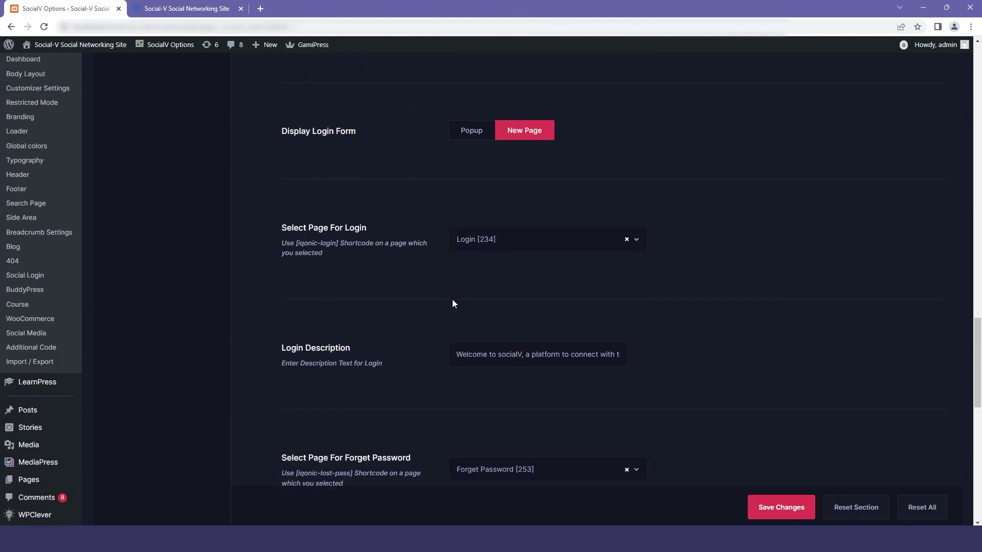
{"action": "scroll", "coordinate": [452, 299], "scroll_direction": "up", "scroll_amount": 15}
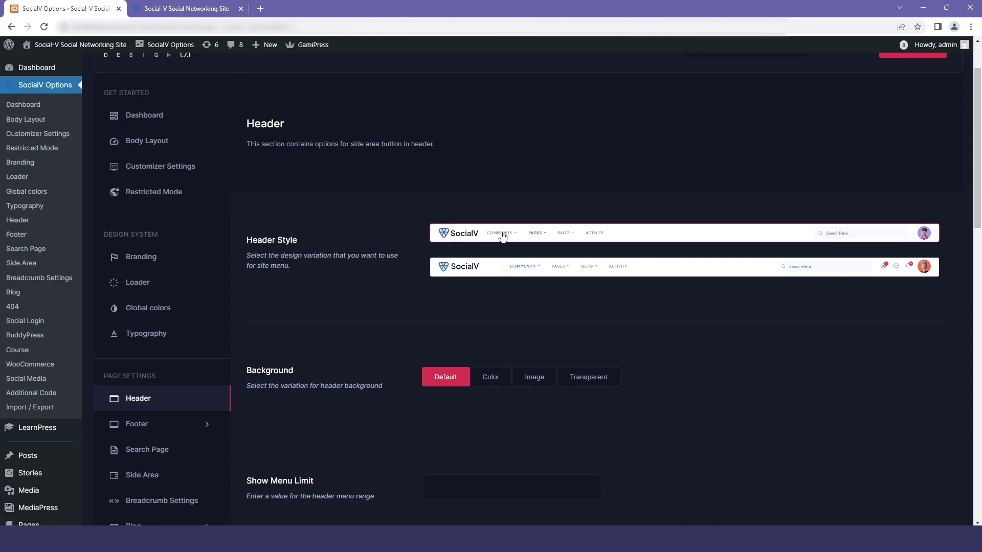
{"action": "scroll", "coordinate": [566, 287], "scroll_direction": "down", "scroll_amount": 20}
{"action": "left_click", "coordinate": [760, 381]}
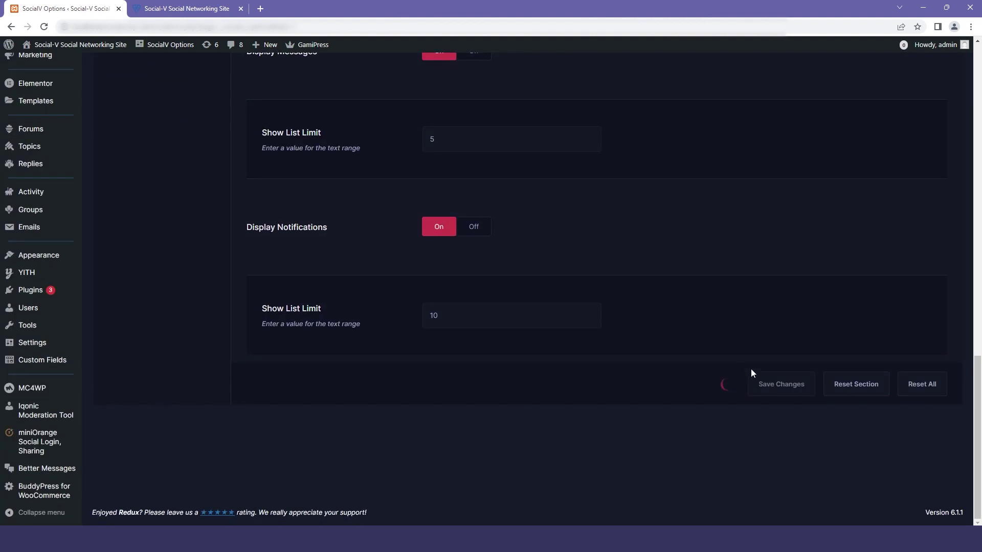
- Reload the live site with F5 to check the header, then save the theme options again
{"action": "left_click", "coordinate": [175, 9]}
{"action": "key", "text": "F5"}
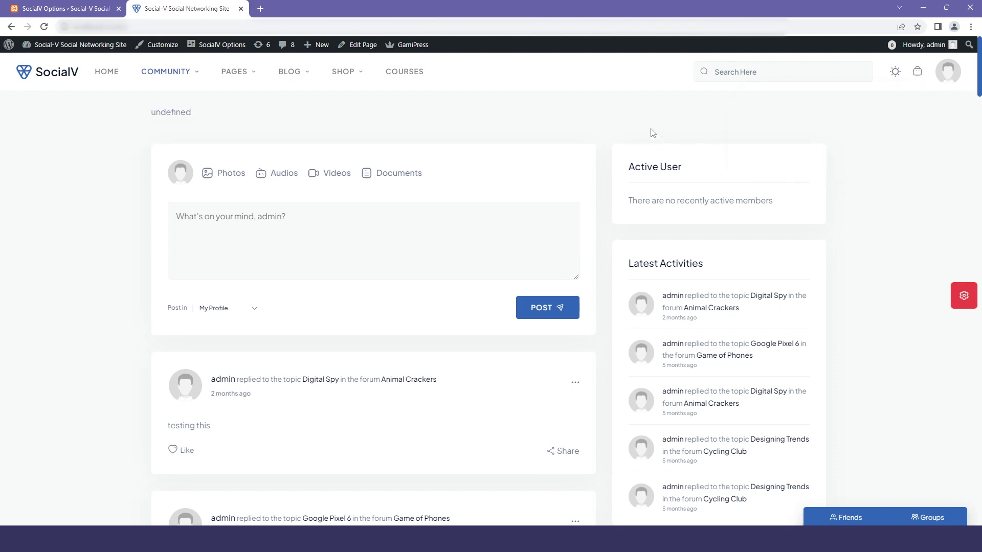
{"action": "left_click", "coordinate": [66, 9]}
{"action": "scroll", "coordinate": [443, 305], "scroll_direction": "down", "scroll_amount": 10}
{"action": "scroll", "coordinate": [443, 304], "scroll_direction": "down", "scroll_amount": 3}
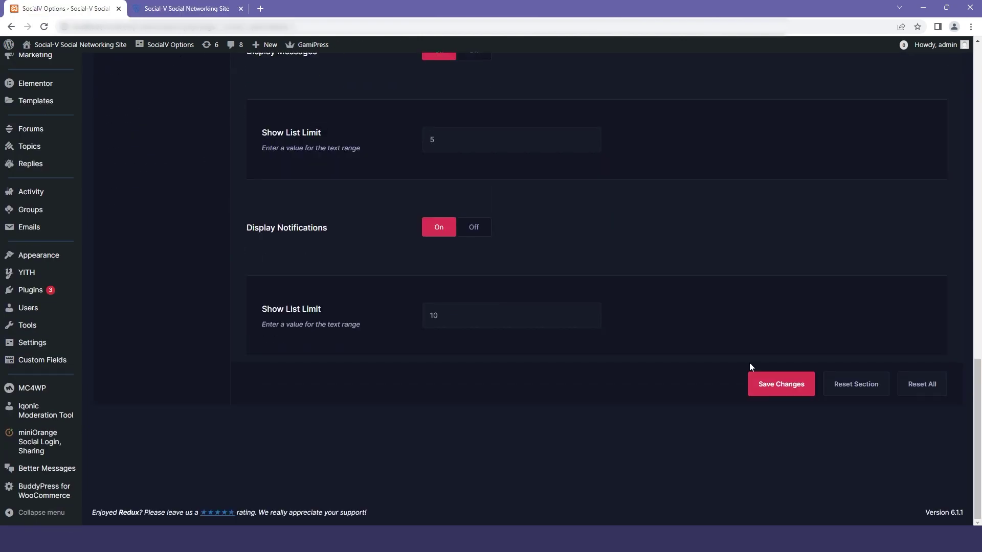
{"action": "left_click", "coordinate": [778, 385]}
{"action": "scroll", "coordinate": [429, 349], "scroll_direction": "down", "scroll_amount": 2}
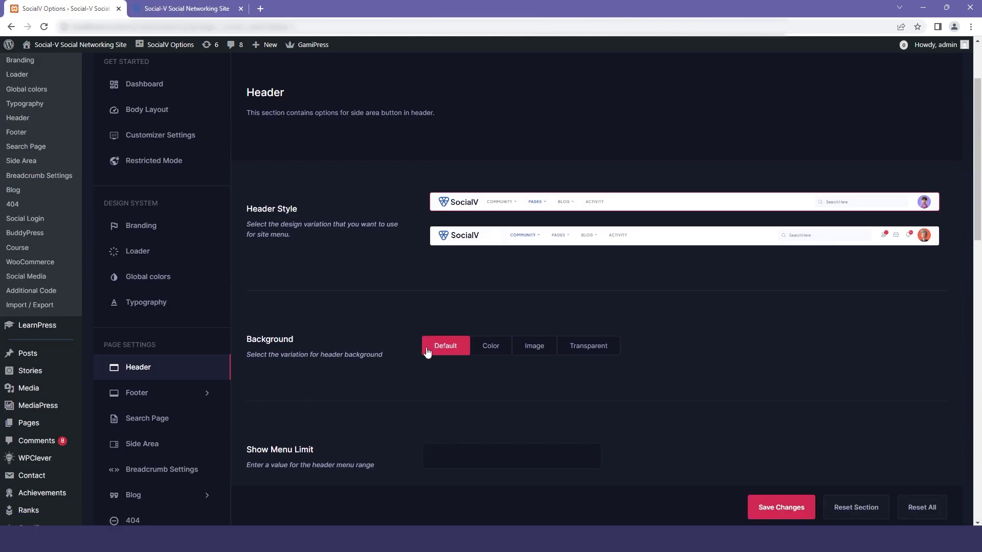
- Try Color and Image footer backgrounds, then return the footer background to Default
{"action": "left_click", "coordinate": [168, 391]}
{"action": "left_click_drag", "start_coordinate": [249, 213], "coordinate": [338, 203]}
{"action": "left_click", "coordinate": [337, 203]}
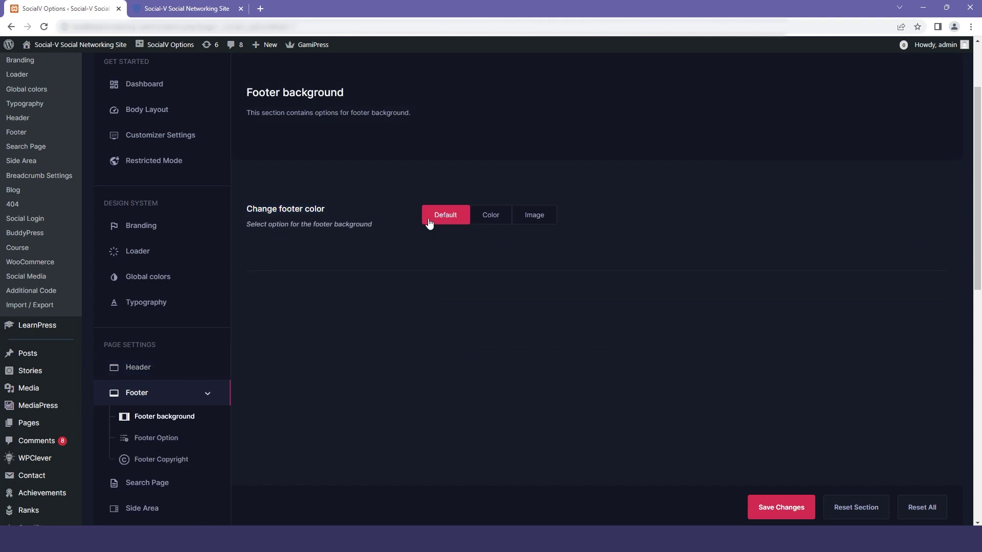
{"action": "left_click_drag", "start_coordinate": [483, 217], "coordinate": [491, 221]}
{"action": "left_click", "coordinate": [491, 221]}
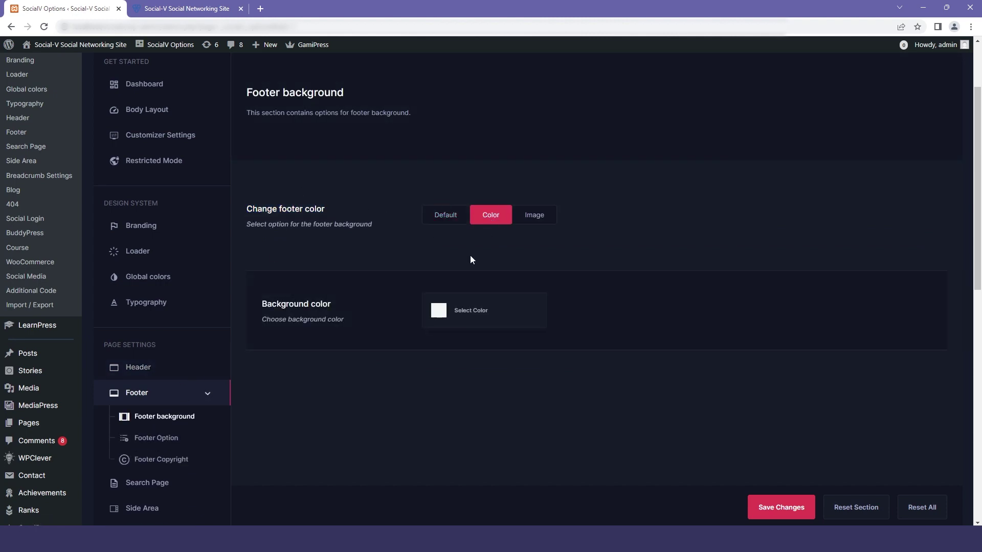
{"action": "left_click", "coordinate": [438, 312]}
{"action": "left_click", "coordinate": [527, 248]}
{"action": "left_click", "coordinate": [534, 215]}
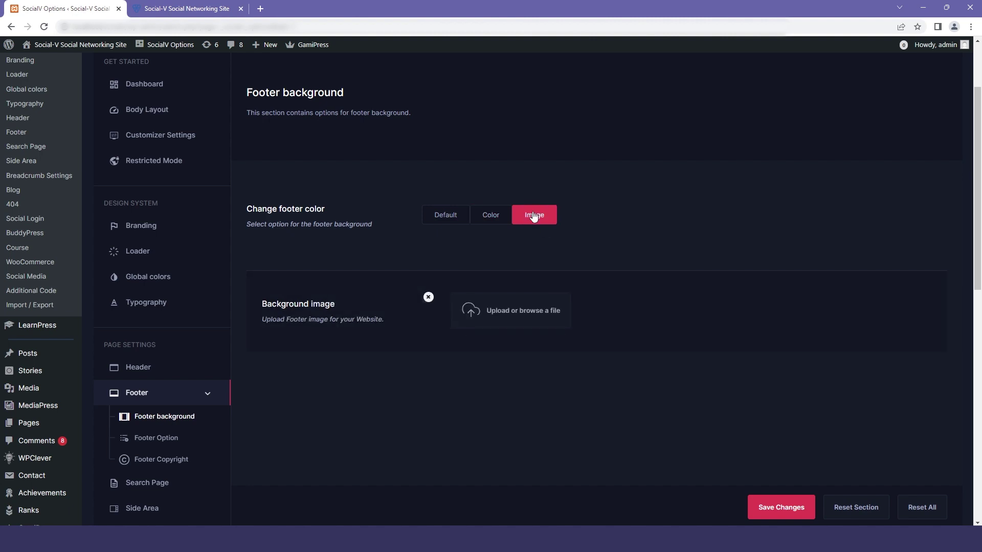
{"action": "left_click", "coordinate": [445, 217]}
{"action": "scroll", "coordinate": [189, 302], "scroll_direction": "down", "scroll_amount": 2}
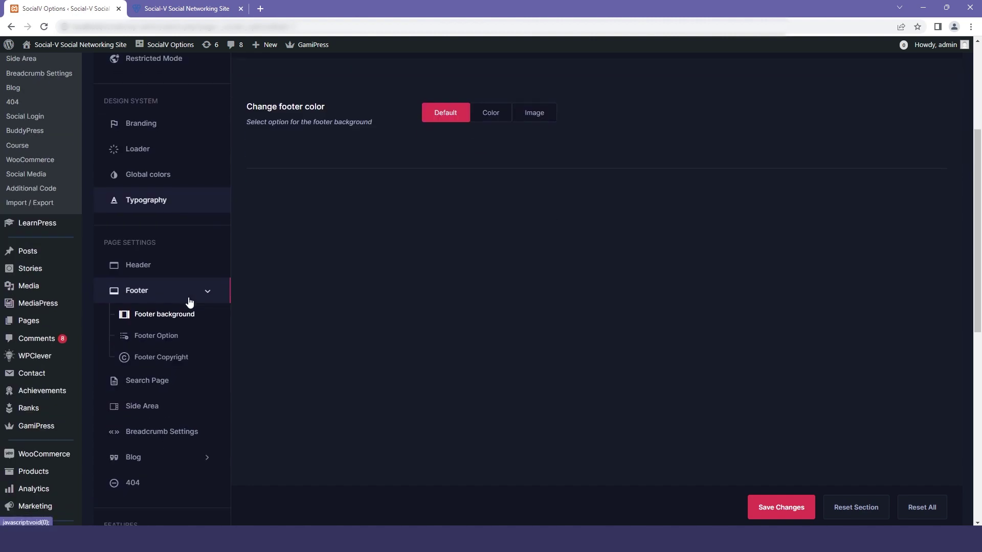
- Review the Display footer columns and Footer Layout Type options
{"action": "left_click", "coordinate": [175, 336]}
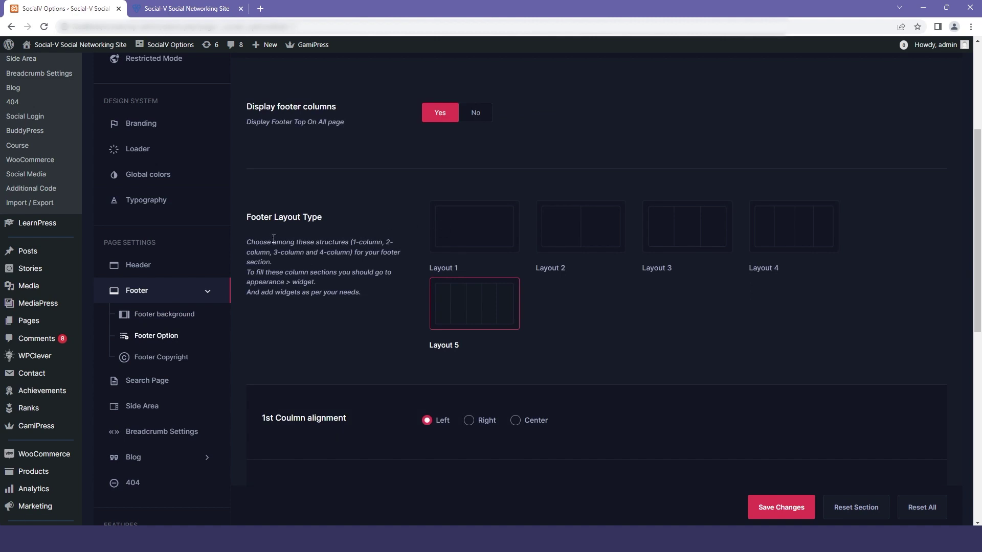
{"action": "left_click_drag", "start_coordinate": [253, 110], "coordinate": [377, 102]}
{"action": "left_click", "coordinate": [448, 114]}
{"action": "scroll", "coordinate": [467, 132], "scroll_direction": "down", "scroll_amount": 4}
{"action": "scroll", "coordinate": [311, 137], "scroll_direction": "up", "scroll_amount": 2}
{"action": "left_click_drag", "start_coordinate": [244, 115], "coordinate": [326, 121]}
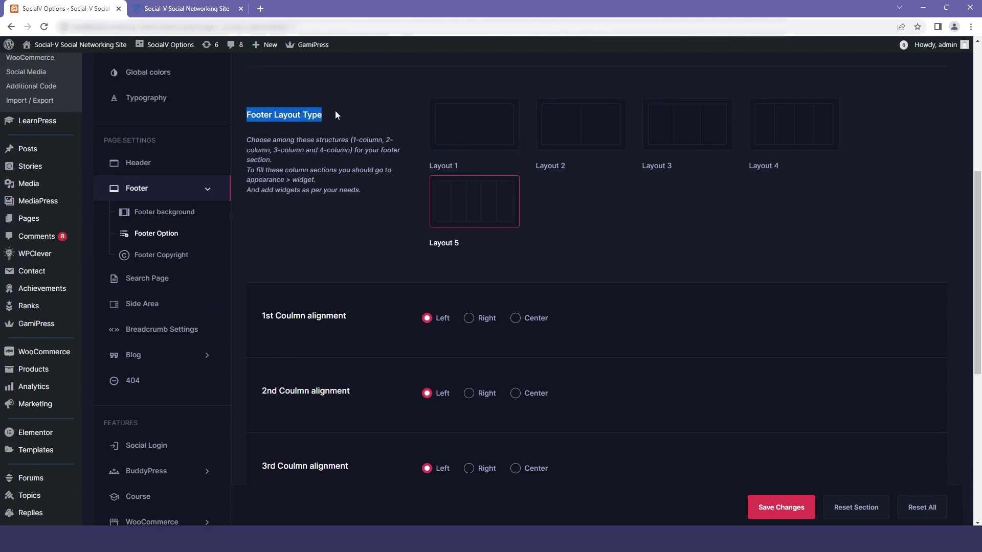
{"action": "left_click", "coordinate": [336, 111]}
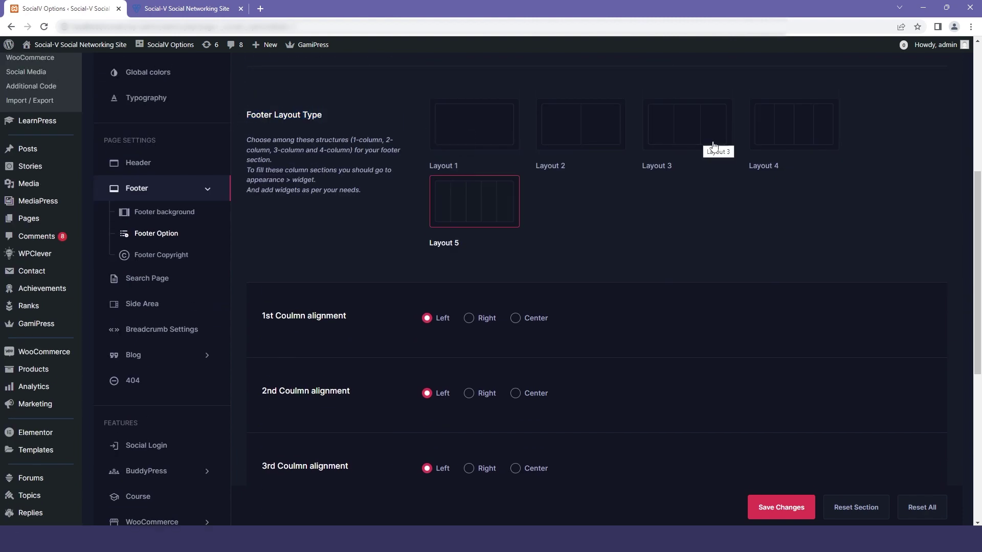
{"action": "scroll", "coordinate": [484, 220], "scroll_direction": "down", "scroll_amount": 2}
{"action": "scroll", "coordinate": [483, 216], "scroll_direction": "down", "scroll_amount": 4}
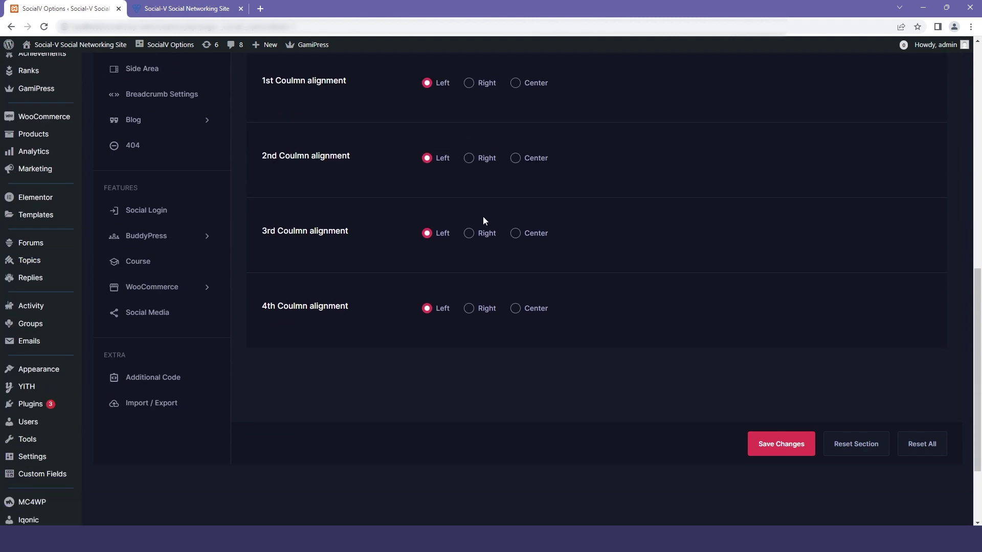
{"action": "scroll", "coordinate": [397, 201], "scroll_direction": "up", "scroll_amount": 4}
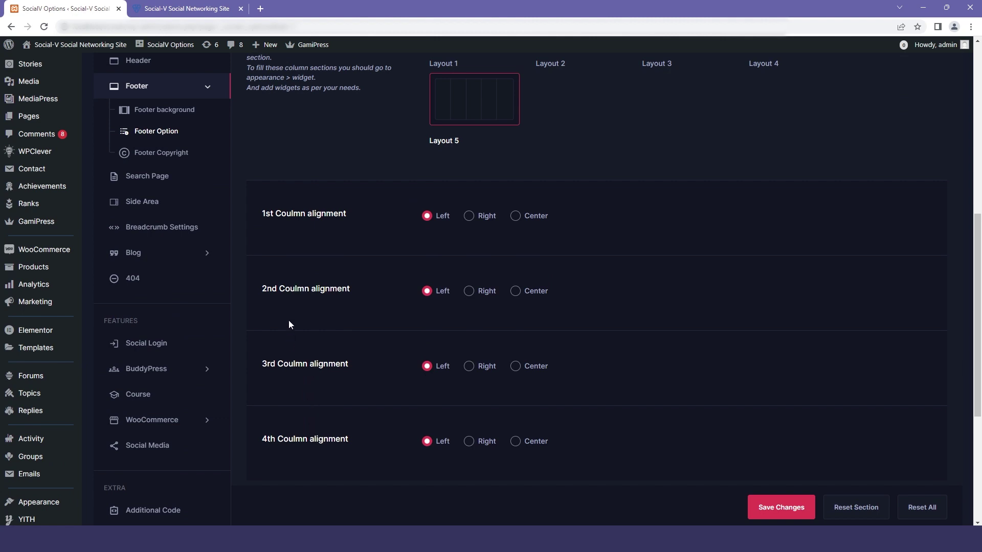
- Leave the copyright text as '© 2023 SocialV. All Rights Reserved.' and reopen Footer background
{"action": "left_click", "coordinate": [183, 153]}
{"action": "scroll", "coordinate": [358, 246], "scroll_direction": "up", "scroll_amount": 2}
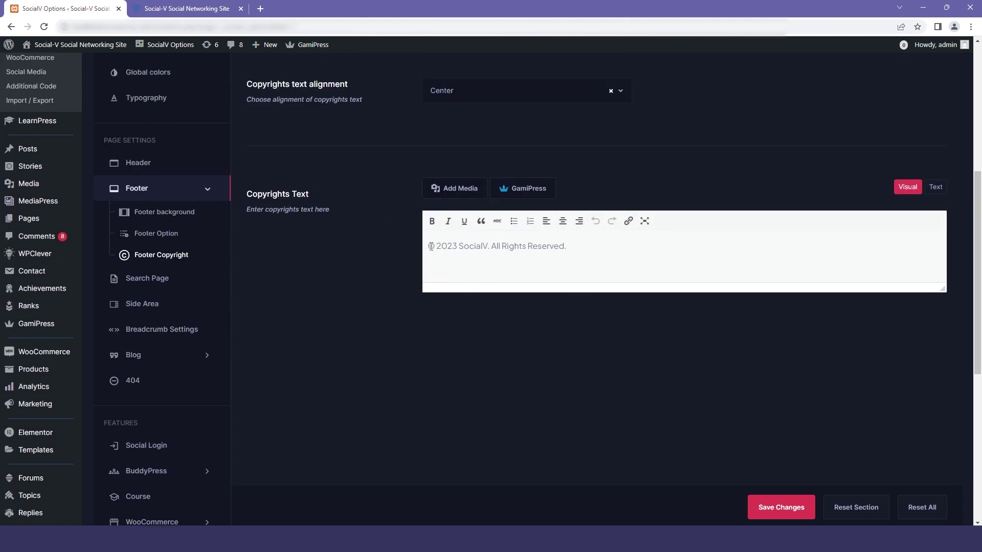
{"action": "left_click_drag", "start_coordinate": [430, 246], "coordinate": [559, 246]}
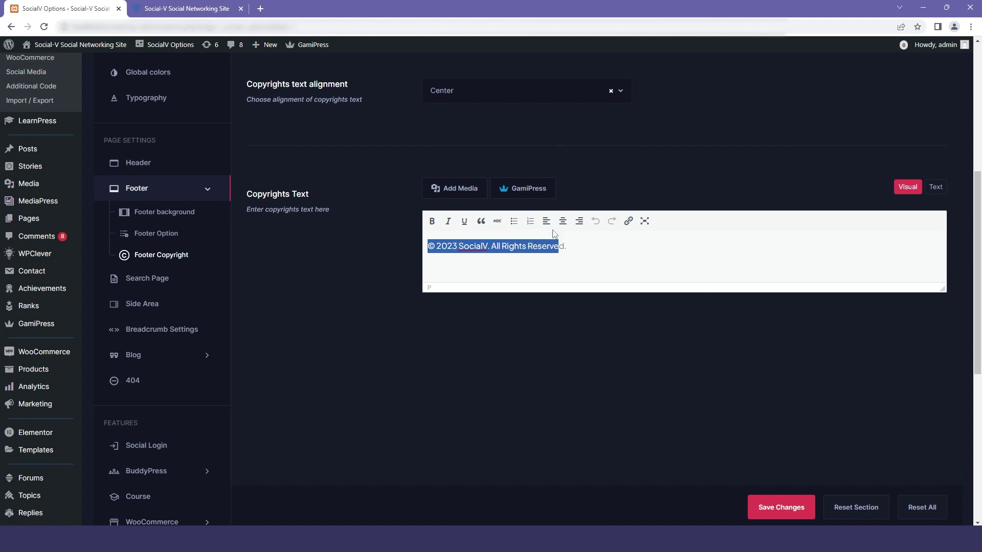
{"action": "left_click", "coordinate": [601, 250]}
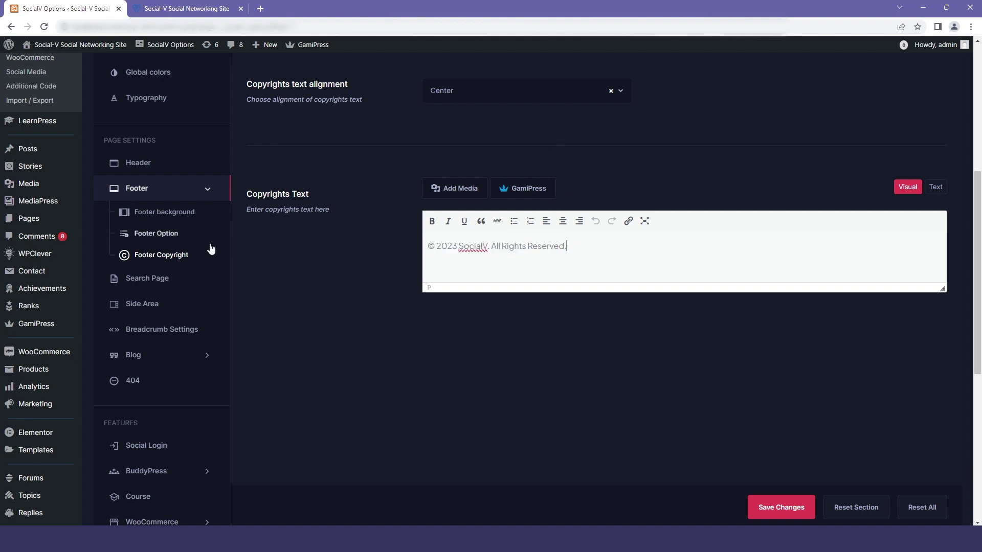
{"action": "left_click", "coordinate": [163, 213]}
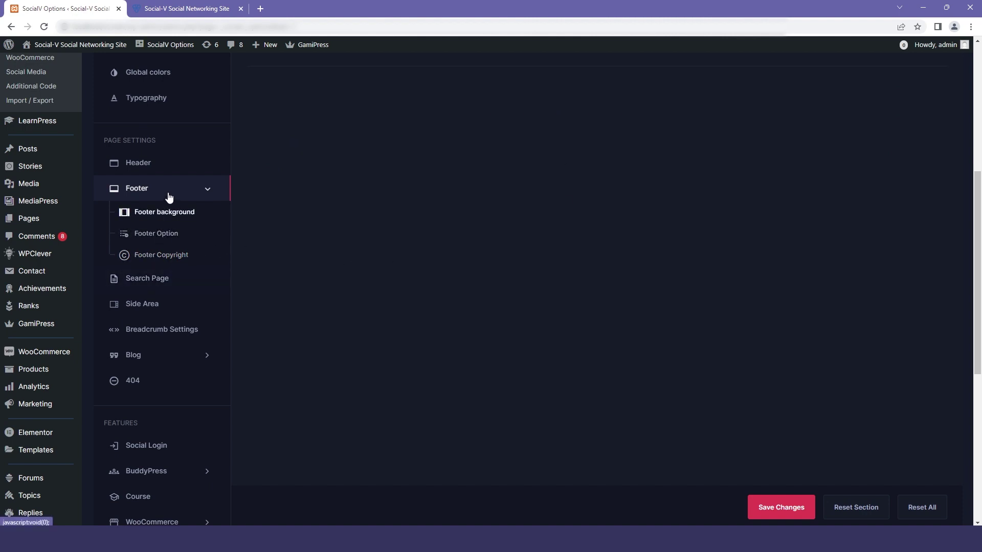
- Check the Search Page layouts with Full width selected, then open Side Area's Breadcrumb Settings
{"action": "left_click", "coordinate": [148, 279]}
{"action": "scroll", "coordinate": [357, 157], "scroll_direction": "up", "scroll_amount": 4}
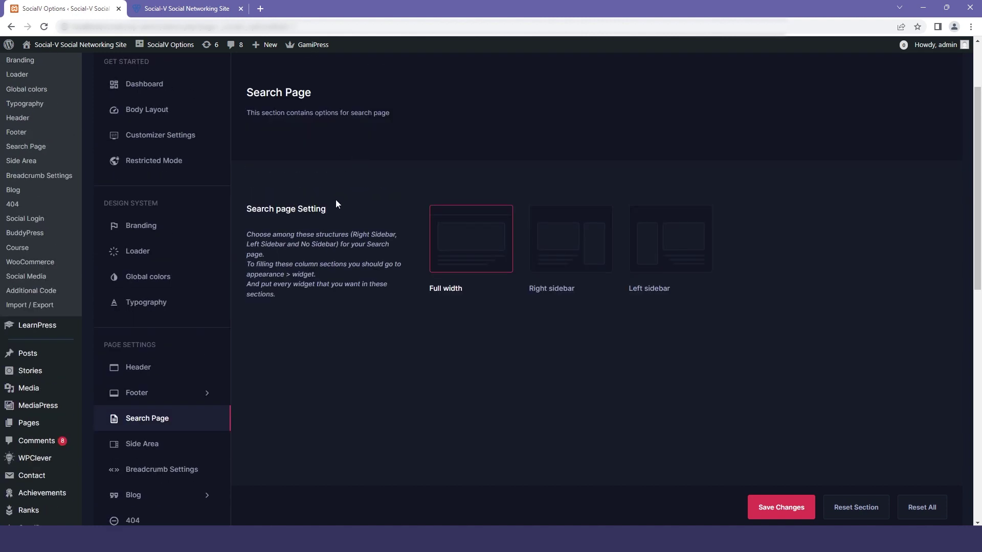
{"action": "left_click_drag", "start_coordinate": [326, 210], "coordinate": [251, 207]}
{"action": "left_click", "coordinate": [302, 190]}
{"action": "scroll", "coordinate": [511, 311], "scroll_direction": "down", "scroll_amount": 2}
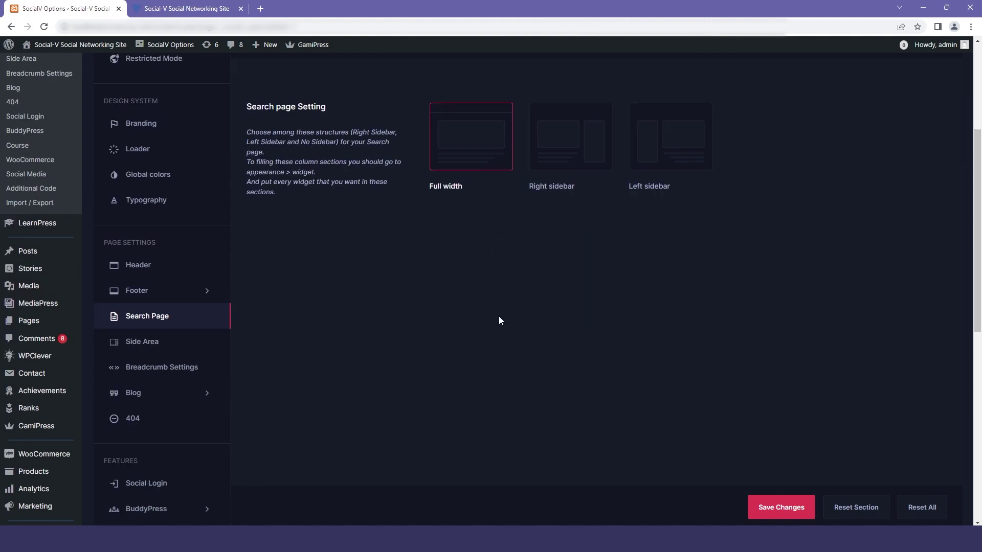
{"action": "left_click", "coordinate": [142, 342]}
{"action": "left_click", "coordinate": [169, 367]}
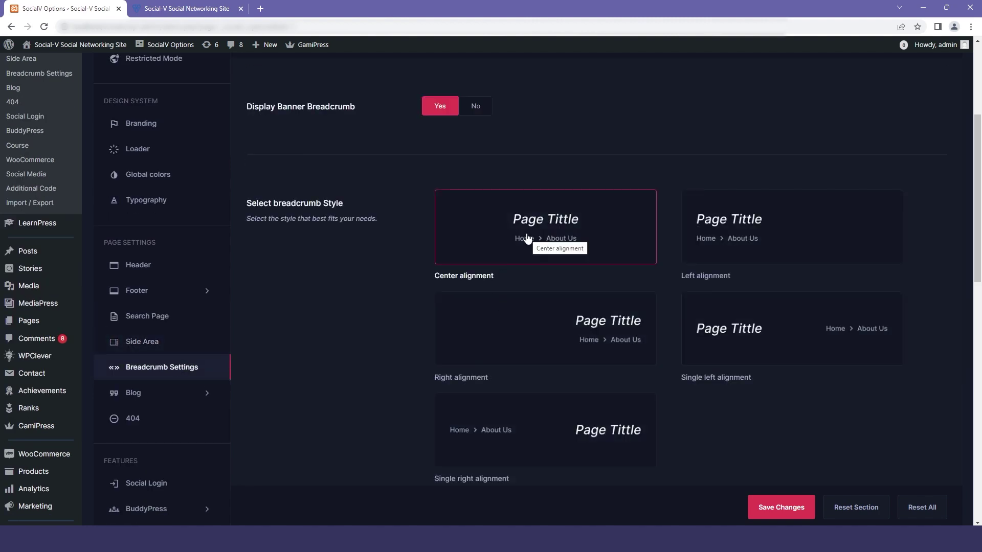
- Keep Display Banner Breadcrumb on and change the breadcrumb style to Left alignment
{"action": "scroll", "coordinate": [528, 238], "scroll_direction": "up", "scroll_amount": 2}
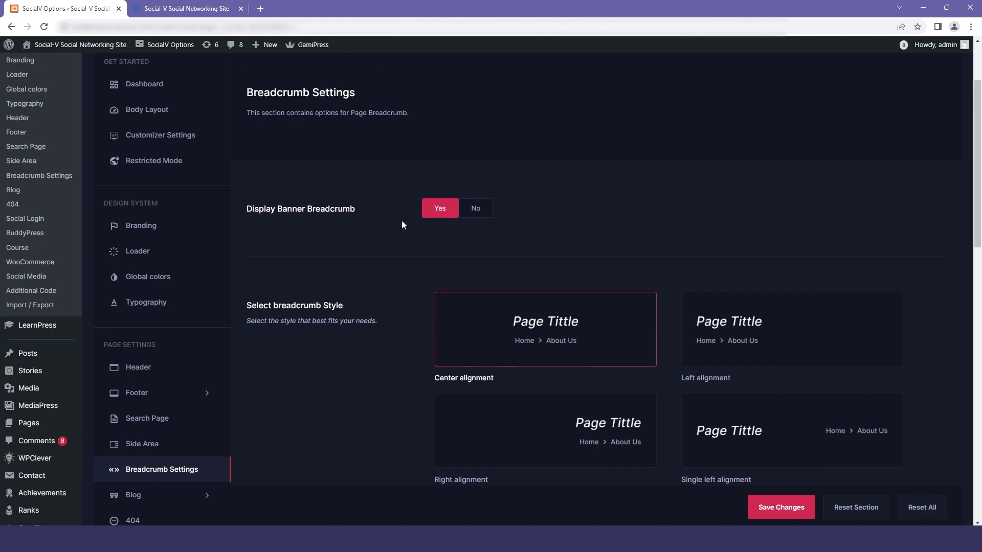
{"action": "left_click", "coordinate": [479, 208]}
{"action": "left_click", "coordinate": [447, 215]}
{"action": "scroll", "coordinate": [445, 220], "scroll_direction": "down", "scroll_amount": 2}
{"action": "mouse_move", "coordinate": [234, 215]}
{"action": "left_mouse_down"}
{"action": "mouse_move", "coordinate": [353, 201]}
{"action": "mouse_move", "coordinate": [251, 203]}
{"action": "left_mouse_up"}
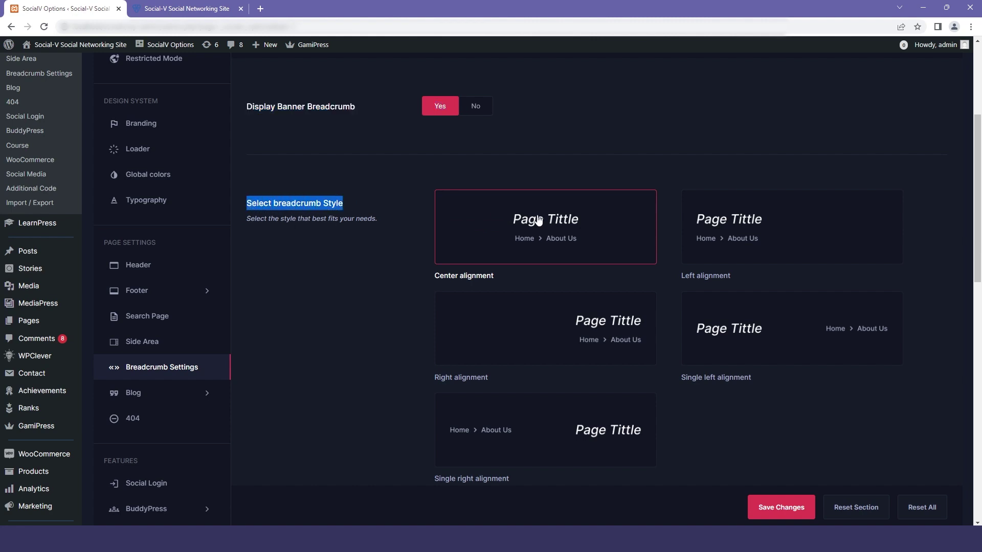
{"action": "left_click", "coordinate": [796, 227]}
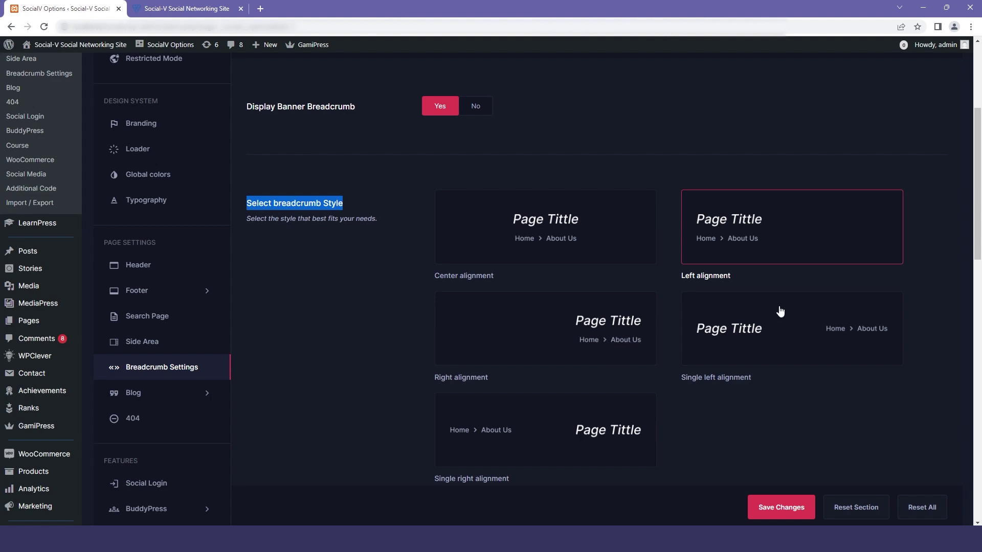
- Keep the breadcrumb title shown with the h2 title tag
{"action": "scroll", "coordinate": [550, 404], "scroll_direction": "down", "scroll_amount": 6}
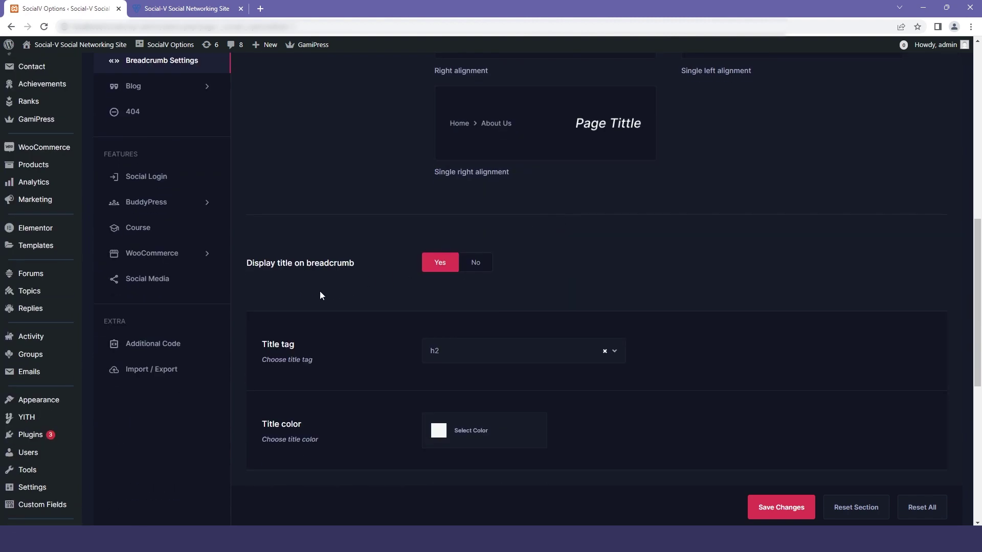
{"action": "left_click", "coordinate": [467, 260]}
{"action": "left_click", "coordinate": [443, 271]}
{"action": "scroll", "coordinate": [443, 272], "scroll_direction": "down", "scroll_amount": 2}
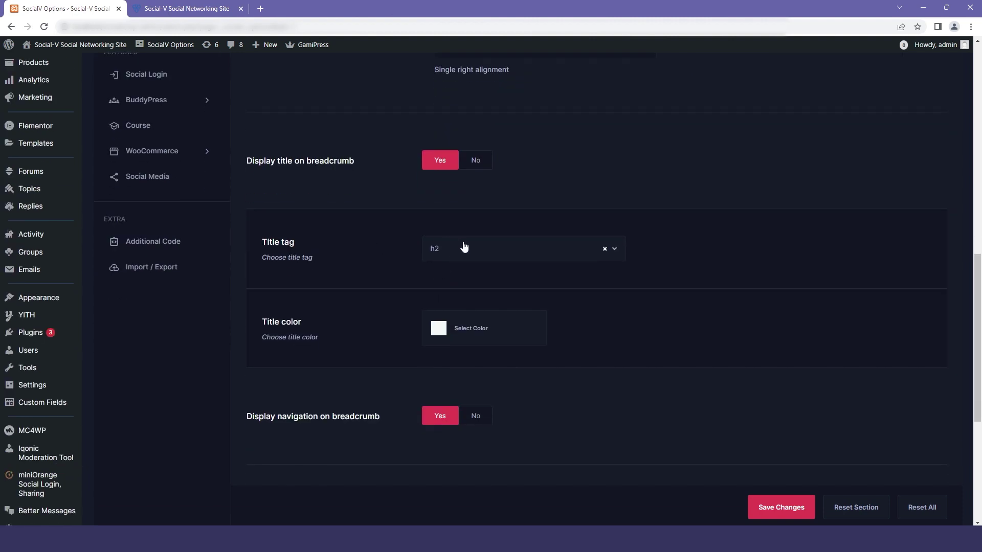
{"action": "left_click", "coordinate": [482, 252]}
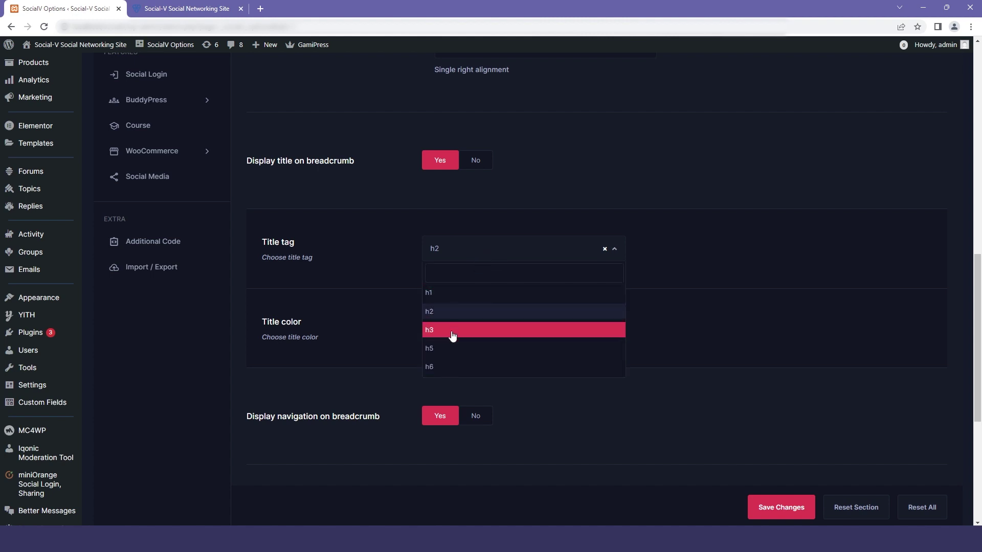
{"action": "left_click", "coordinate": [390, 267]}
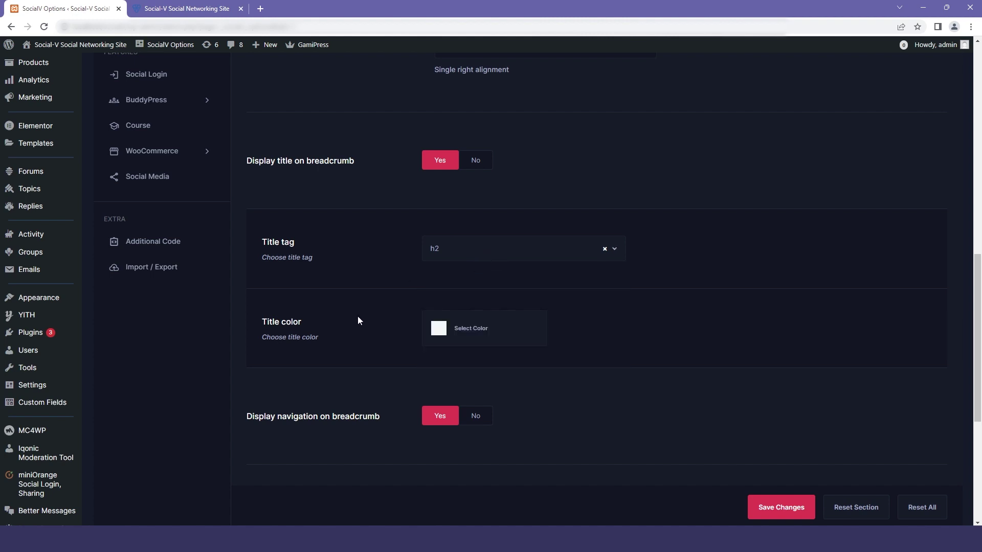
{"action": "scroll", "coordinate": [358, 315], "scroll_direction": "down", "scroll_amount": 2}
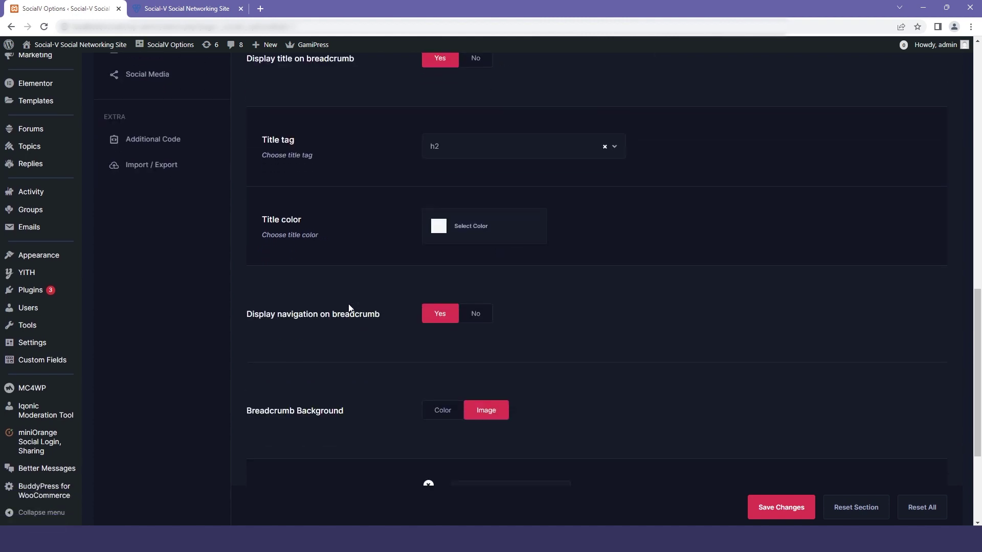
- Switch Breadcrumb Background to Color and back to Image, then go to Blog settings
{"action": "left_click", "coordinate": [324, 214]}
{"action": "scroll", "coordinate": [324, 214], "scroll_direction": "down", "scroll_amount": 4}
{"action": "left_click_drag", "start_coordinate": [246, 115], "coordinate": [373, 125]}
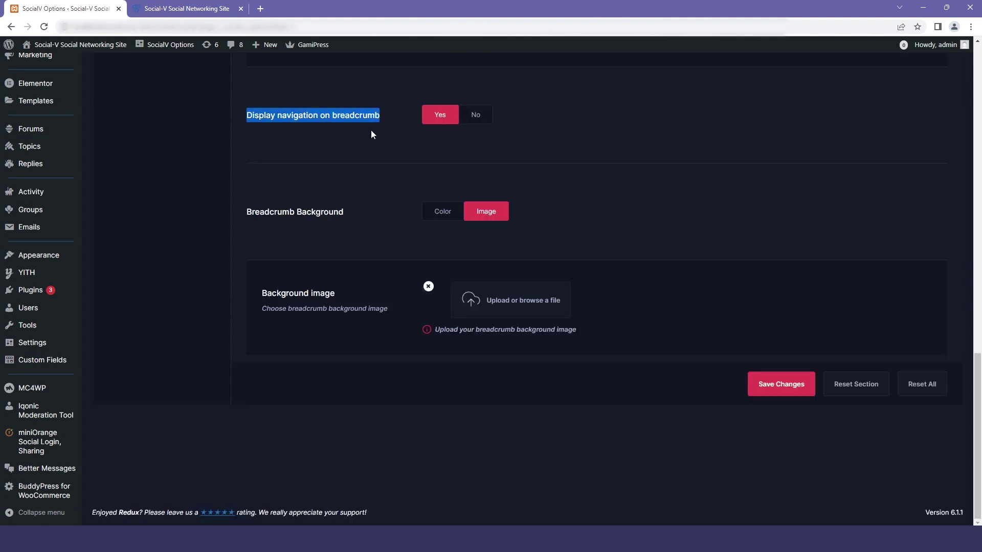
{"action": "left_click", "coordinate": [371, 130]}
{"action": "mouse_move", "coordinate": [251, 215]}
{"action": "left_mouse_down"}
{"action": "mouse_move", "coordinate": [355, 217]}
{"action": "mouse_move", "coordinate": [269, 217]}
{"action": "left_mouse_up"}
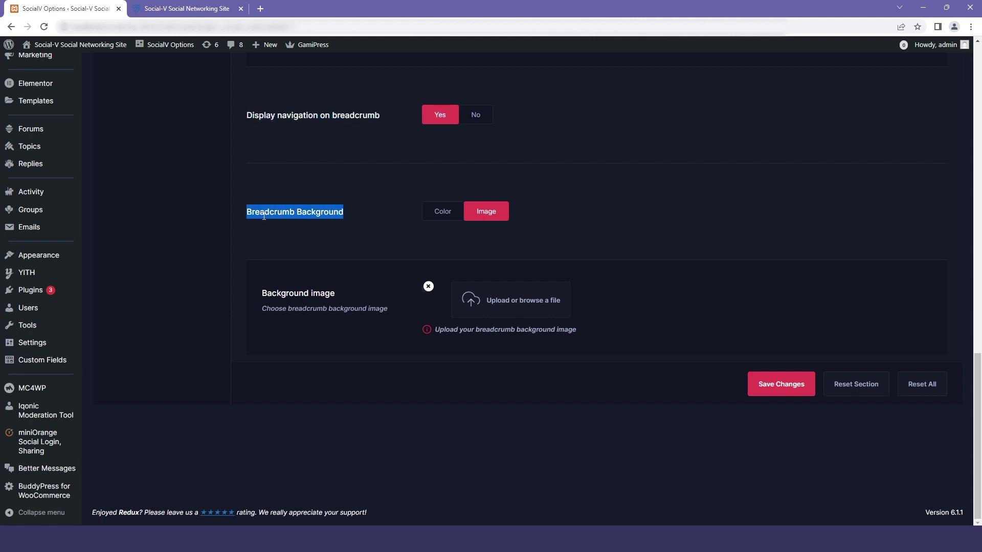
{"action": "left_click", "coordinate": [388, 229]}
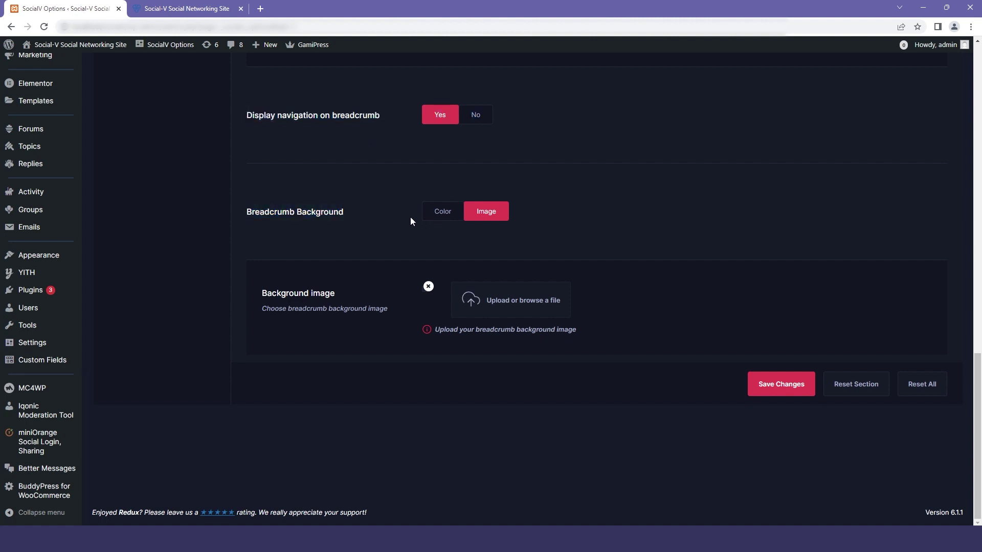
{"action": "left_click", "coordinate": [442, 214]}
{"action": "left_click", "coordinate": [486, 226]}
{"action": "scroll", "coordinate": [511, 325], "scroll_direction": "up", "scroll_amount": 12}
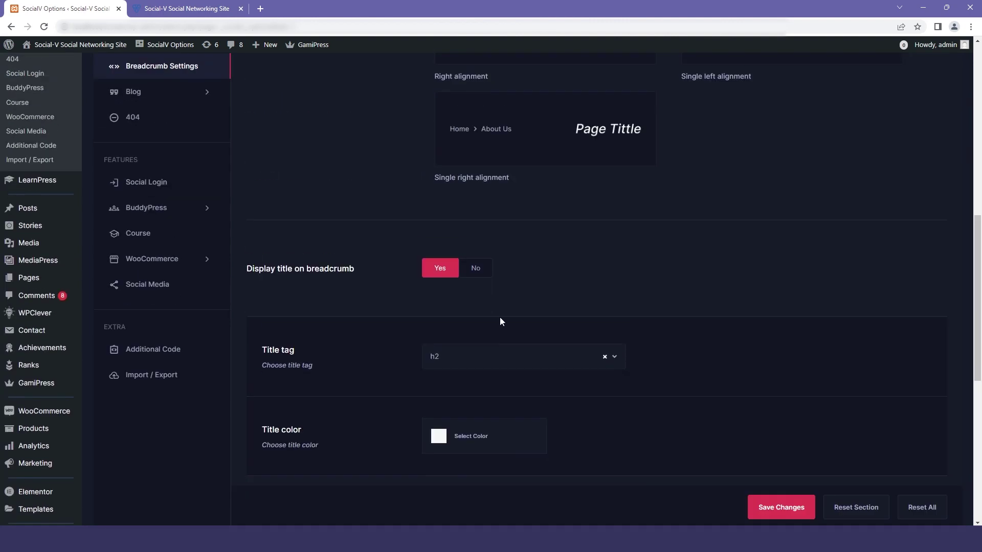
{"action": "left_click", "coordinate": [188, 299]}
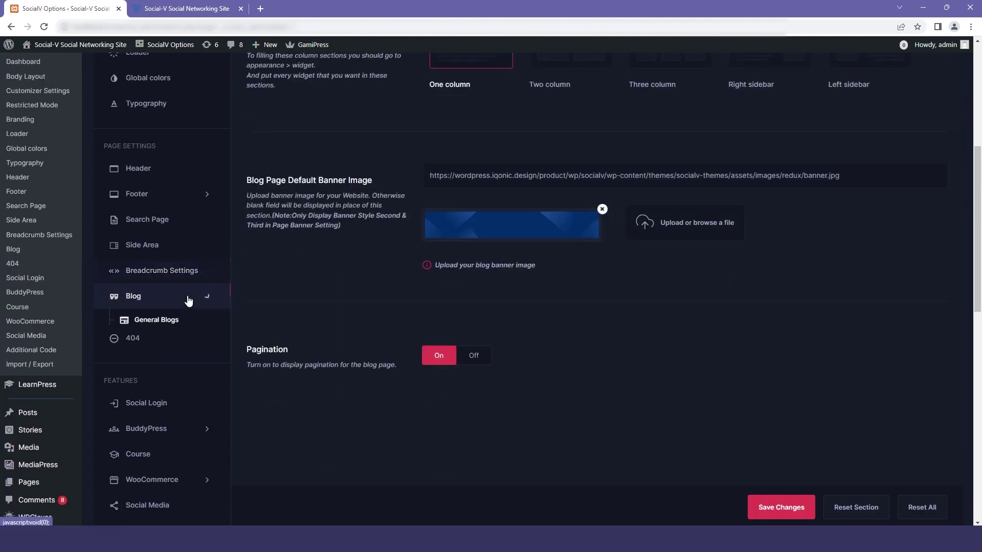
{"action": "scroll", "coordinate": [132, 302], "scroll_direction": "down", "scroll_amount": 2}
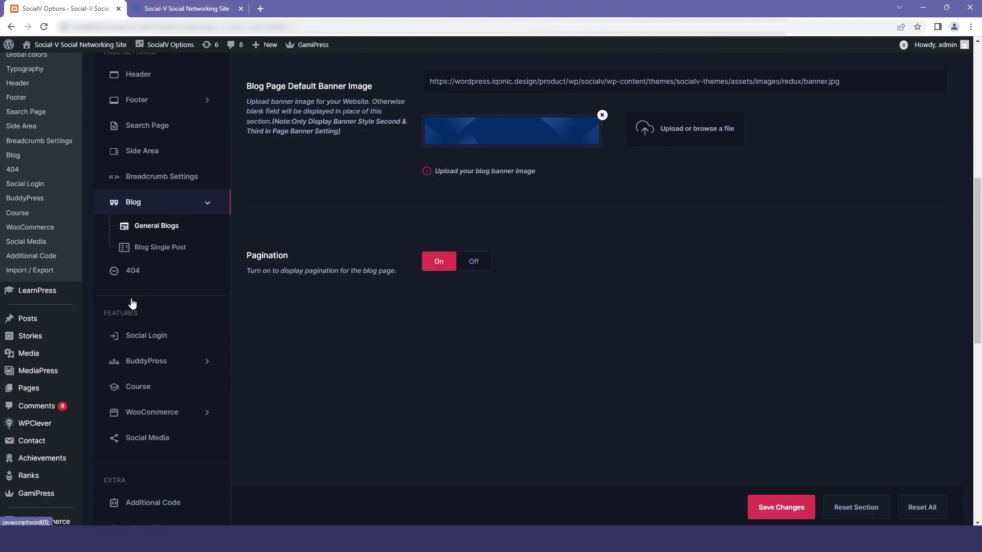
{"action": "scroll", "coordinate": [389, 192], "scroll_direction": "up", "scroll_amount": 5}
{"action": "scroll", "coordinate": [419, 195], "scroll_direction": "up", "scroll_amount": 1}
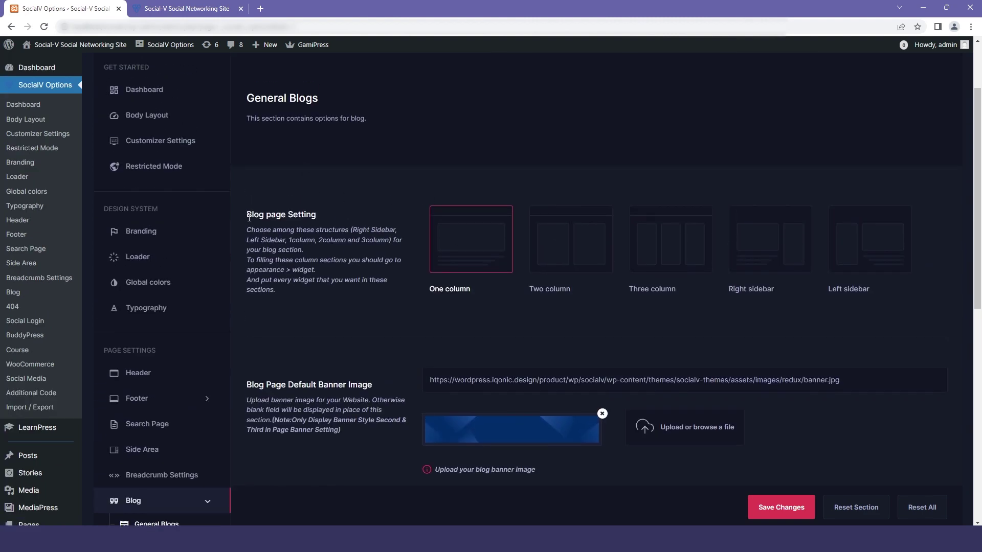
{"action": "left_click_drag", "start_coordinate": [248, 214], "coordinate": [339, 222]}
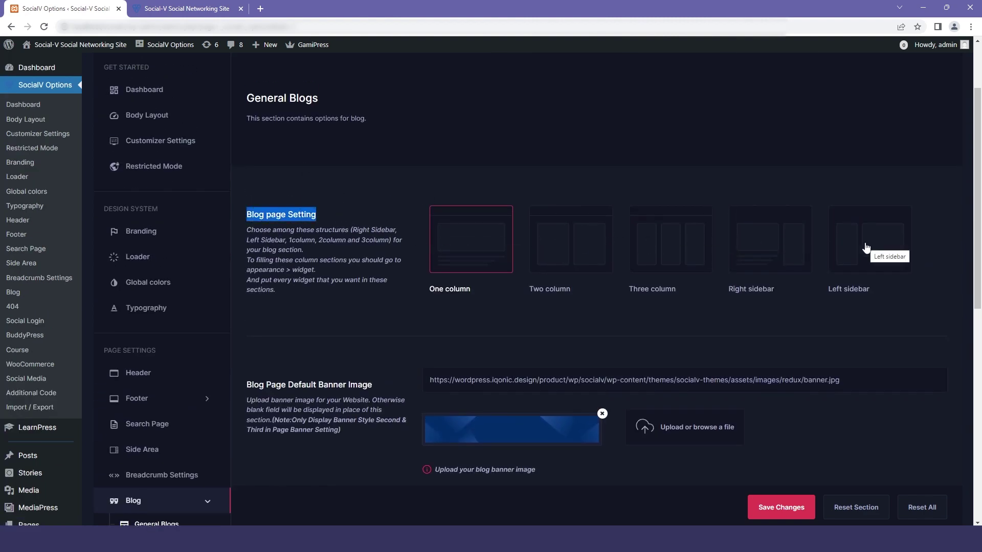
{"action": "scroll", "coordinate": [422, 249], "scroll_direction": "down", "scroll_amount": 4}
{"action": "left_click_drag", "start_coordinate": [246, 186], "coordinate": [385, 171]}
{"action": "left_click", "coordinate": [385, 170]}
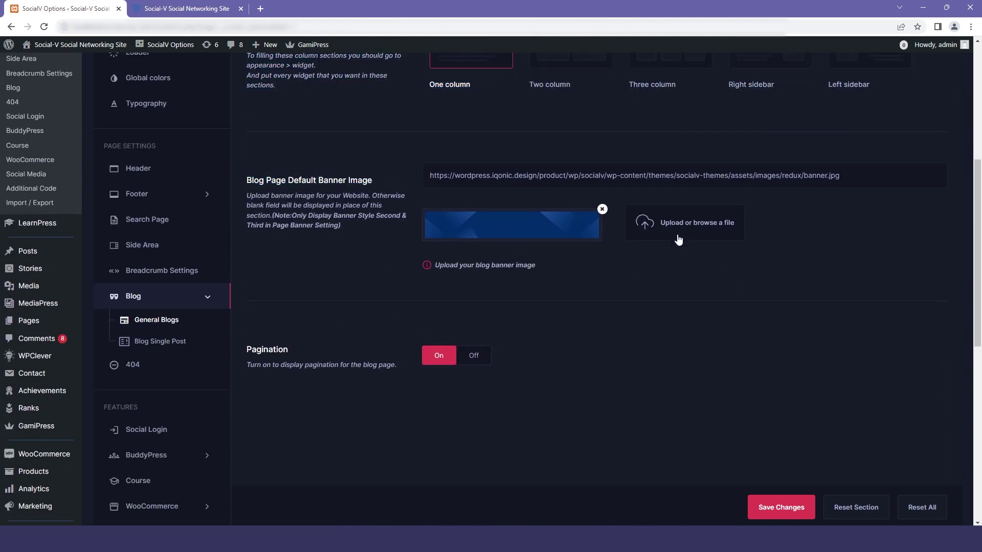
{"action": "scroll", "coordinate": [601, 361], "scroll_direction": "down", "scroll_amount": 2}
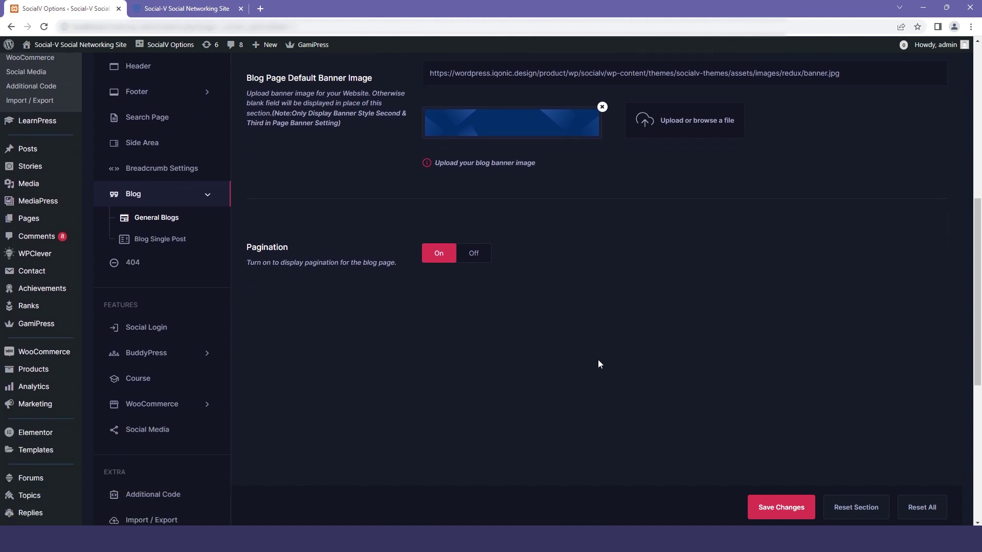
{"action": "left_click", "coordinate": [468, 257]}
{"action": "left_click", "coordinate": [439, 261]}
- Open the 404 page settings and check the title 'Page Not Found.'
{"action": "left_click", "coordinate": [170, 261]}
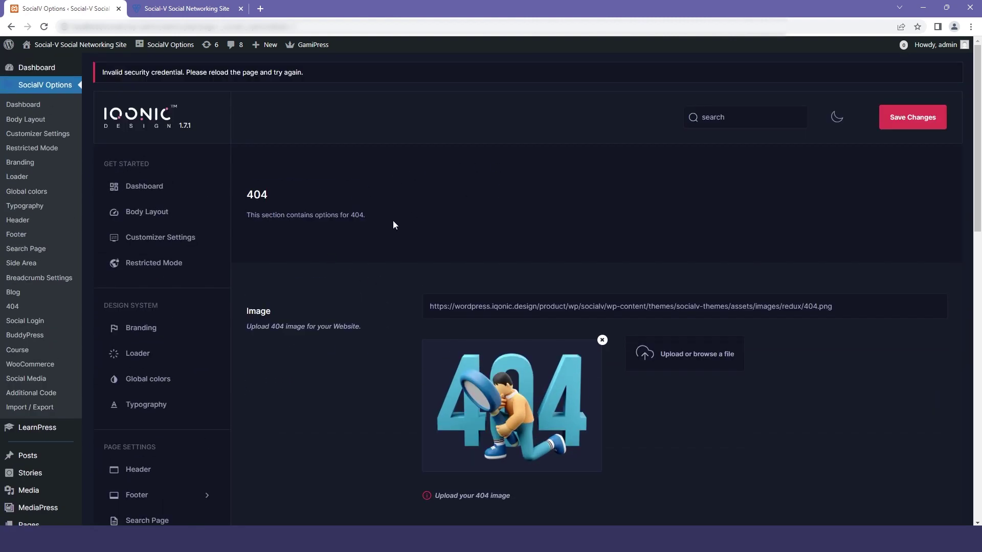
{"action": "scroll", "coordinate": [393, 220], "scroll_direction": "down", "scroll_amount": 2}
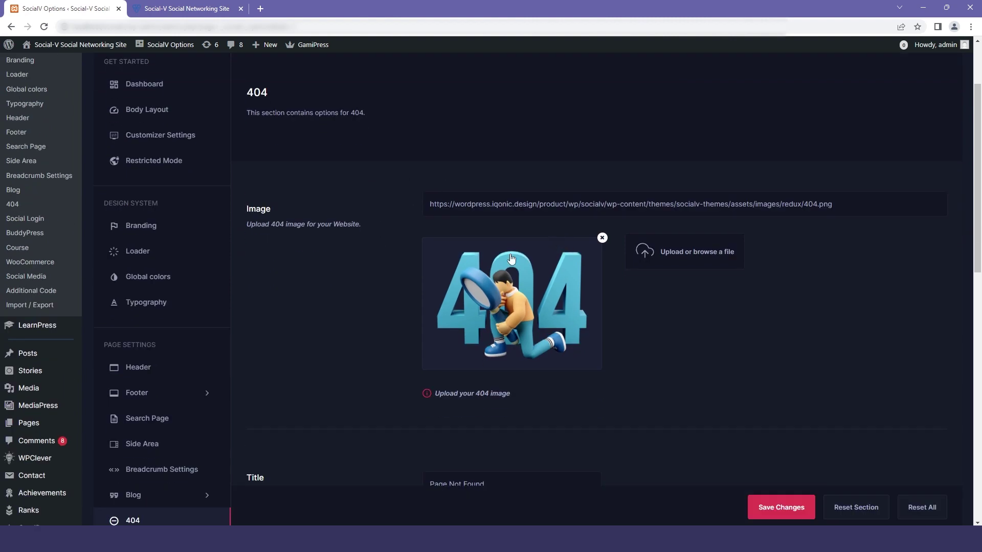
{"action": "scroll", "coordinate": [529, 312], "scroll_direction": "down", "scroll_amount": 2}
{"action": "scroll", "coordinate": [529, 312], "scroll_direction": "down", "scroll_amount": 1}
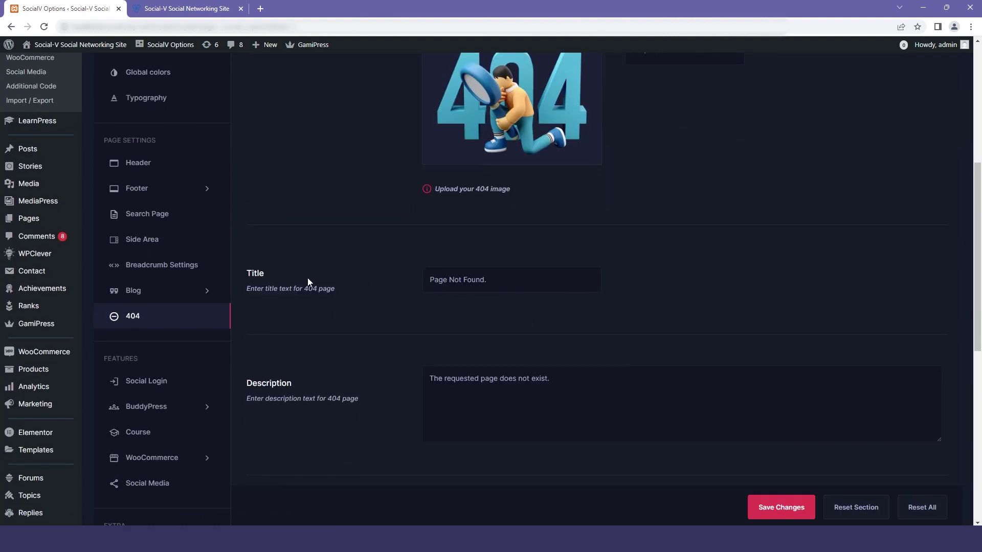
{"action": "left_click_drag", "start_coordinate": [250, 276], "coordinate": [354, 275]}
{"action": "left_click", "coordinate": [464, 296]}
{"action": "triple_click", "coordinate": [465, 282]}
{"action": "left_click", "coordinate": [404, 298]}
- Review the 404 description, the 'Back to Home' button text, and the enabled header and footer
{"action": "scroll", "coordinate": [408, 317], "scroll_direction": "down", "scroll_amount": 2}
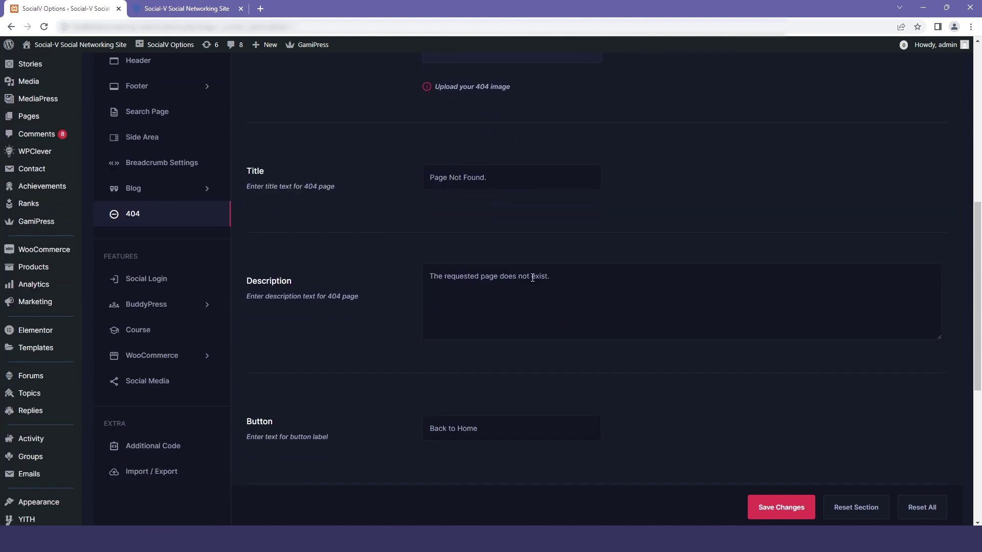
{"action": "left_click_drag", "start_coordinate": [265, 284], "coordinate": [308, 311]}
{"action": "double_click", "coordinate": [508, 276]}
{"action": "triple_click", "coordinate": [503, 278]}
{"action": "left_click", "coordinate": [501, 290]}
{"action": "scroll", "coordinate": [502, 295], "scroll_direction": "down", "scroll_amount": 4}
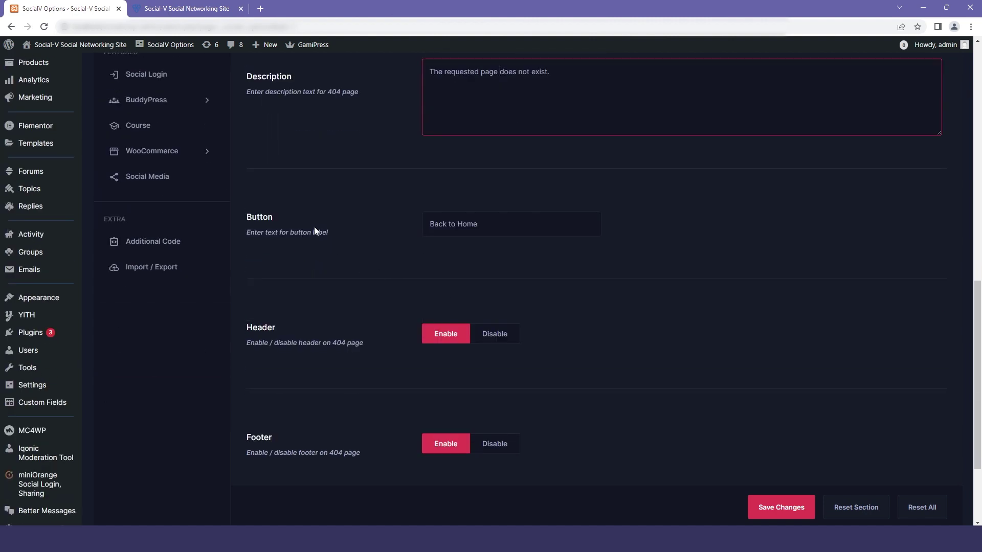
{"action": "left_click", "coordinate": [334, 216]}
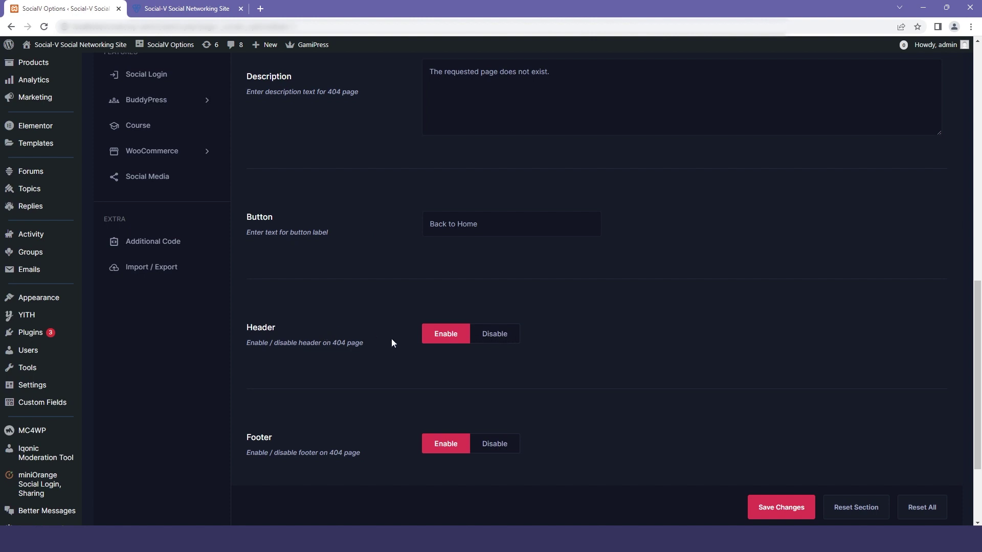
{"action": "scroll", "coordinate": [328, 300], "scroll_direction": "down", "scroll_amount": 2}
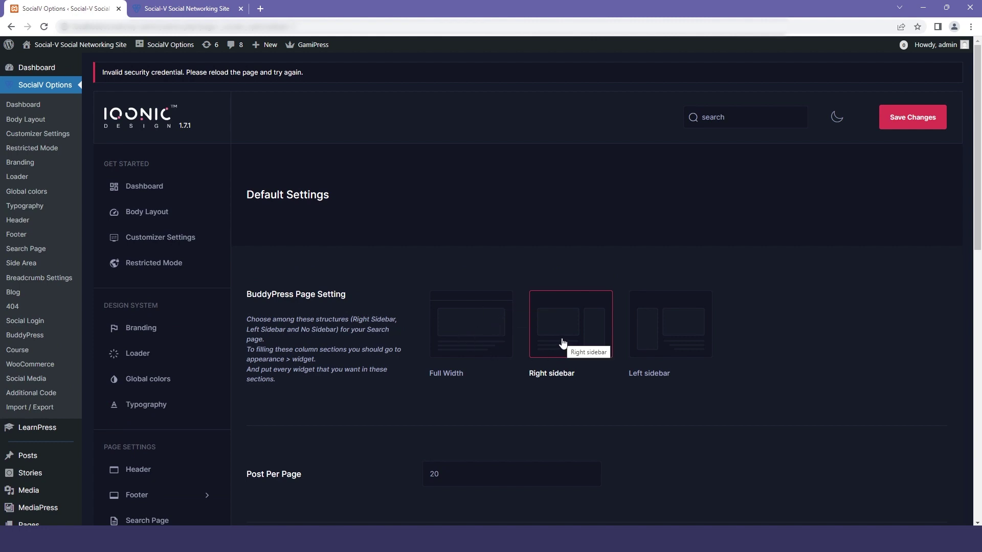
- Leave Post Per Page at 20 and set Display Default Login Access to Yes, then back to No
{"action": "scroll", "coordinate": [667, 328], "scroll_direction": "down", "scroll_amount": 3}
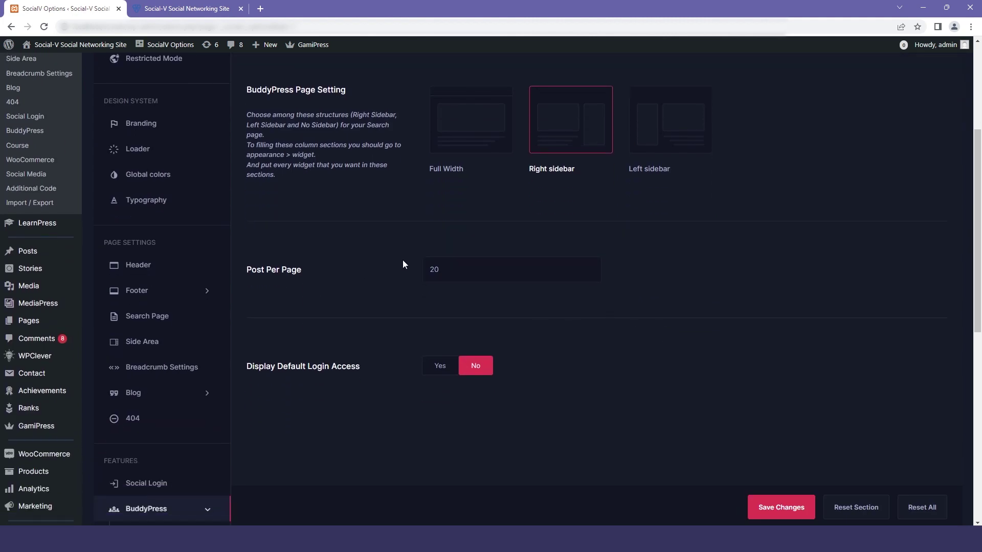
{"action": "double_click", "coordinate": [461, 267]}
{"action": "left_click", "coordinate": [387, 277]}
{"action": "scroll", "coordinate": [341, 351], "scroll_direction": "down", "scroll_amount": 2}
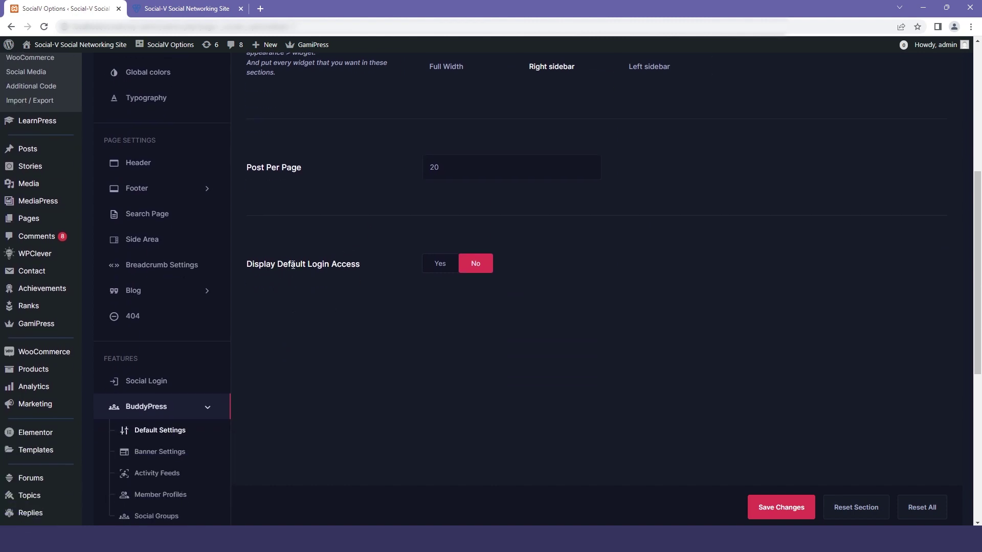
{"action": "left_click", "coordinate": [424, 264]}
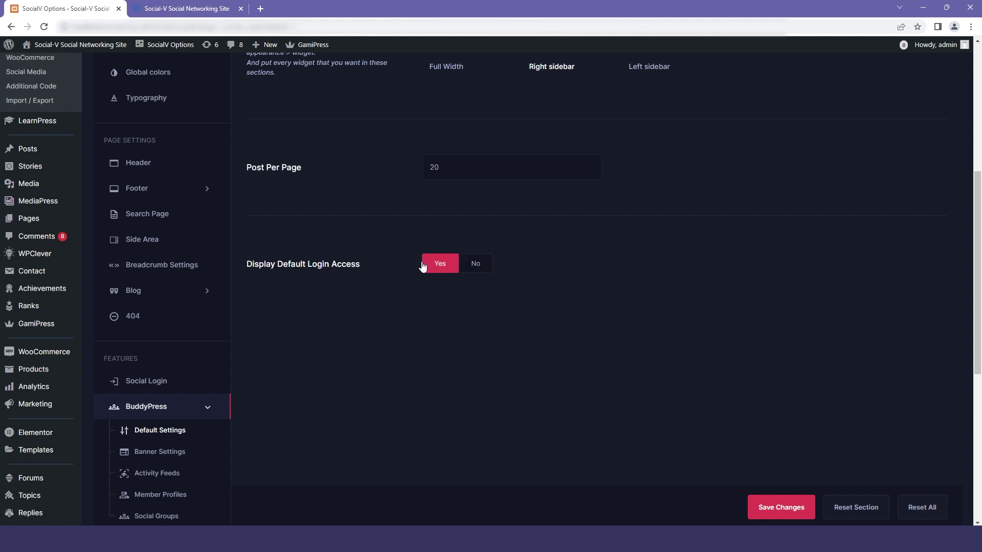
{"action": "left_click", "coordinate": [465, 264]}
{"action": "scroll", "coordinate": [336, 286], "scroll_direction": "down", "scroll_amount": 4}
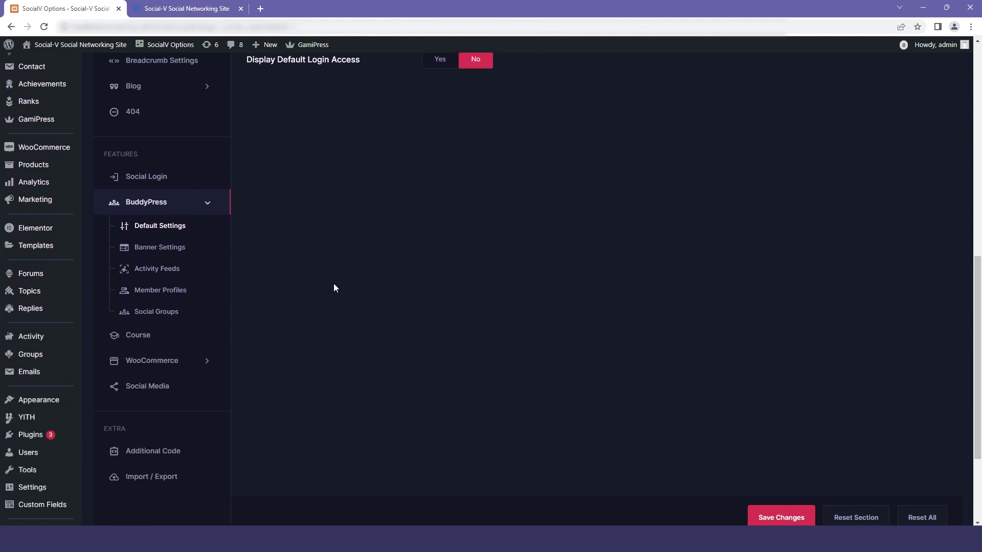
- Open the Course settings to view the Right sidebar layout and Profile Courses Tab
{"action": "left_click", "coordinate": [154, 334]}
{"action": "scroll", "coordinate": [473, 235], "scroll_direction": "up", "scroll_amount": 4}
{"action": "scroll", "coordinate": [473, 234], "scroll_direction": "up", "scroll_amount": 4}
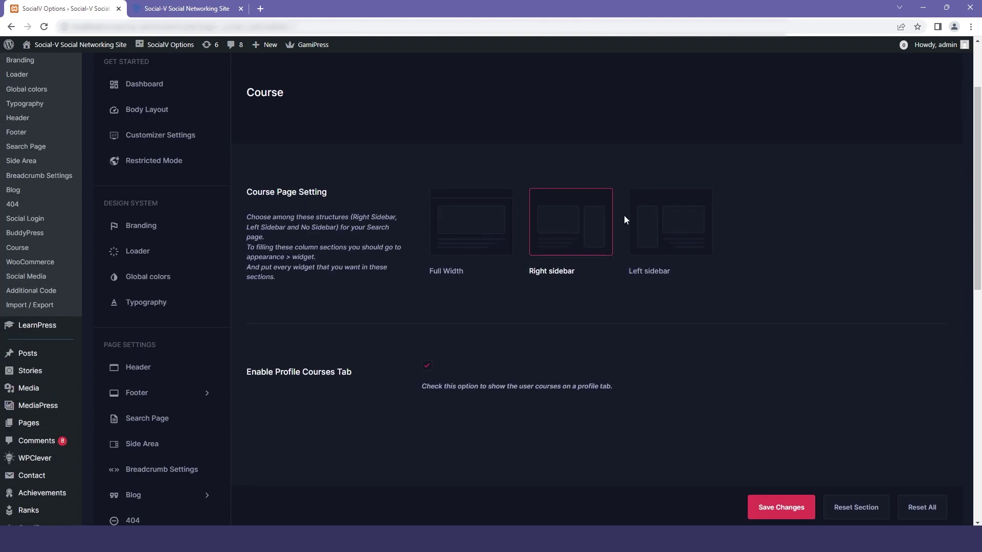
- Open WooCommerce settings and review the Shop Page grid layout options
{"action": "scroll", "coordinate": [665, 241], "scroll_direction": "down", "scroll_amount": 4}
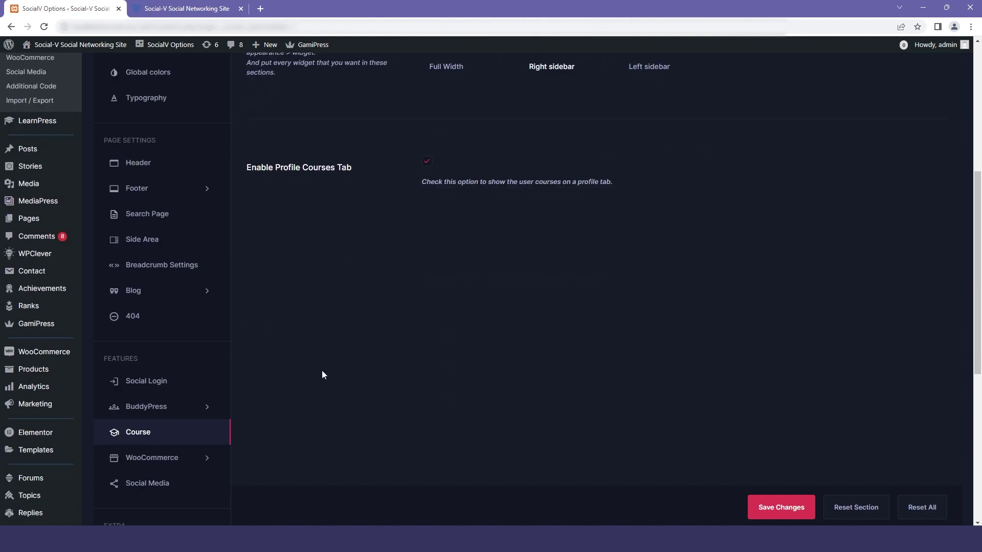
{"action": "scroll", "coordinate": [266, 364], "scroll_direction": "down", "scroll_amount": 2}
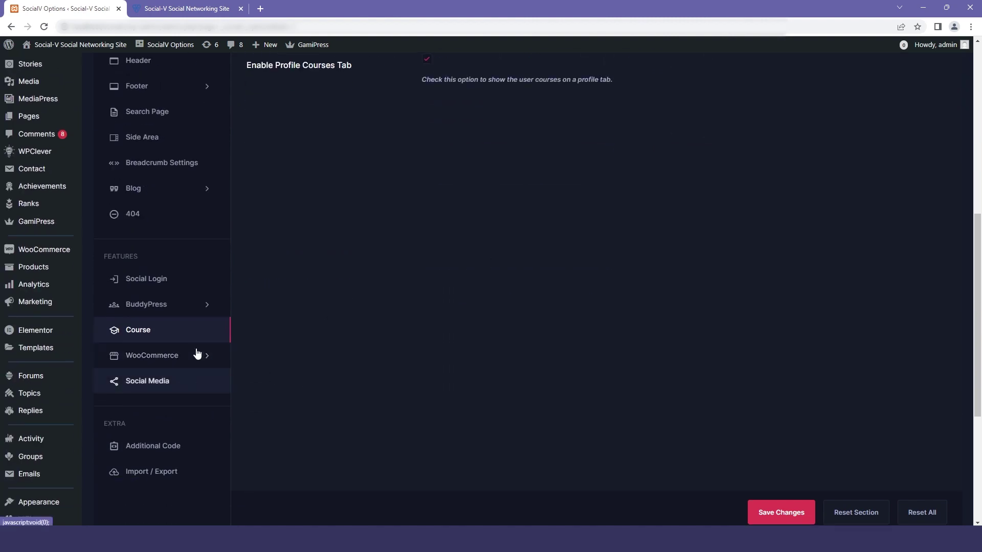
{"action": "left_click", "coordinate": [195, 356]}
{"action": "scroll", "coordinate": [315, 328], "scroll_direction": "up", "scroll_amount": 4}
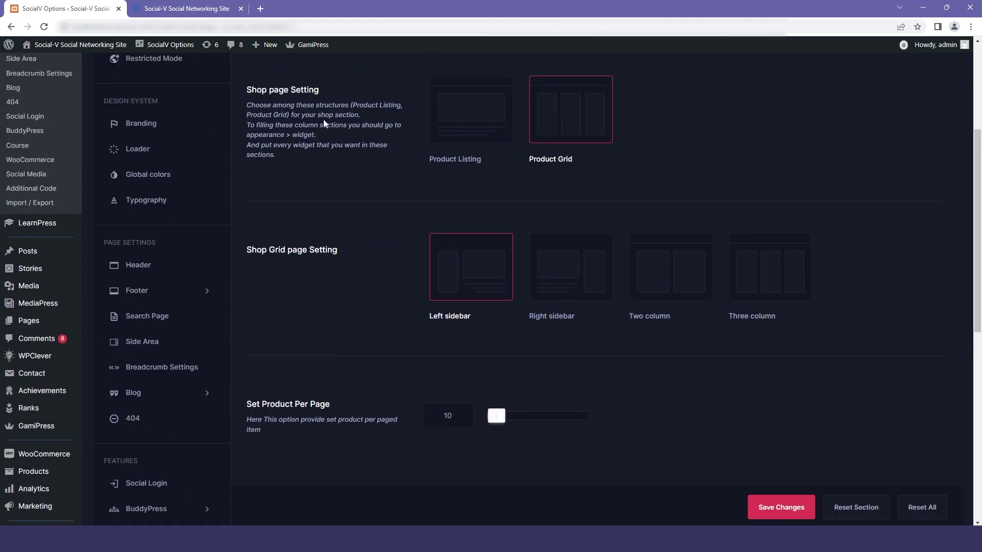
{"action": "scroll", "coordinate": [323, 118], "scroll_direction": "up", "scroll_amount": 2}
{"action": "left_click_drag", "start_coordinate": [241, 204], "coordinate": [377, 180]}
{"action": "left_click", "coordinate": [375, 179]}
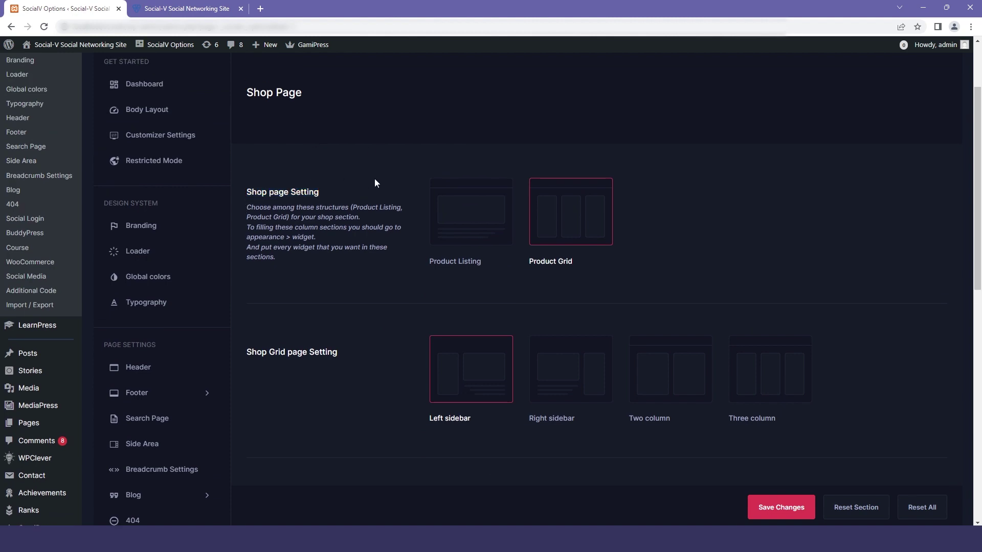
{"action": "left_click_drag", "start_coordinate": [246, 352], "coordinate": [350, 346]}
{"action": "left_click", "coordinate": [350, 346]}
- Leave Set Product Per Page at 10, then open the Product Page settings
{"action": "scroll", "coordinate": [756, 374], "scroll_direction": "down", "scroll_amount": 2}
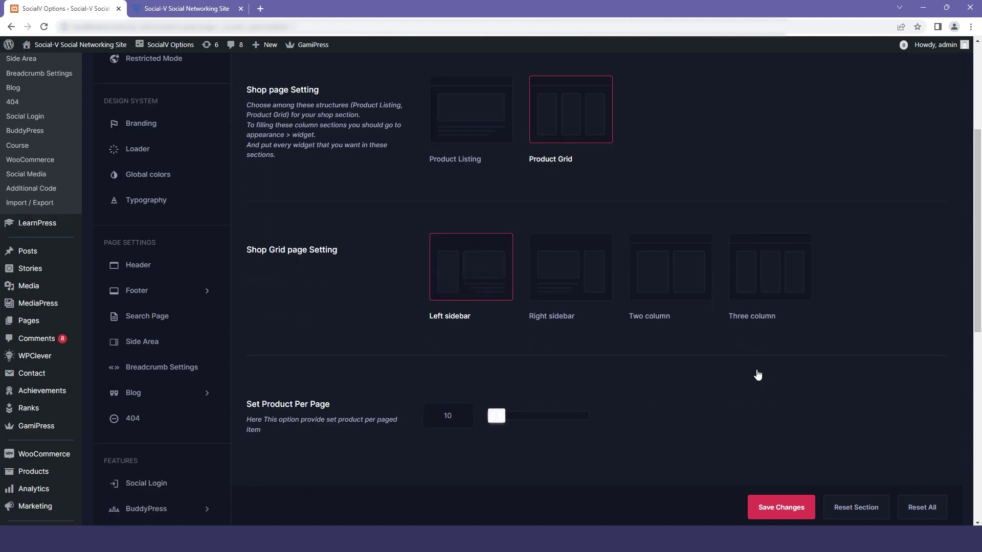
{"action": "scroll", "coordinate": [358, 376], "scroll_direction": "down", "scroll_amount": 2}
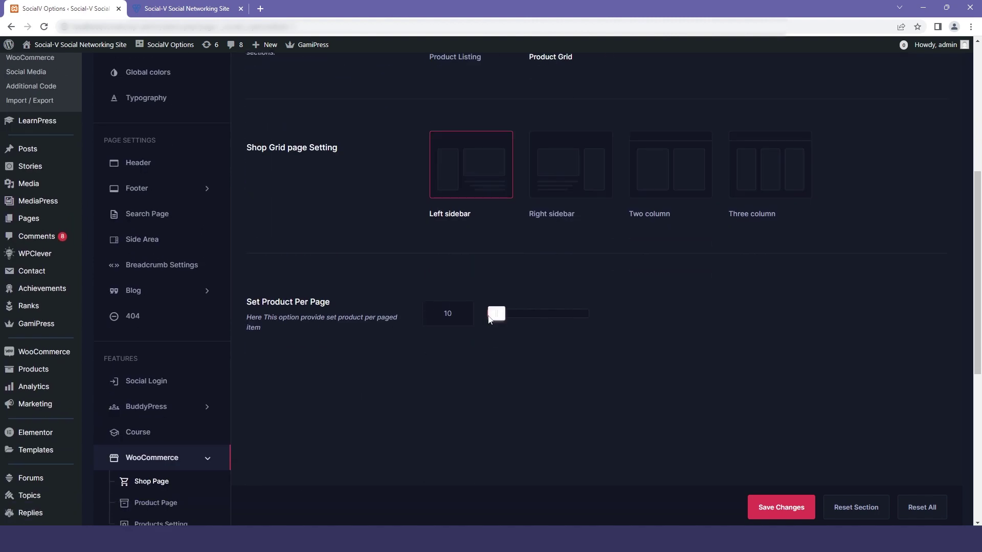
{"action": "mouse_move", "coordinate": [489, 319]}
{"action": "left_mouse_down"}
{"action": "mouse_move", "coordinate": [535, 323]}
{"action": "mouse_move", "coordinate": [493, 329]}
{"action": "left_mouse_up"}
{"action": "scroll", "coordinate": [425, 334], "scroll_direction": "down", "scroll_amount": 4}
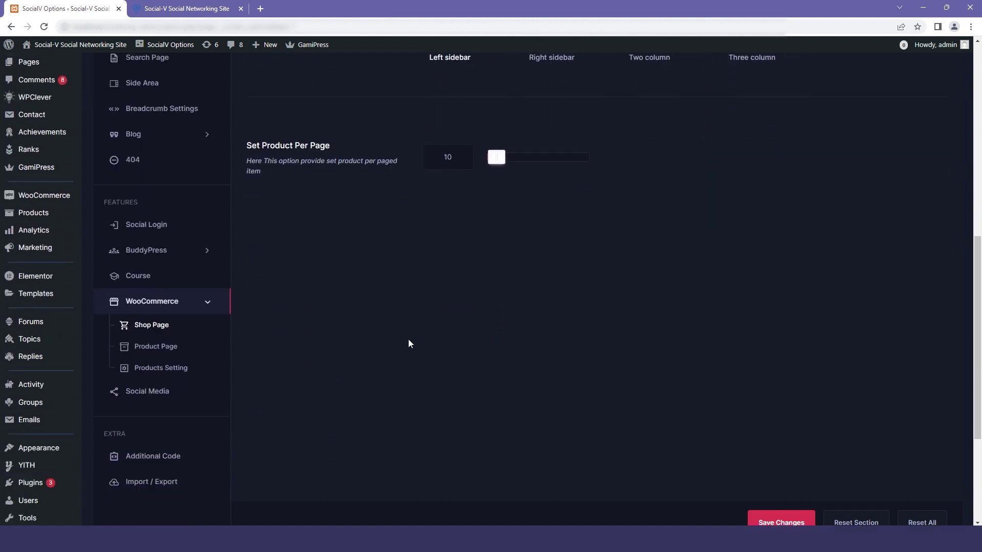
{"action": "left_click", "coordinate": [184, 302]}
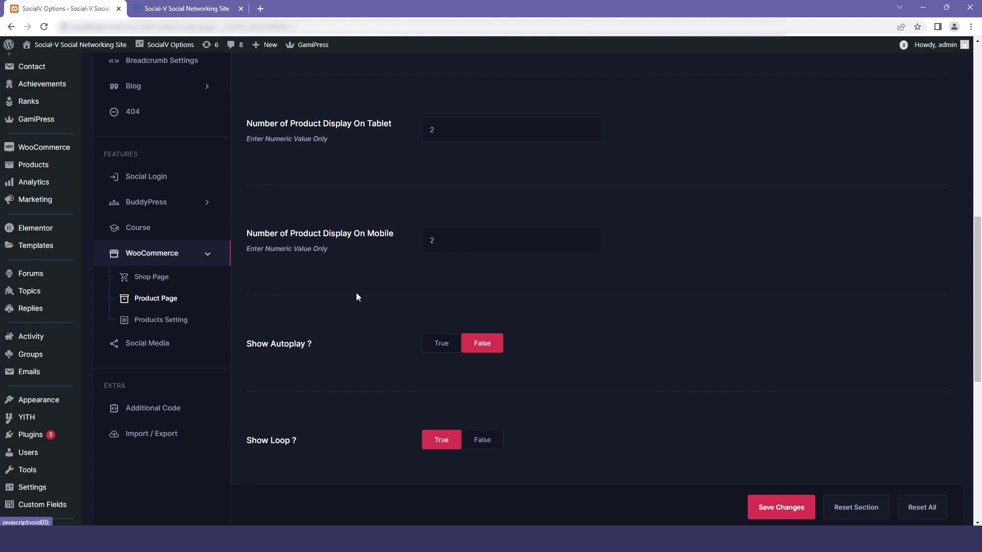
- Set Display Related Product to No, then back to Yes
{"action": "scroll", "coordinate": [356, 294], "scroll_direction": "up", "scroll_amount": 4}
{"action": "scroll", "coordinate": [356, 296], "scroll_direction": "up", "scroll_amount": 6}
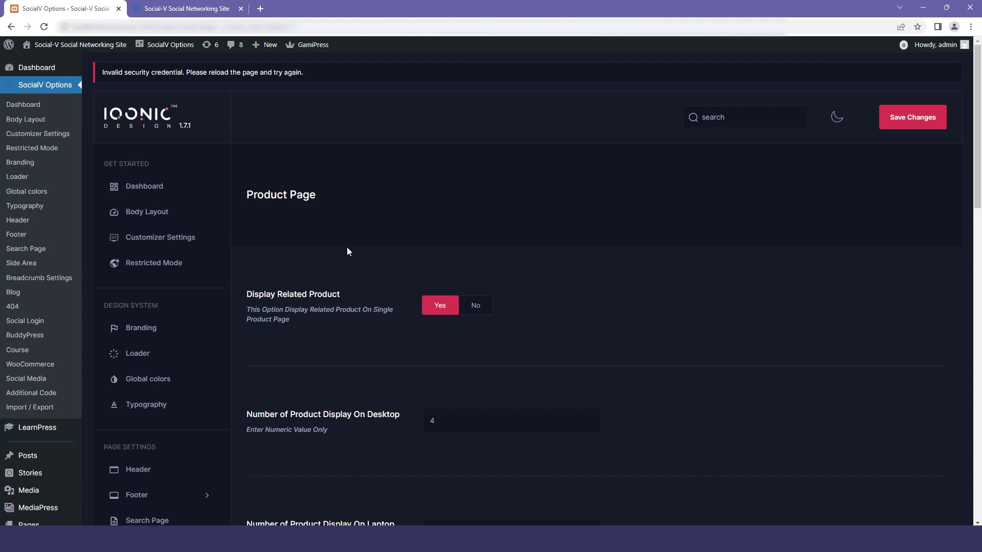
{"action": "left_click_drag", "start_coordinate": [290, 294], "coordinate": [339, 290]}
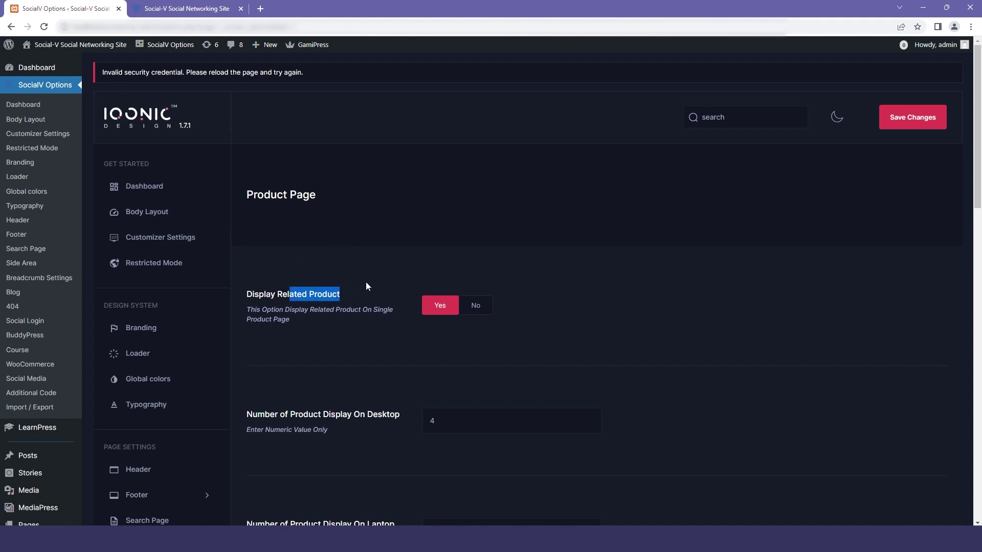
{"action": "left_click", "coordinate": [376, 313]}
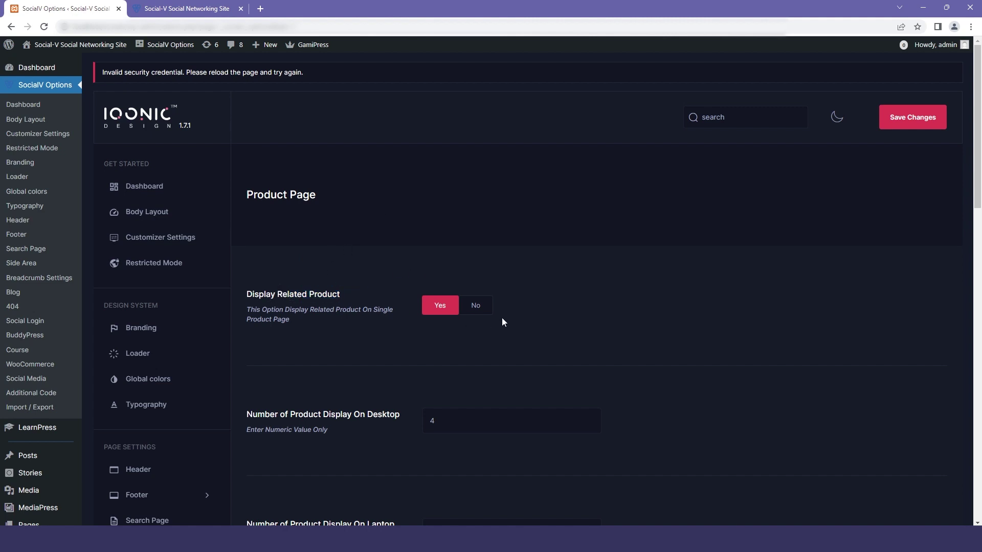
{"action": "left_click", "coordinate": [486, 309]}
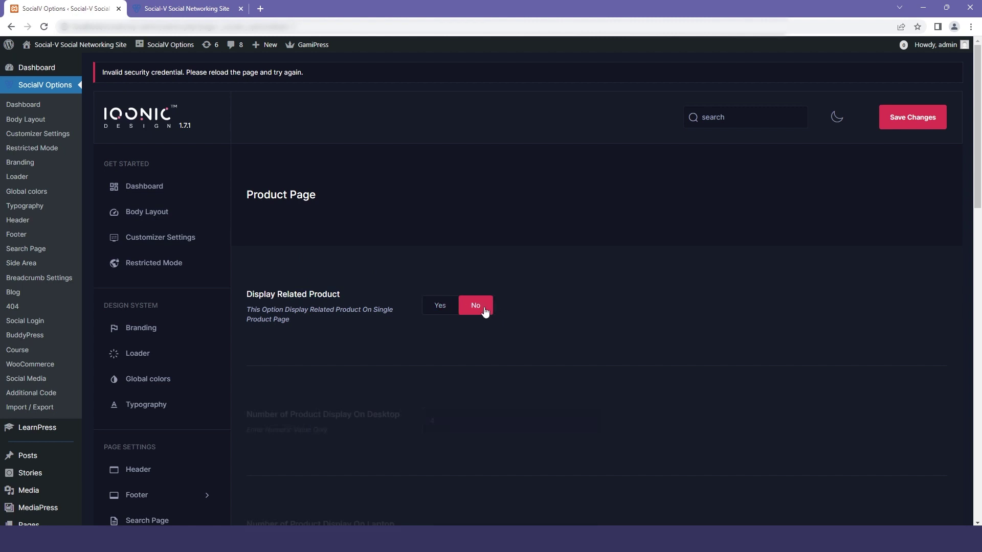
{"action": "left_click", "coordinate": [444, 307]}
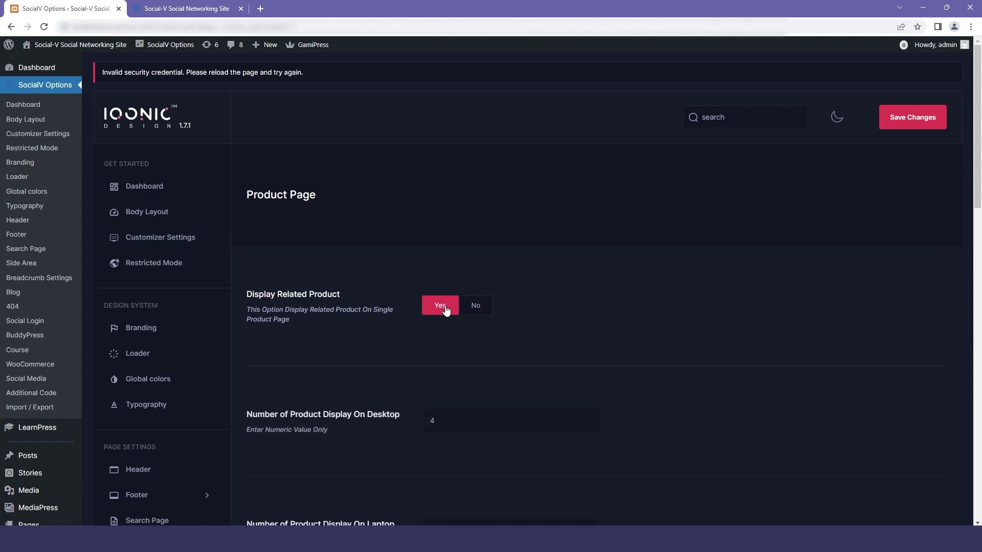
- Scroll past the carousel options and open the Social Media URL settings
{"action": "scroll", "coordinate": [445, 305], "scroll_direction": "down", "scroll_amount": 5}
{"action": "scroll", "coordinate": [445, 310], "scroll_direction": "down", "scroll_amount": 5}
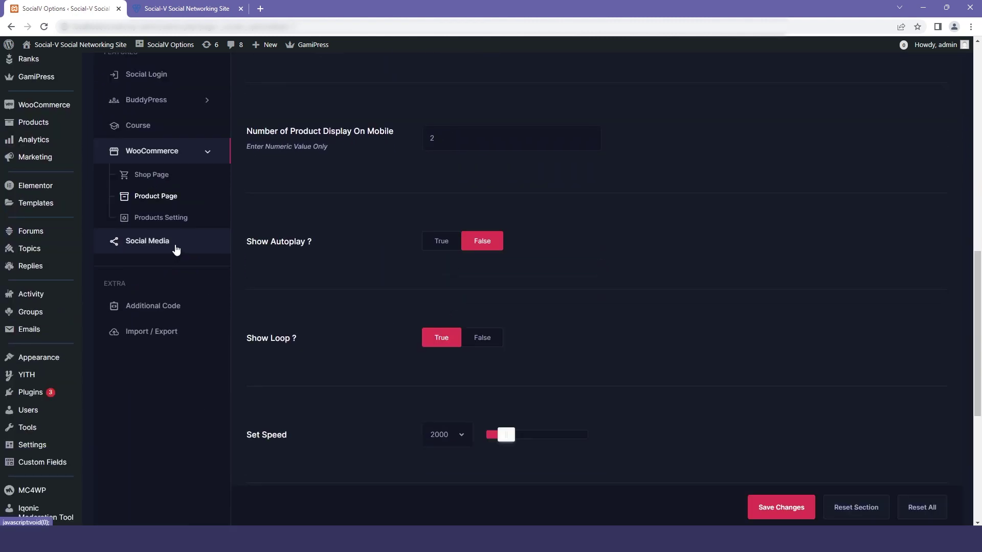
{"action": "left_click", "coordinate": [176, 249]}
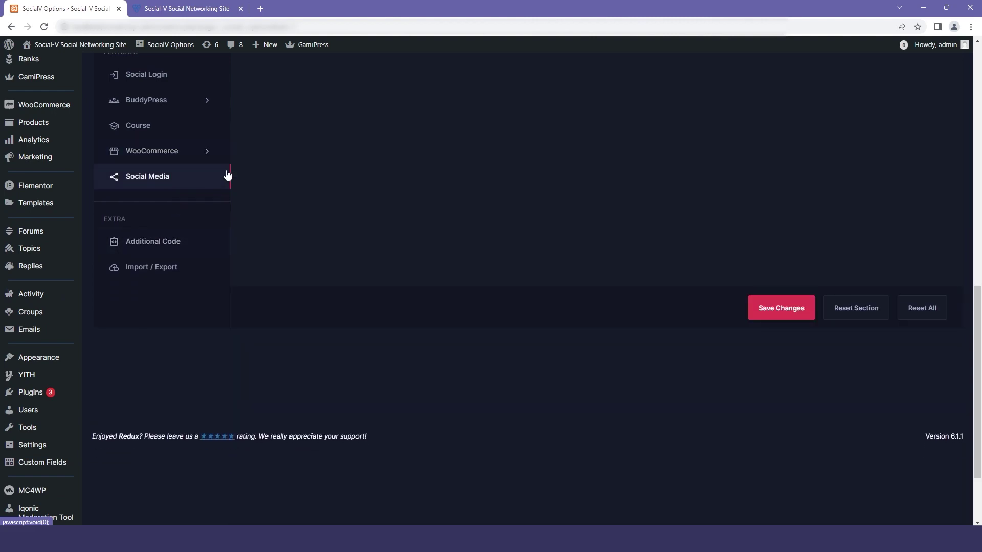
{"action": "scroll", "coordinate": [543, 225], "scroll_direction": "up", "scroll_amount": 4}
{"action": "scroll", "coordinate": [544, 225], "scroll_direction": "up", "scroll_amount": 5}
- Inspect the Facebook URL field and the Twitter URL field without changing them
{"action": "left_click", "coordinate": [508, 211]}
{"action": "left_click_drag", "start_coordinate": [533, 212], "coordinate": [530, 213]}
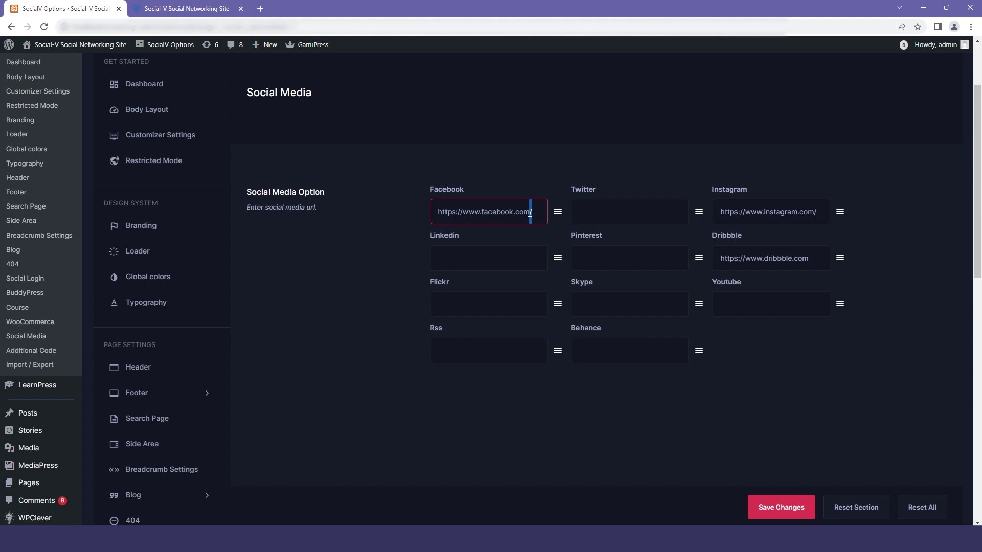
{"action": "key", "text": "ctrl+a"}
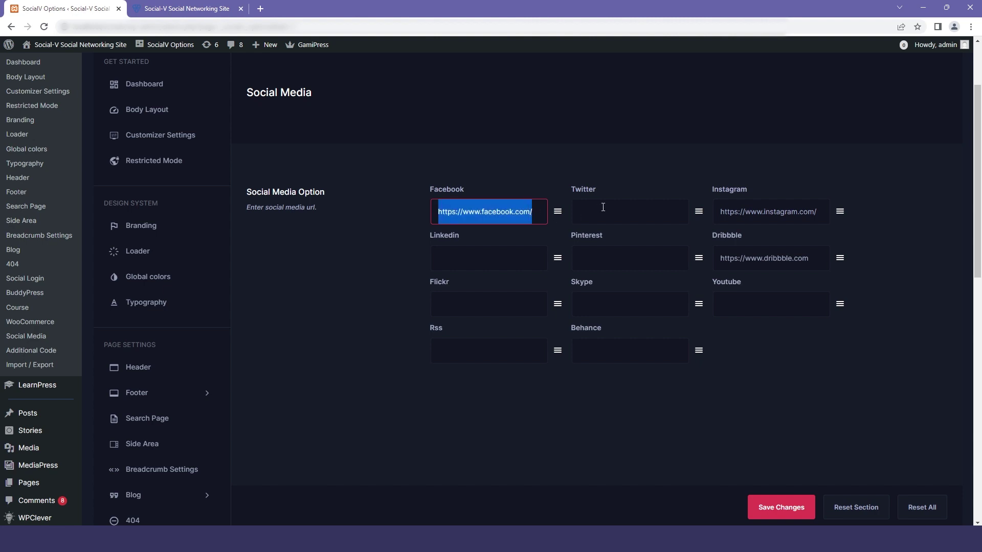
{"action": "left_click", "coordinate": [603, 207]}
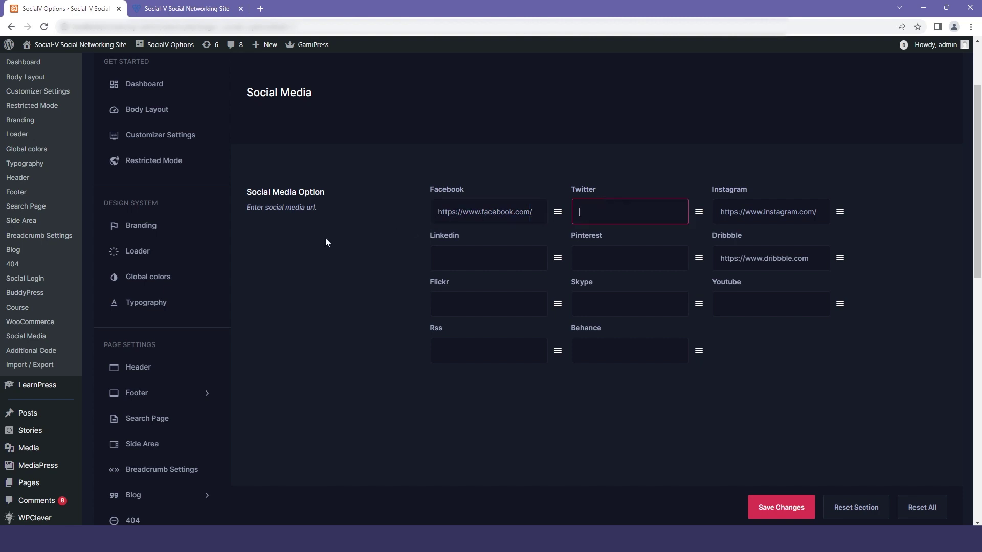
{"action": "scroll", "coordinate": [324, 240], "scroll_direction": "down", "scroll_amount": 6}
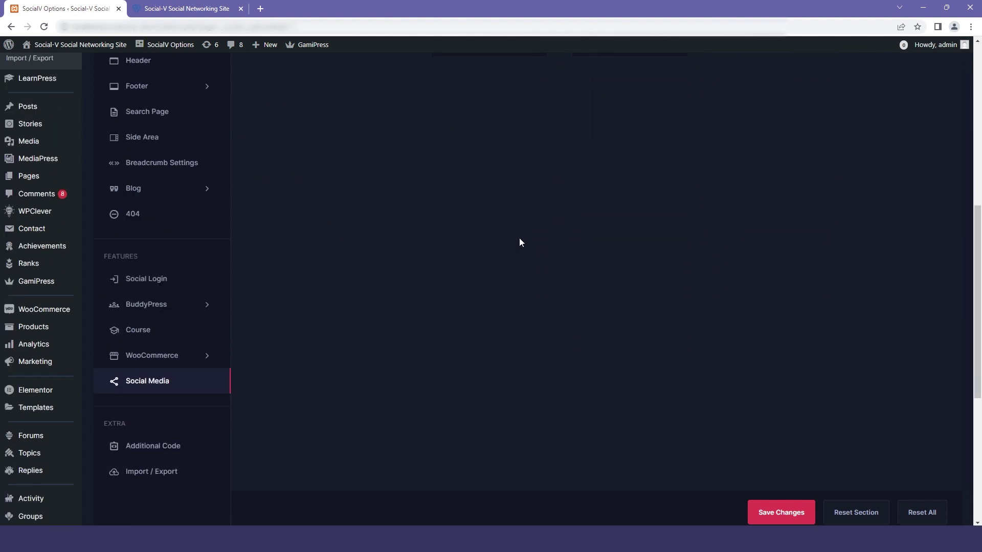
- Open Additional Code and view the empty CSS Code and JS Code boxes
{"action": "left_click", "coordinate": [166, 448]}
{"action": "scroll", "coordinate": [447, 346], "scroll_direction": "up", "scroll_amount": 4}
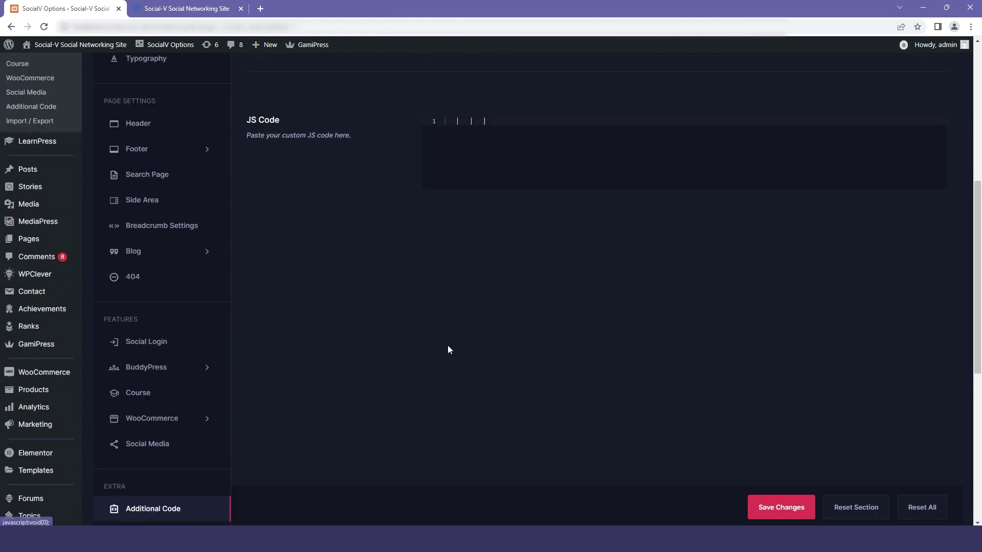
{"action": "scroll", "coordinate": [438, 346], "scroll_direction": "up", "scroll_amount": 4}
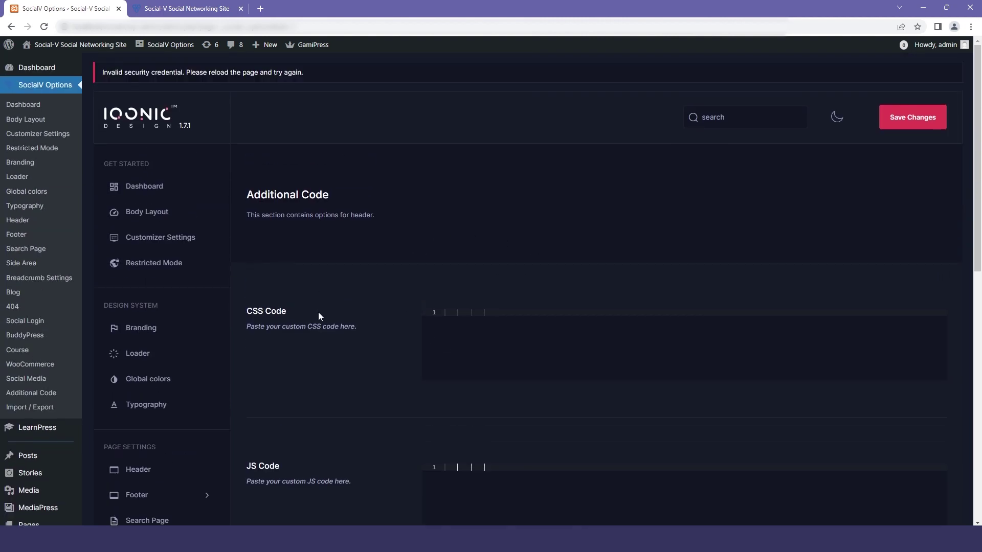
{"action": "scroll", "coordinate": [610, 327], "scroll_direction": "down", "scroll_amount": 2}
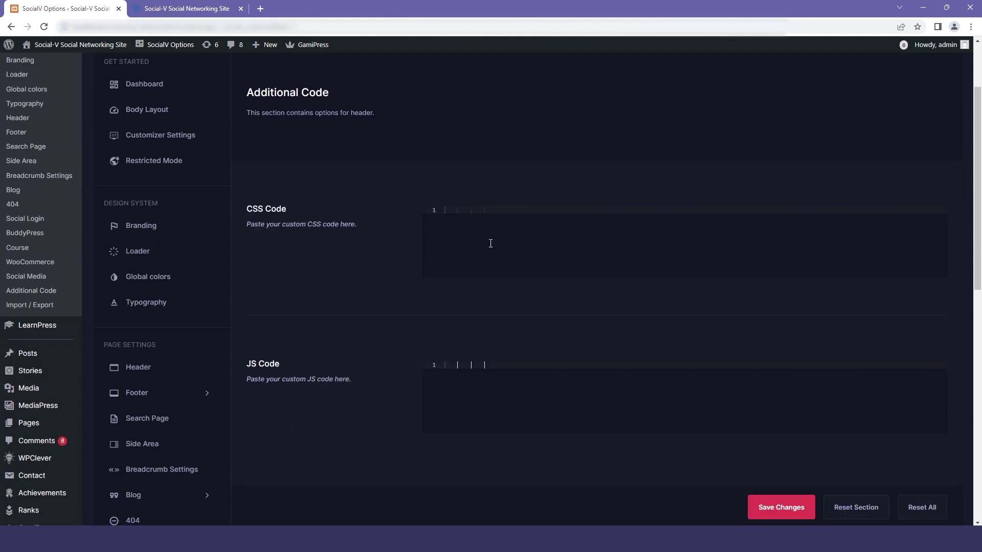
{"action": "left_click_drag", "start_coordinate": [287, 208], "coordinate": [244, 211]}
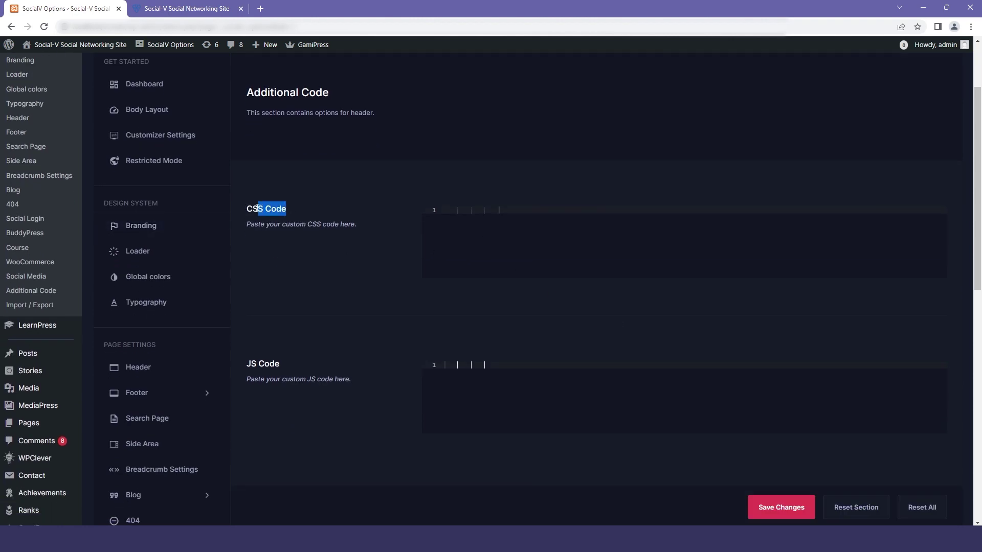